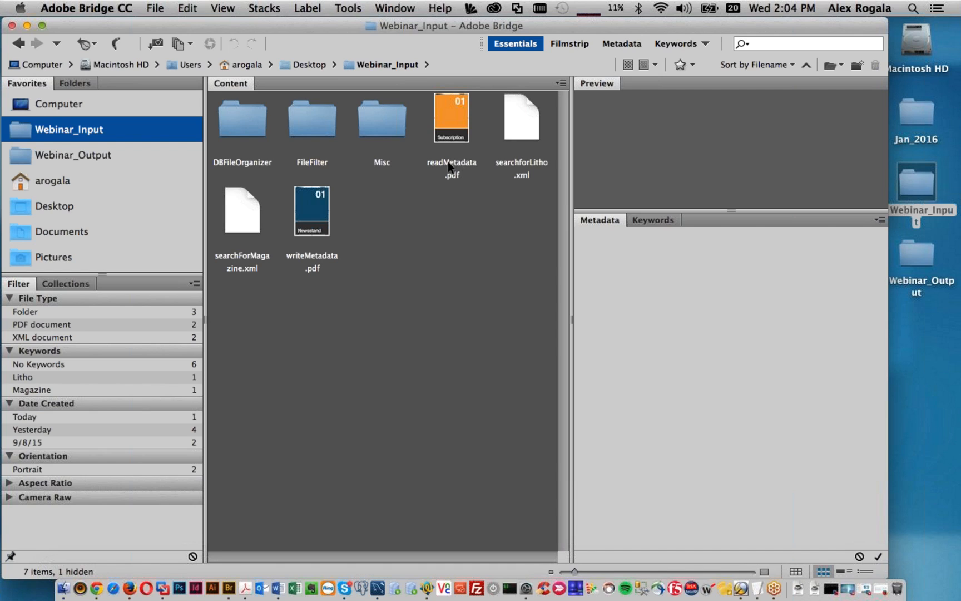
# - Select readMetadata.pdf in the Webinar_Input folder and review its IPTC Core metadata
pyautogui.click(450, 167)
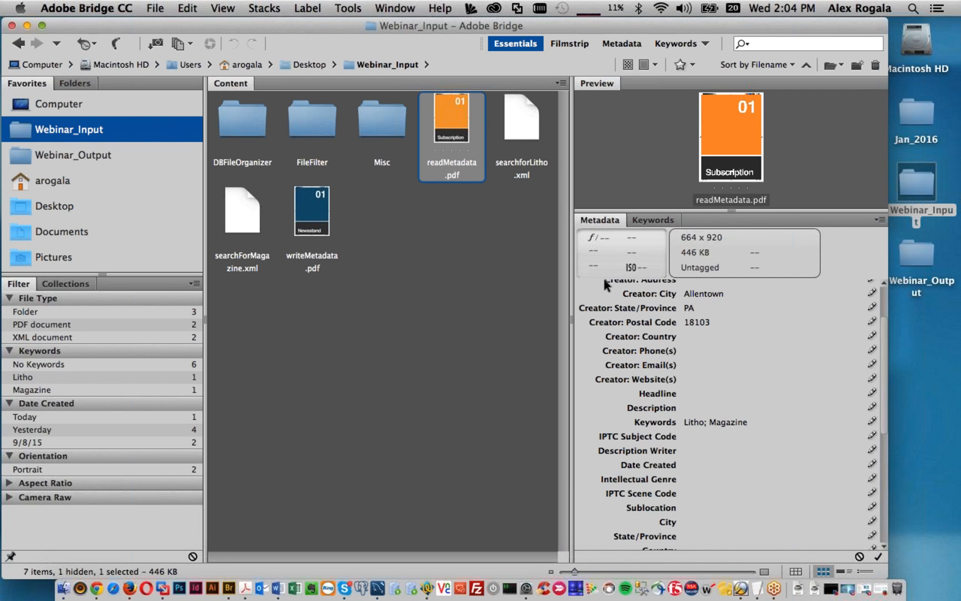
pyautogui.scroll(1, 623, 356)
pyautogui.scroll(2, 624, 355)
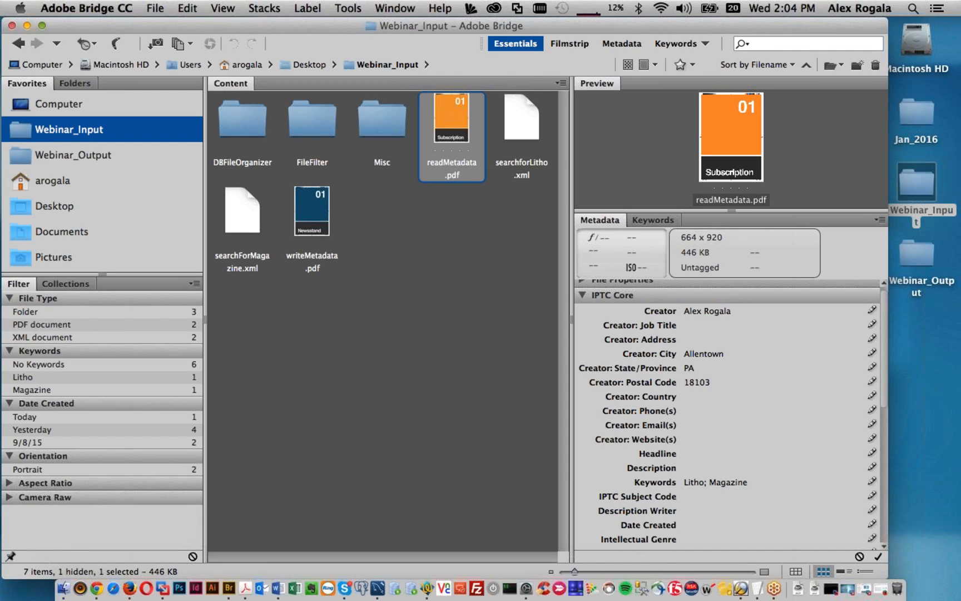
# - Switch to the workflow Editor and open the Webinar-GetMetadata workflow from the Jan Webinar list
pyautogui.moveTo(960, 530); pyautogui.dragTo(523, 185)
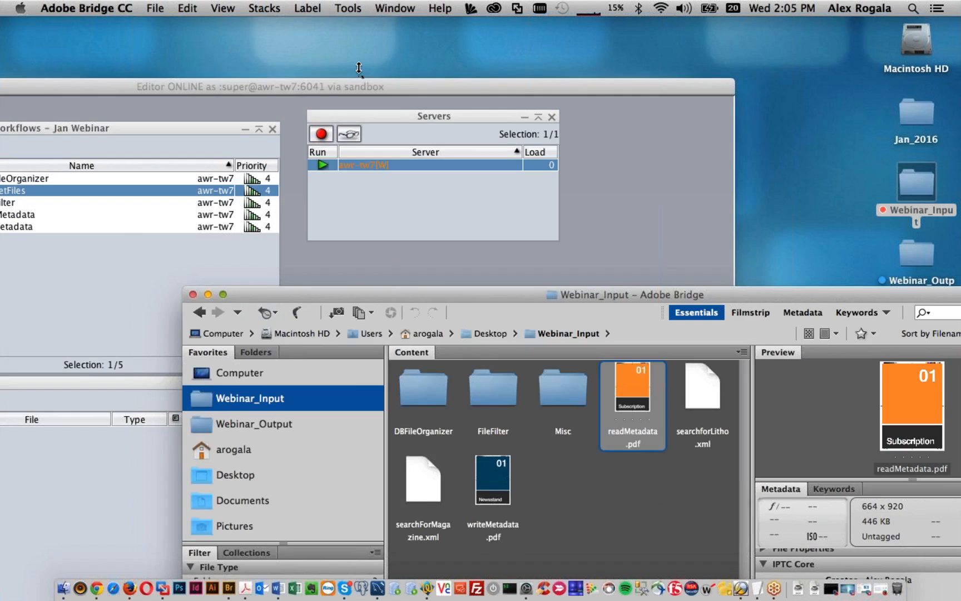
pyautogui.click(365, 73)
pyautogui.moveTo(369, 76); pyautogui.dragTo(564, 29)
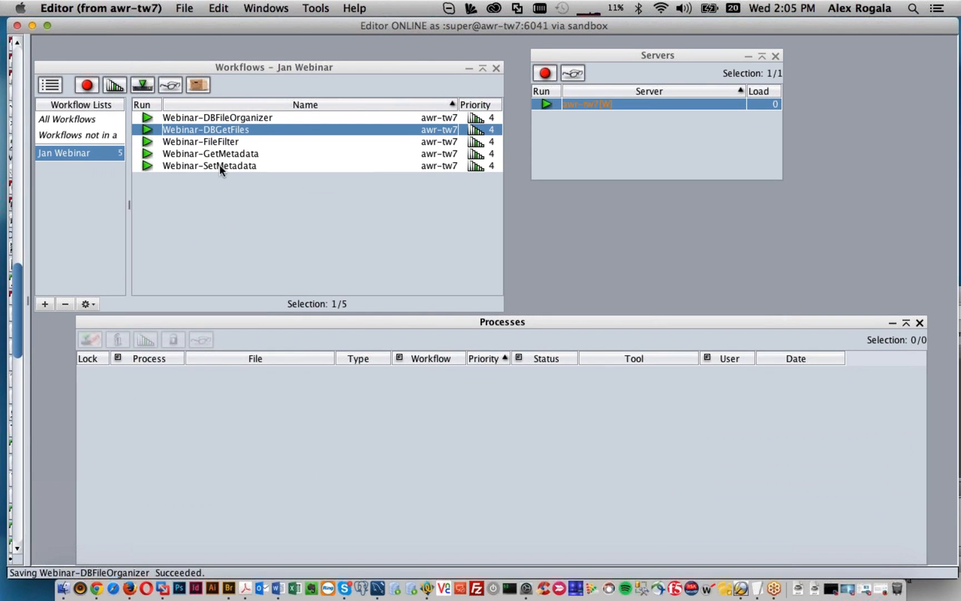
pyautogui.click(219, 164)
pyautogui.doubleClick(218, 151)
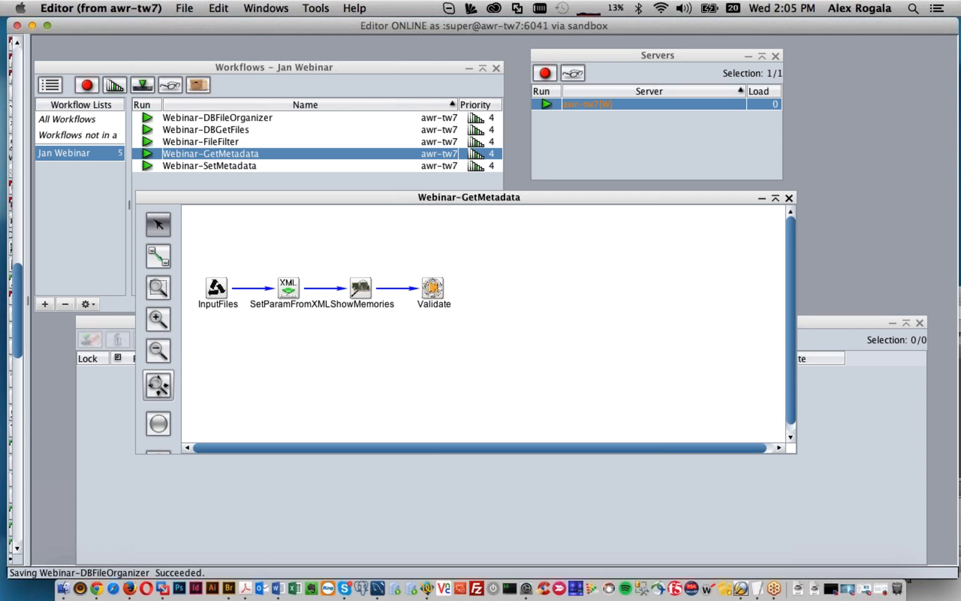
# - Submit readMetadata.pdf to the Webinar-GetMetadata workflow and open the log of its process
pyautogui.moveTo(613, 520); pyautogui.dragTo(412, 380)
pyautogui.click(298, 480)
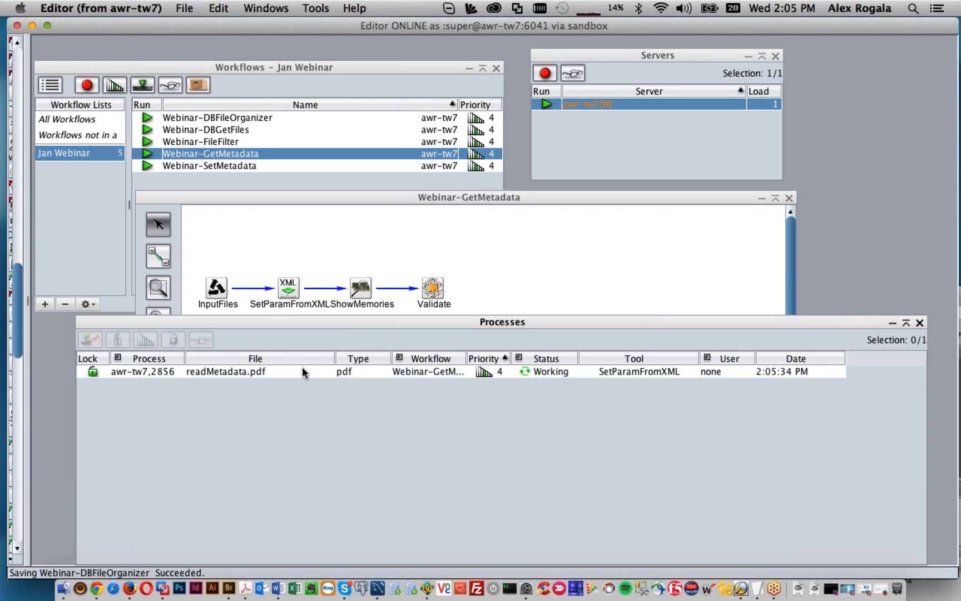
pyautogui.doubleClick(294, 371)
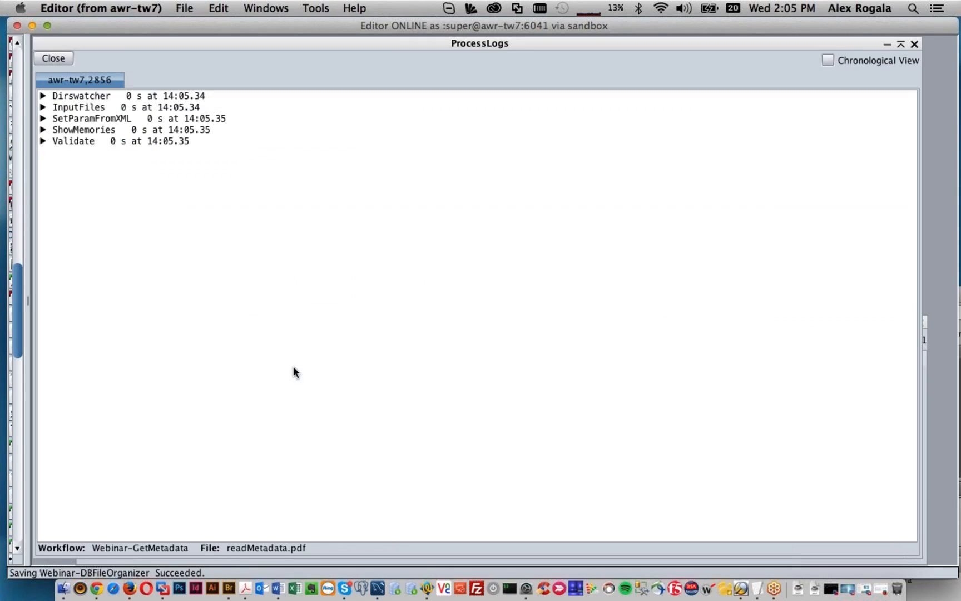
# - Expand the ShowMemories log entry, examine the XML metadata variables extracted from readMetadata.pdf, and close the log
pyautogui.click(42, 130)
pyautogui.scroll(5, 43, 196)
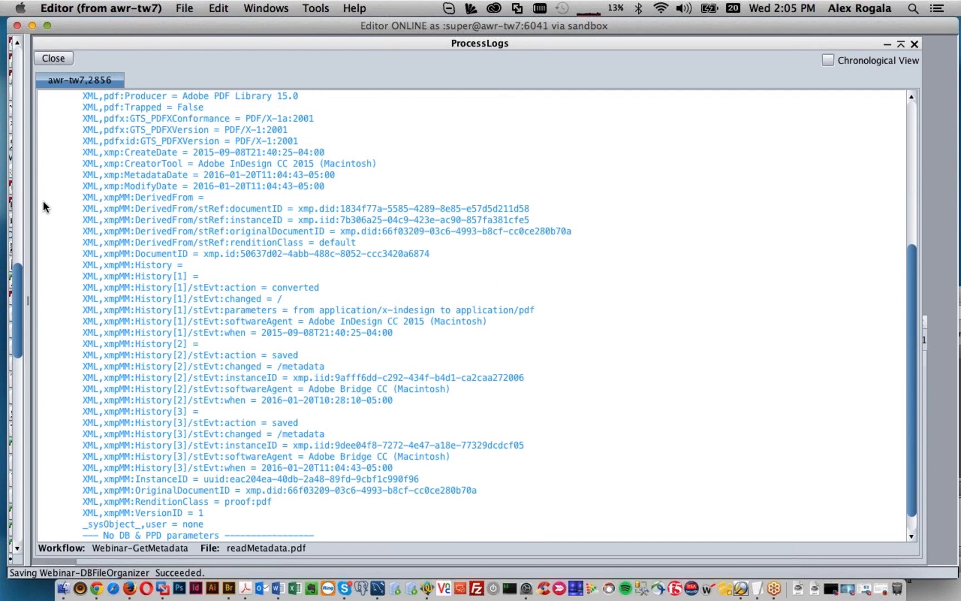
pyautogui.scroll(2, 41, 231)
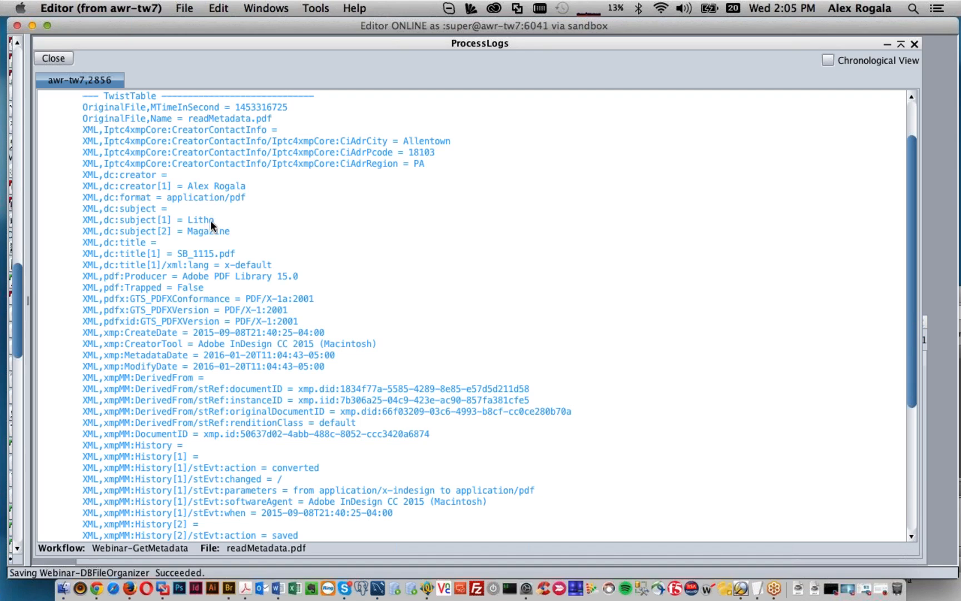
pyautogui.scroll(-3, 211, 234)
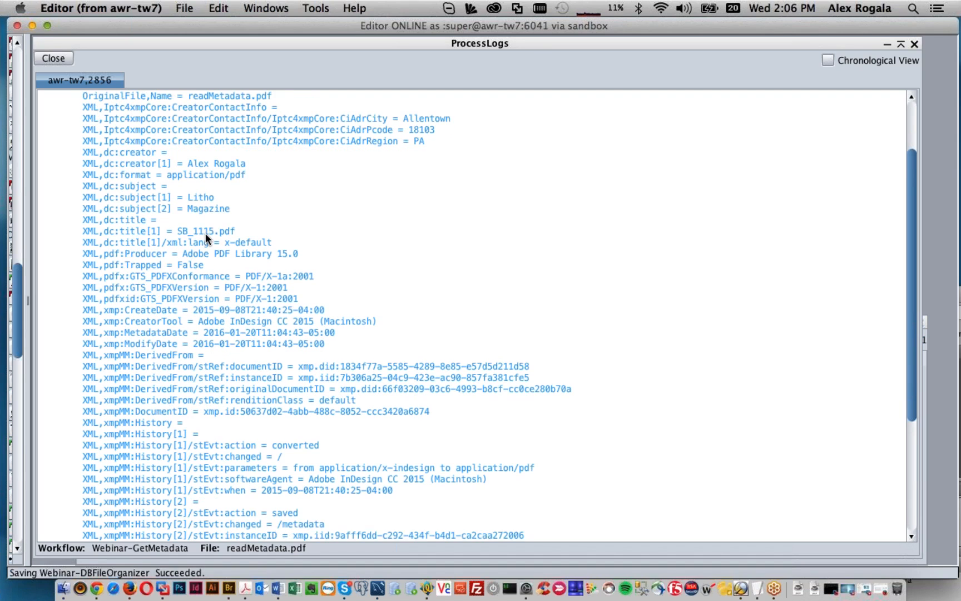
pyautogui.scroll(-1, 204, 232)
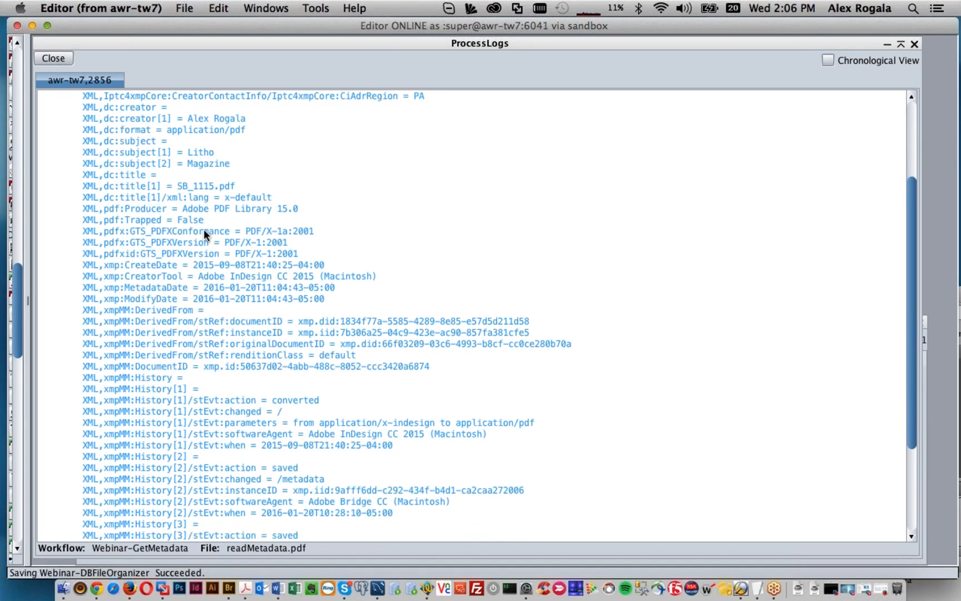
pyautogui.scroll(3, 204, 232)
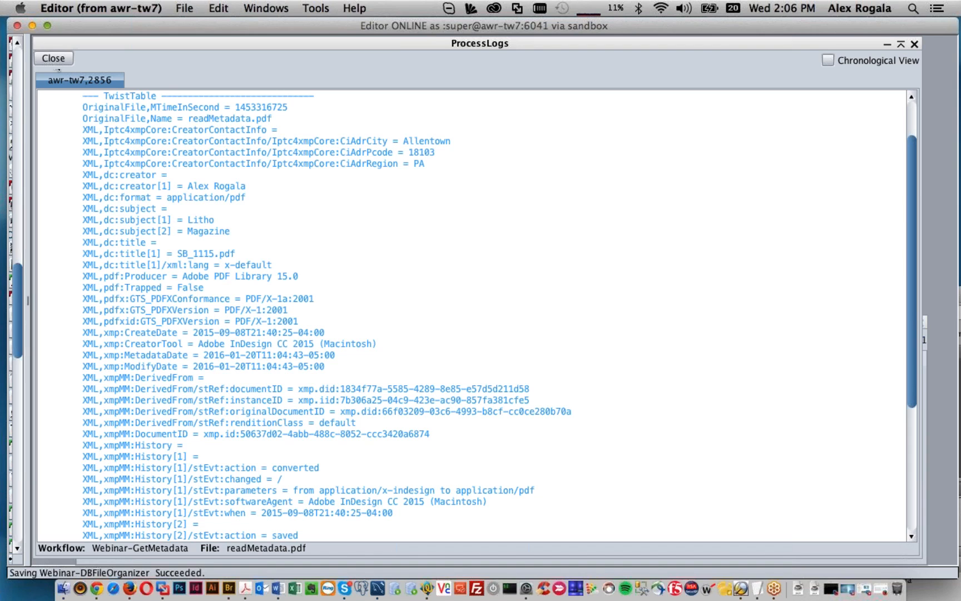
pyautogui.click(53, 58)
# - Open the settings of the workflow's SetParamFromXML tool and change its extraction mode to Expert mode
pyautogui.click(260, 262)
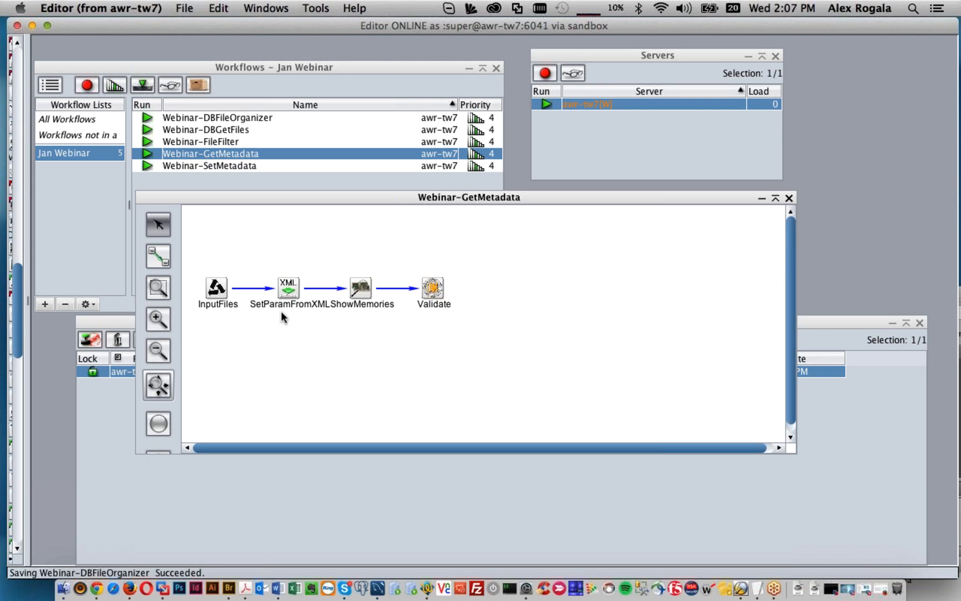
pyautogui.moveTo(288, 295)
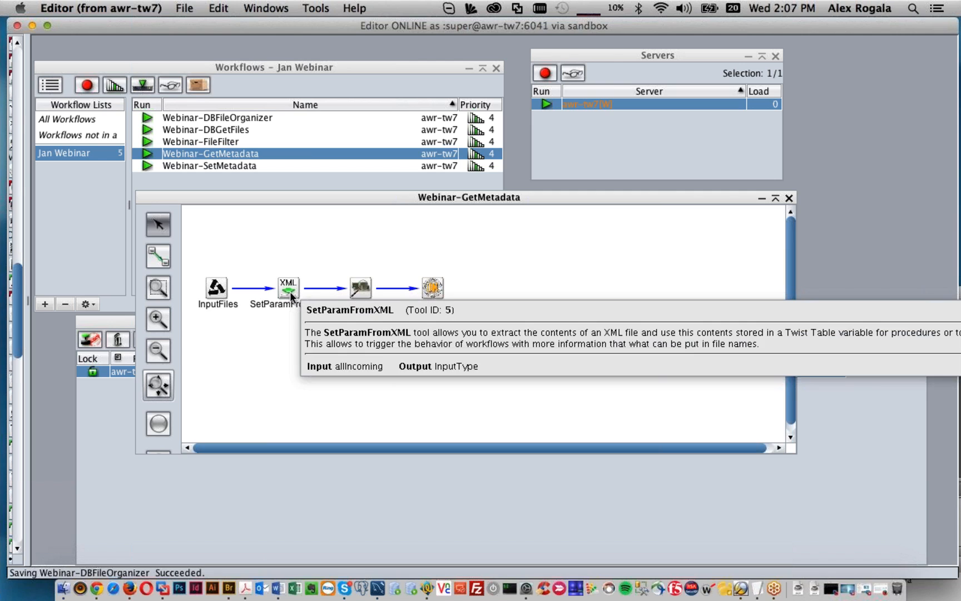
pyautogui.click(290, 296)
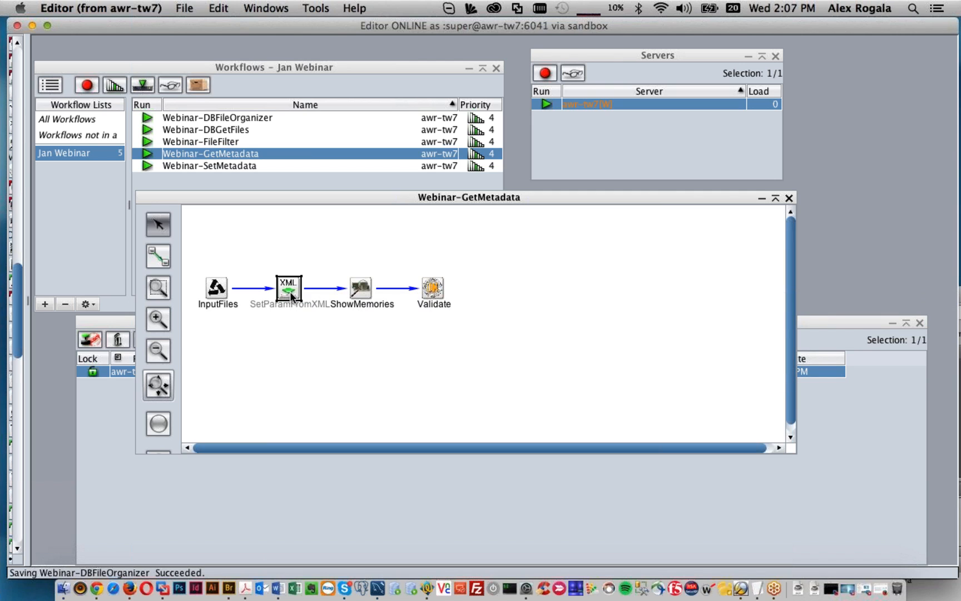
pyautogui.doubleClick(289, 295)
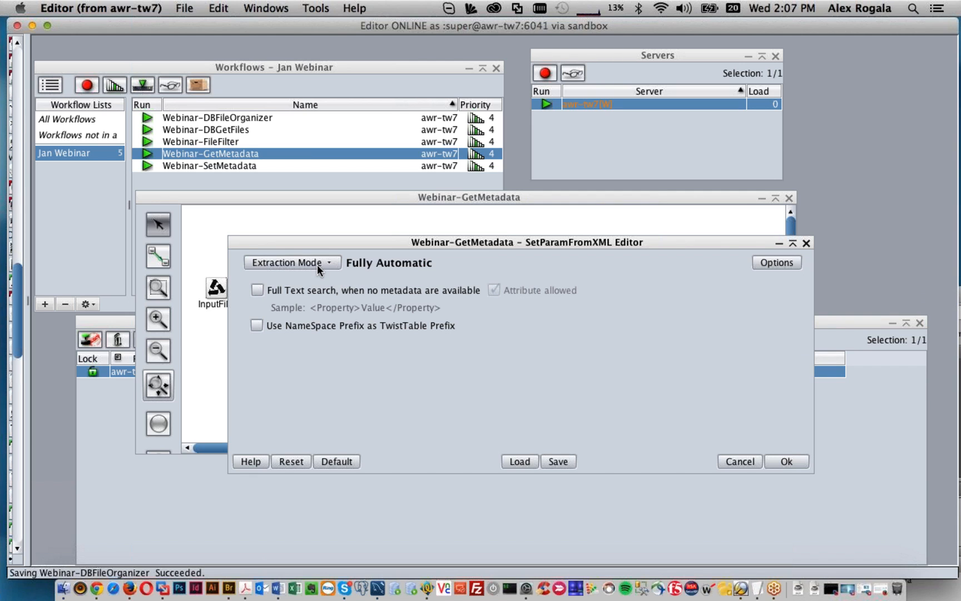
pyautogui.click(317, 263)
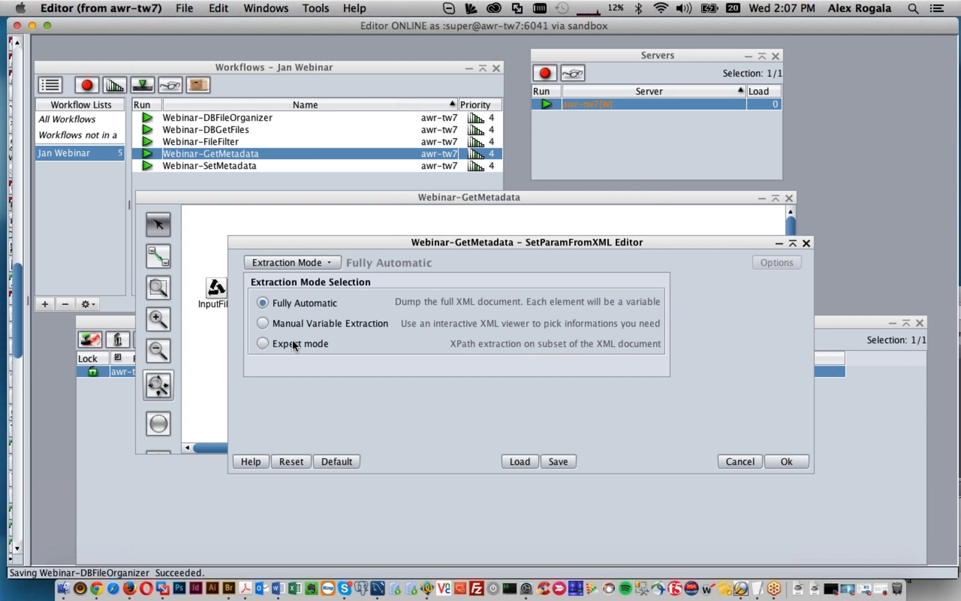
pyautogui.click(293, 341)
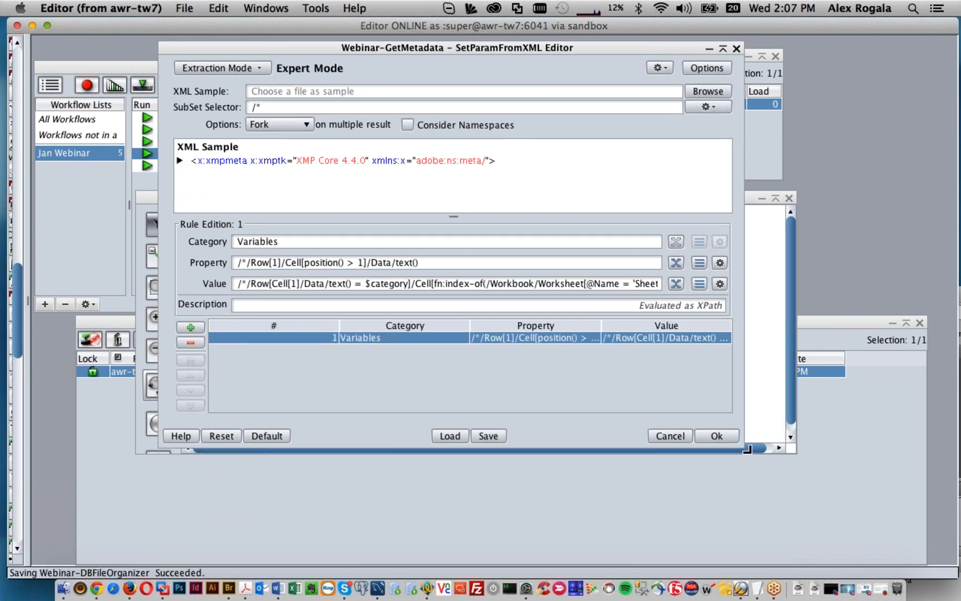
# - Enlarge the tool editor and its XML sample area, and load readMetadata.pdf from Desktop/Webinar_Input as the XML sample
pyautogui.moveTo(748, 448); pyautogui.dragTo(793, 521)
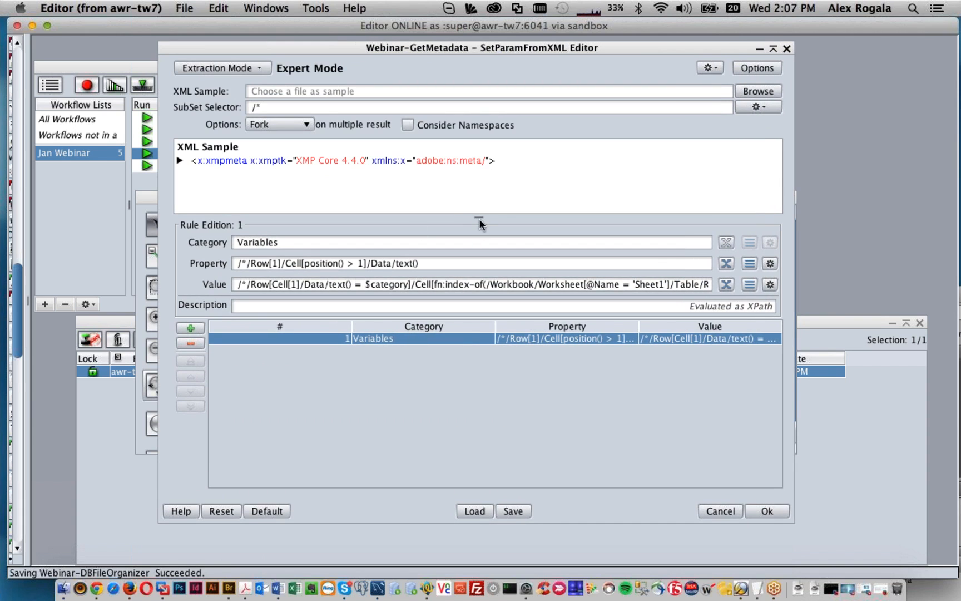
pyautogui.moveTo(479, 217); pyautogui.dragTo(506, 329)
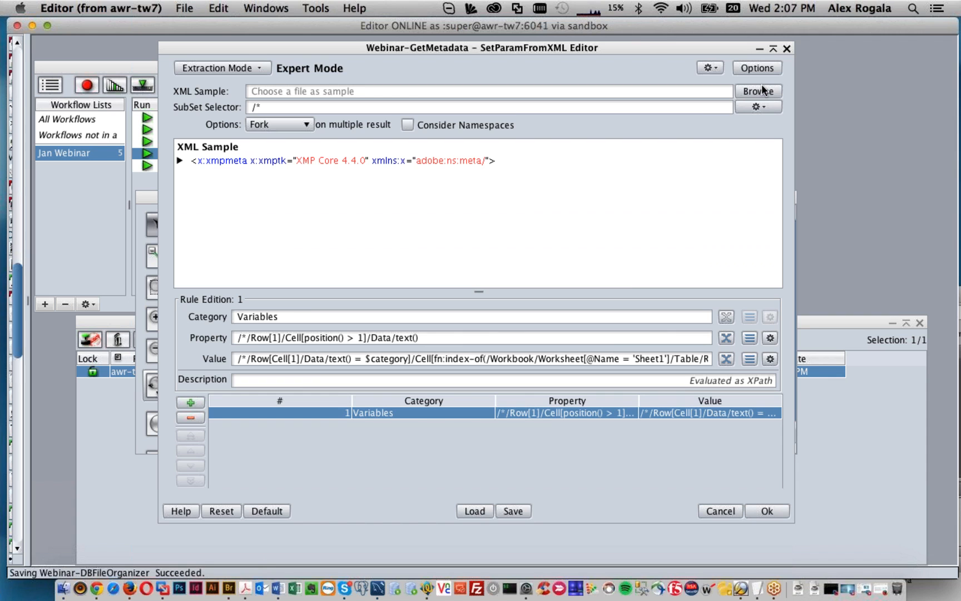
pyautogui.click(762, 90)
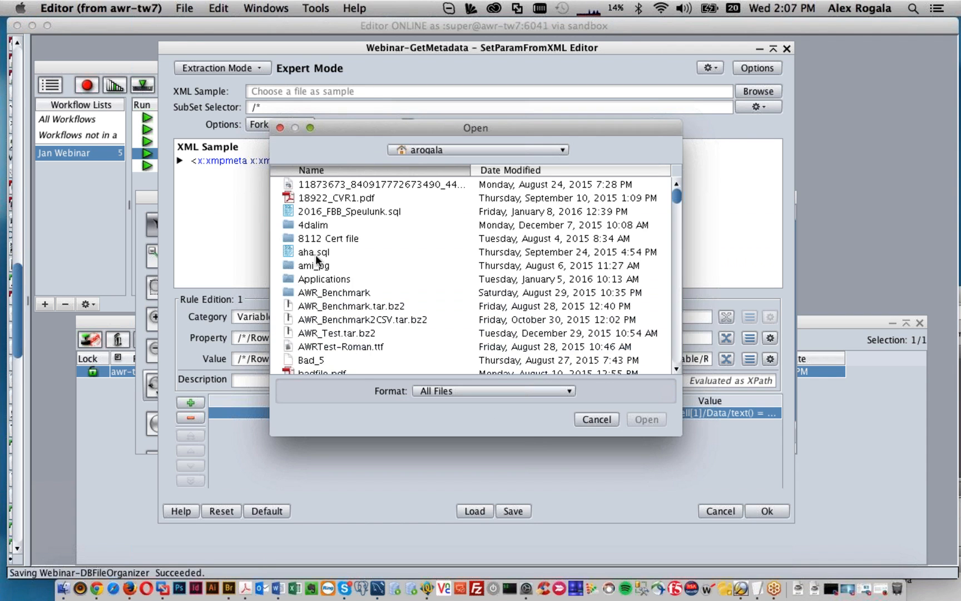
pyautogui.scroll(-8, 315, 255)
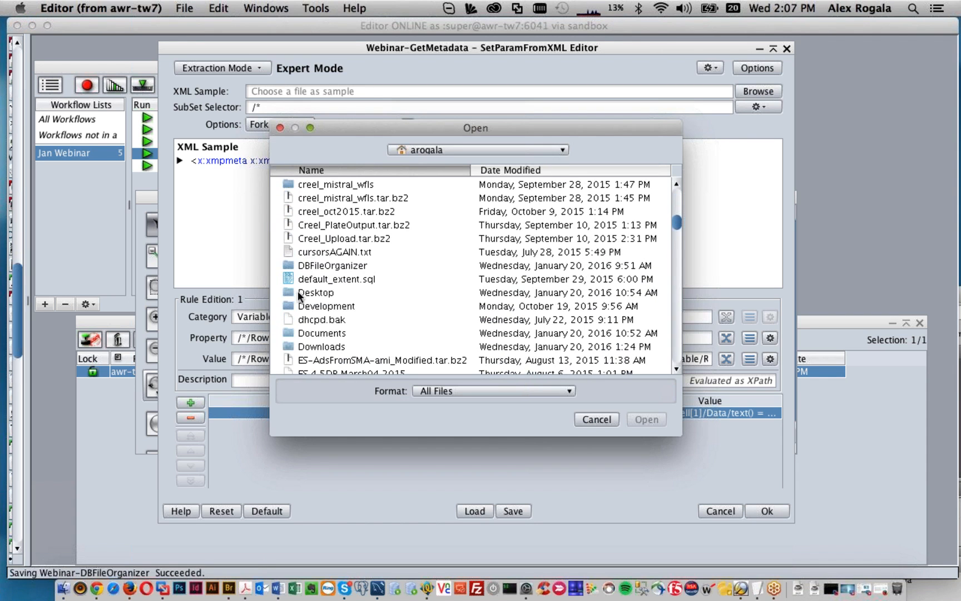
pyautogui.doubleClick(315, 292)
pyautogui.doubleClick(328, 198)
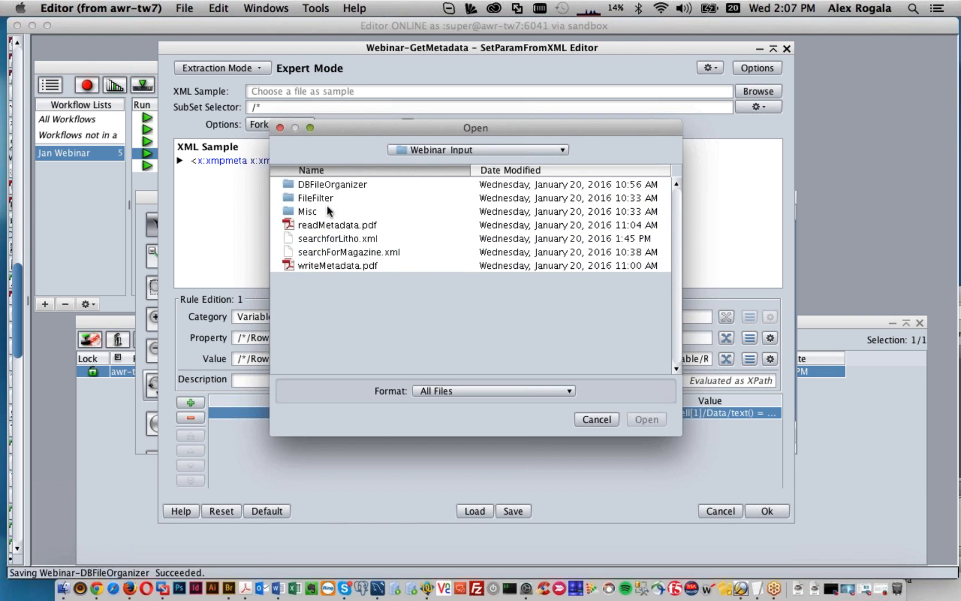
pyautogui.doubleClick(343, 225)
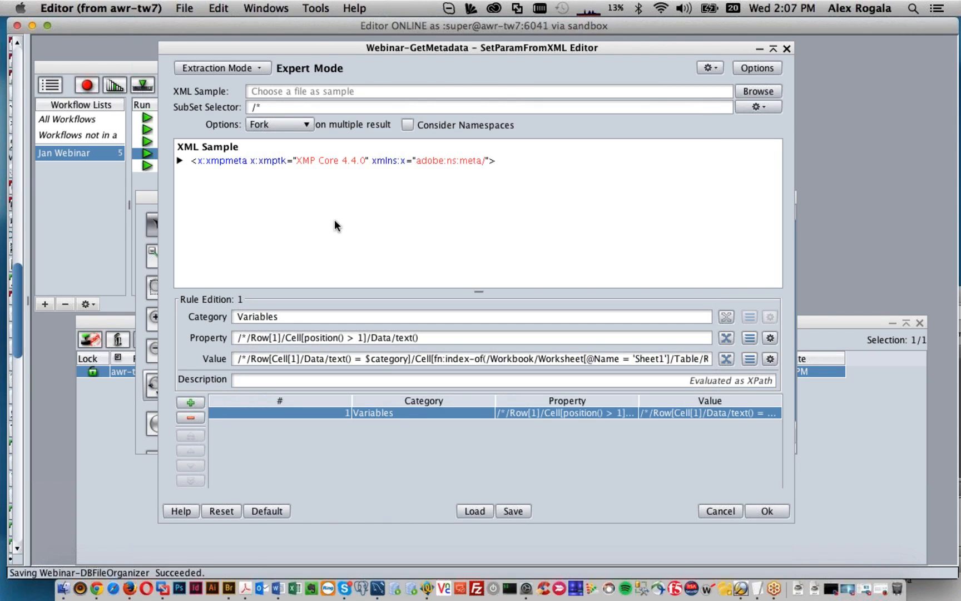
# - Expand the sample's x:xmpmeta, rdf:RDF and rdf:Description nodes to inspect the XMP elements
pyautogui.click(178, 160)
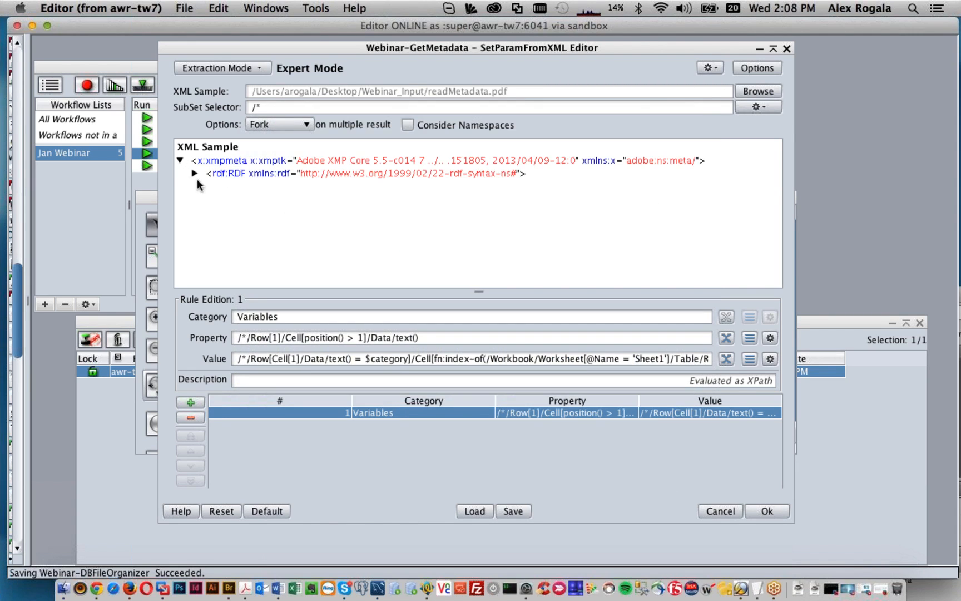
pyautogui.click(193, 173)
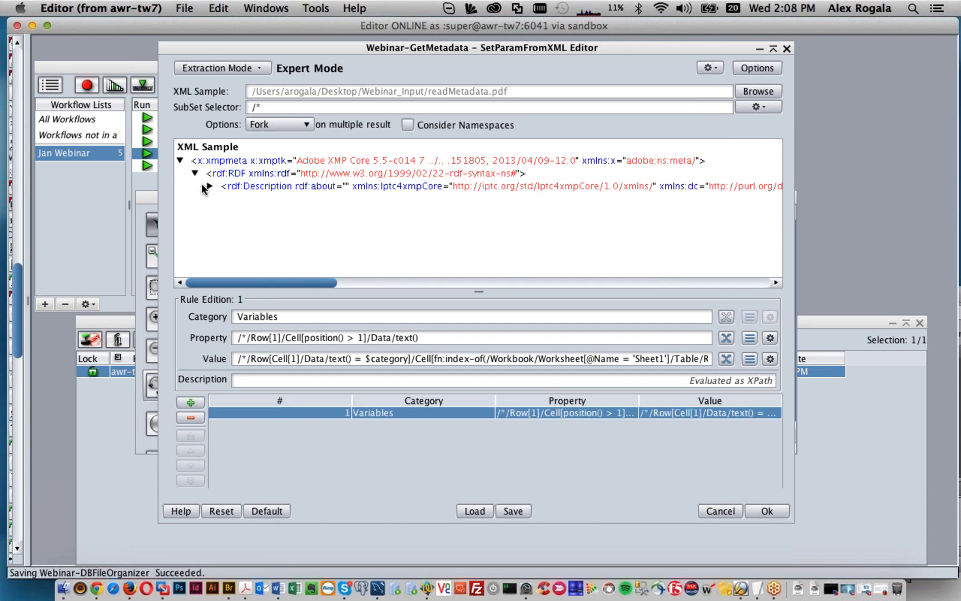
pyautogui.click(207, 186)
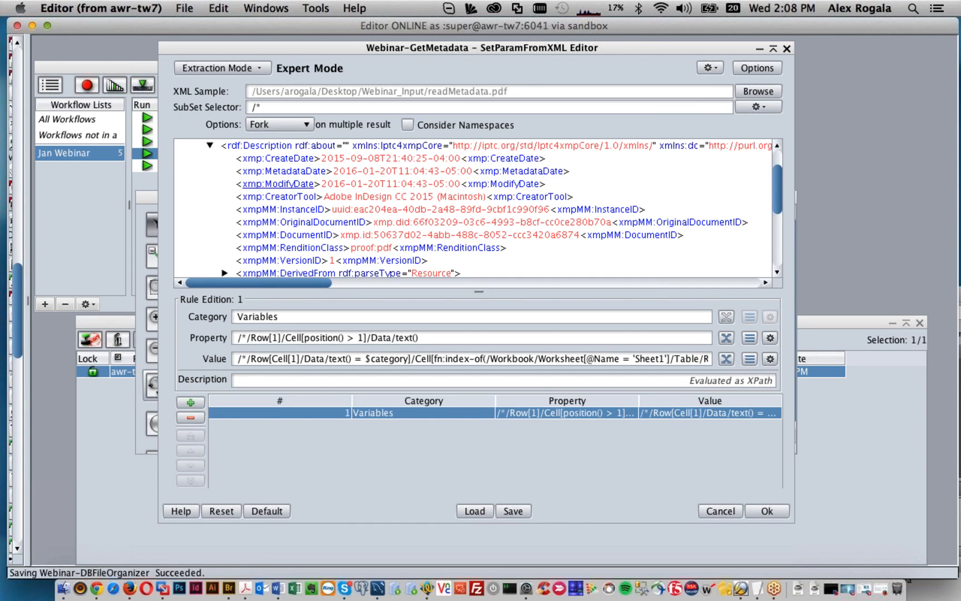
pyautogui.scroll(3, 262, 178)
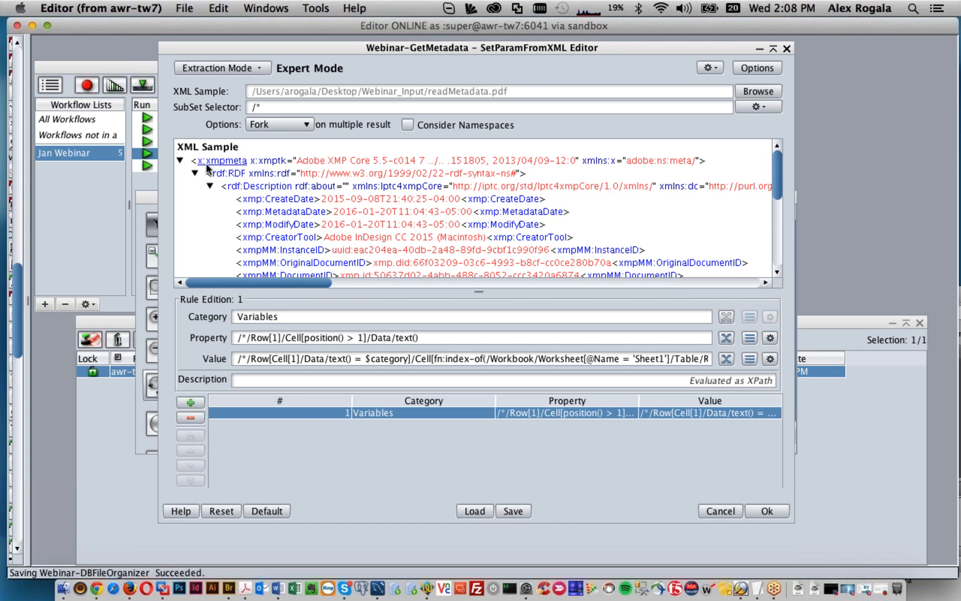
pyautogui.scroll(-1, 322, 218)
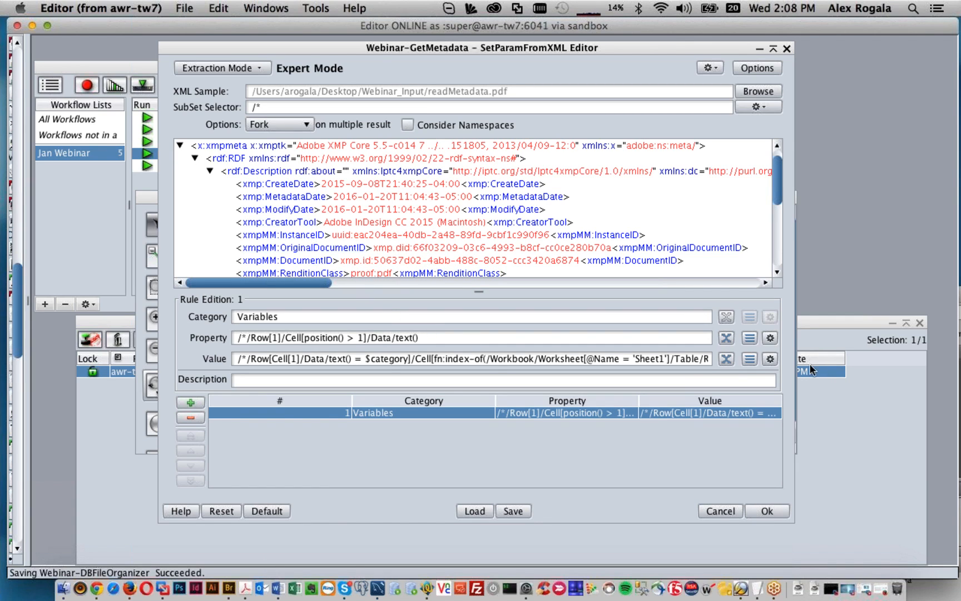
# - Make the rule's Property a constant instead of an XPath and set it to myCreator
pyautogui.click(730, 338)
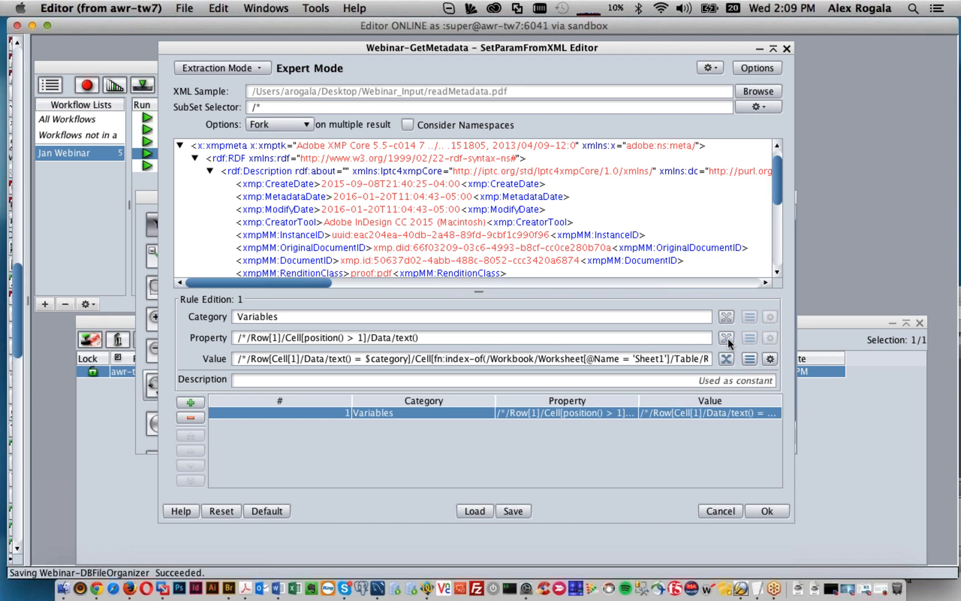
pyautogui.press('super+a')
pyautogui.write('myCreator')
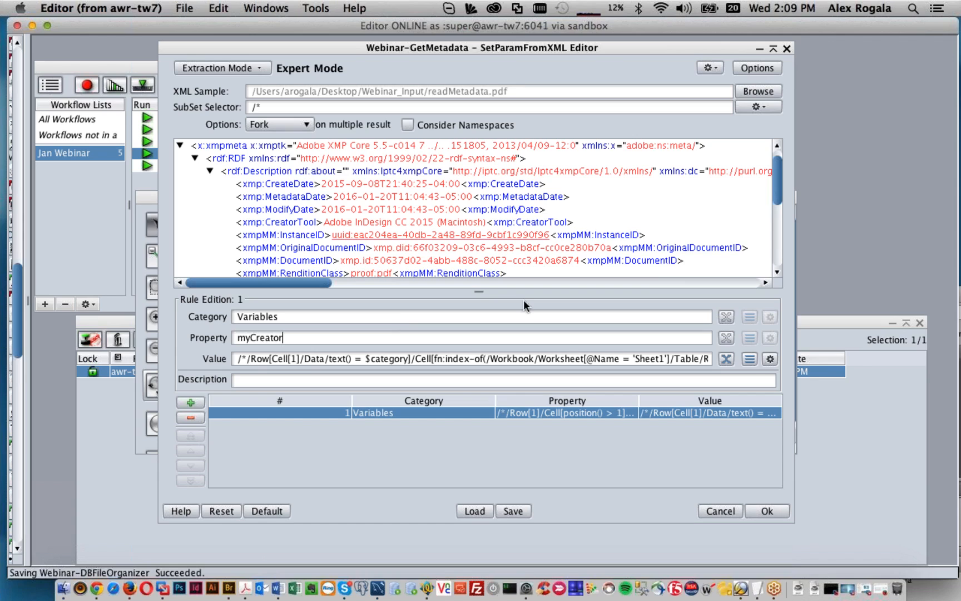
# - Set the rule's Value to the XPath of the xmp:CreatorTool text, and change the CreatorTool index to [.]
pyautogui.rightClick(379, 220)
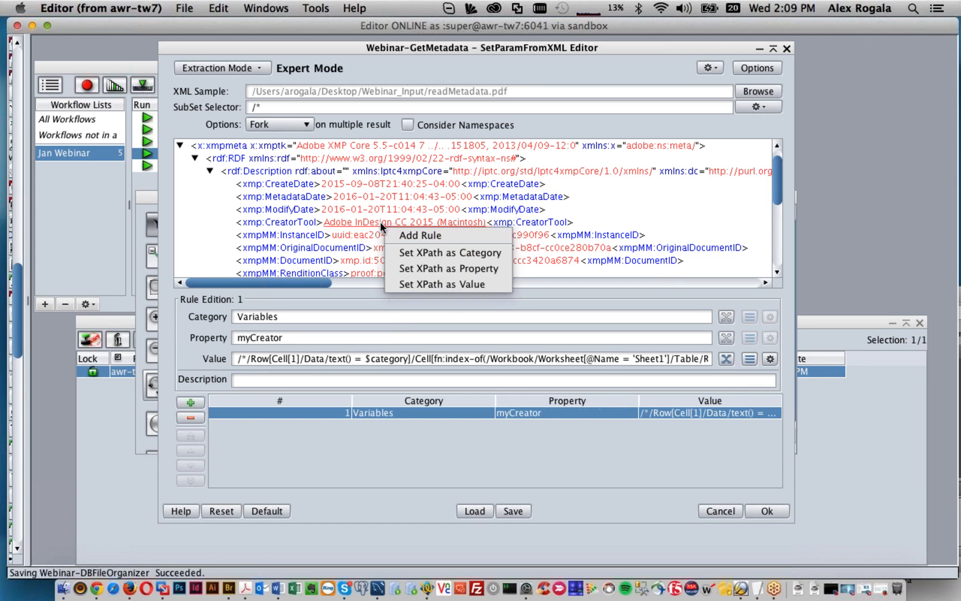
pyautogui.click(427, 284)
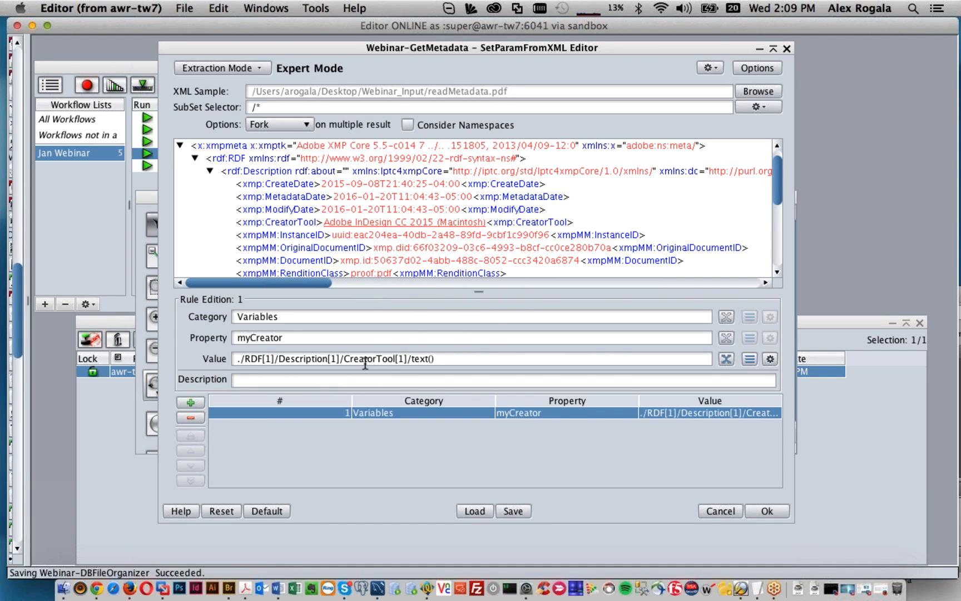
pyautogui.click(401, 361)
pyautogui.press('BackSpace')
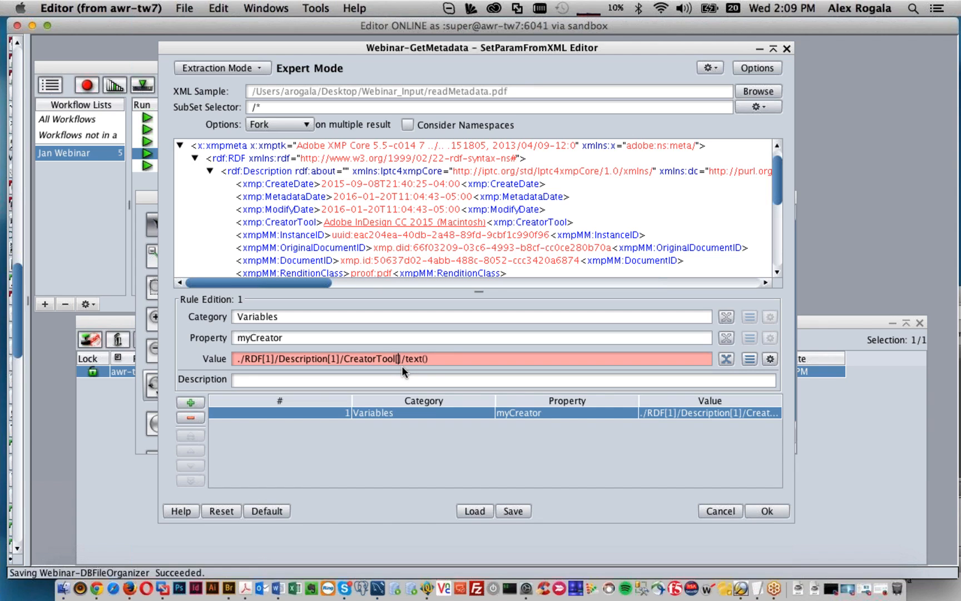
pyautogui.write('.')
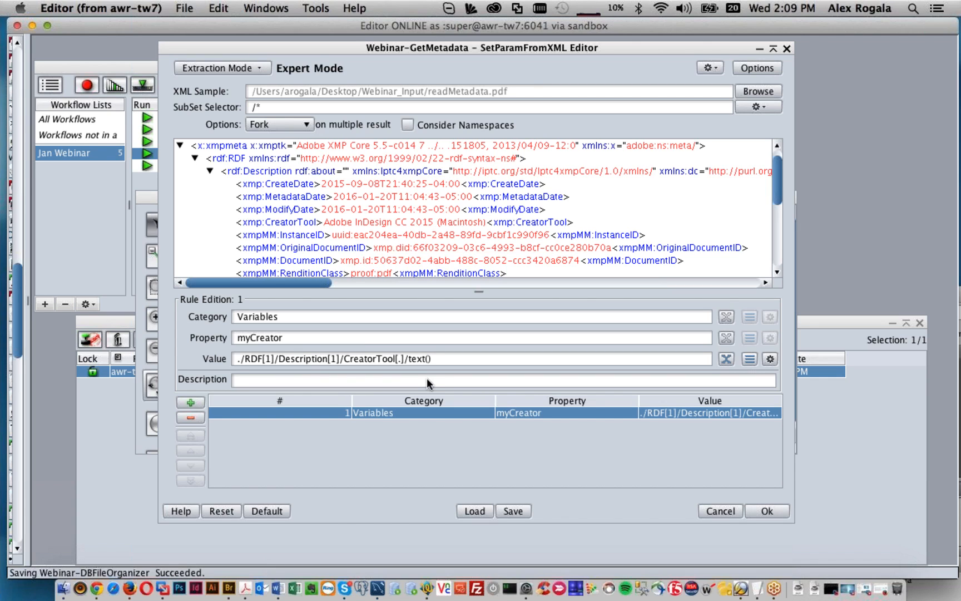
# - Cancel the SetParamFromXML editor and move the Webinar-GetMetadata window clear of the workflow list
pyautogui.click(718, 510)
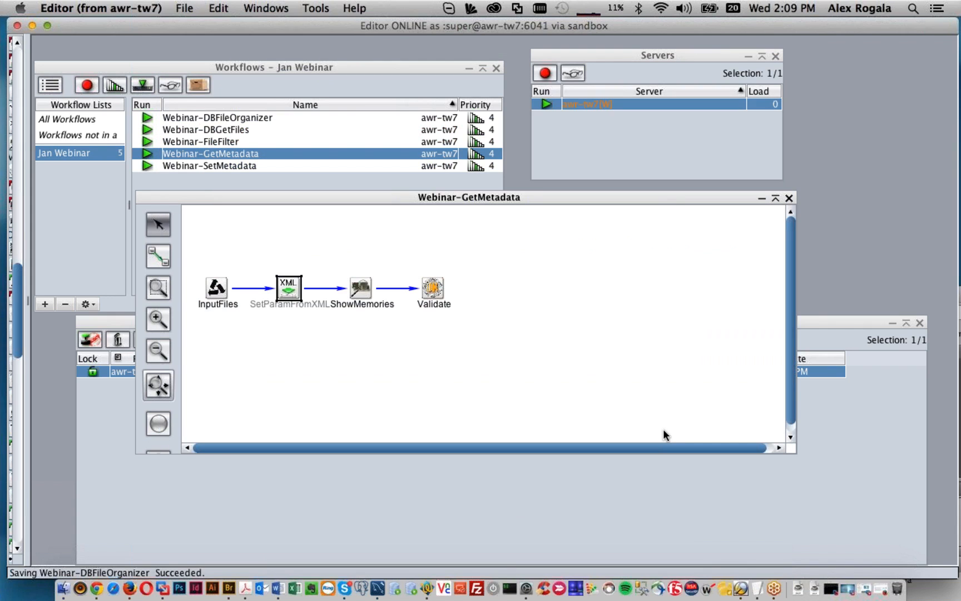
pyautogui.click(662, 421)
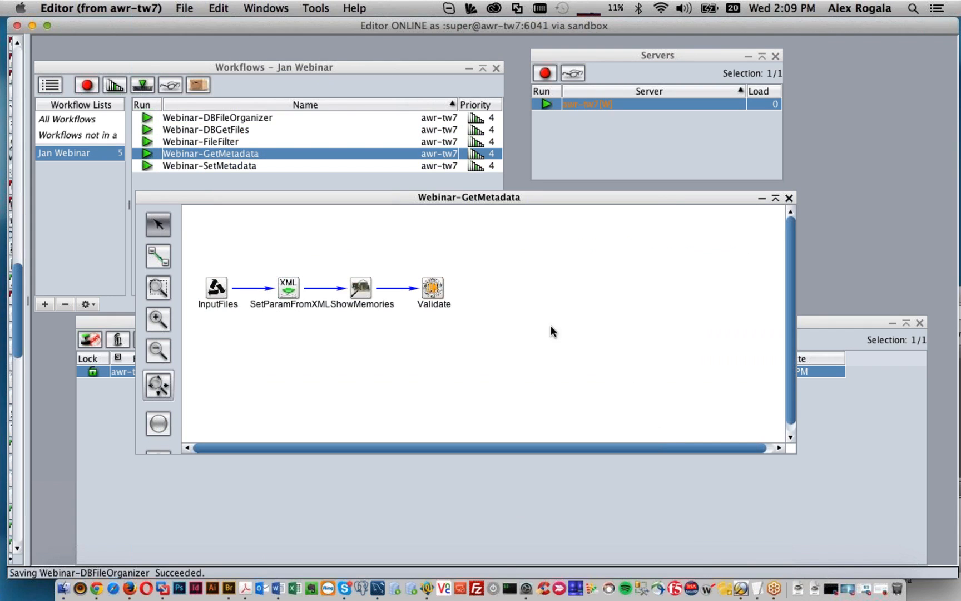
pyautogui.moveTo(423, 205); pyautogui.dragTo(538, 237)
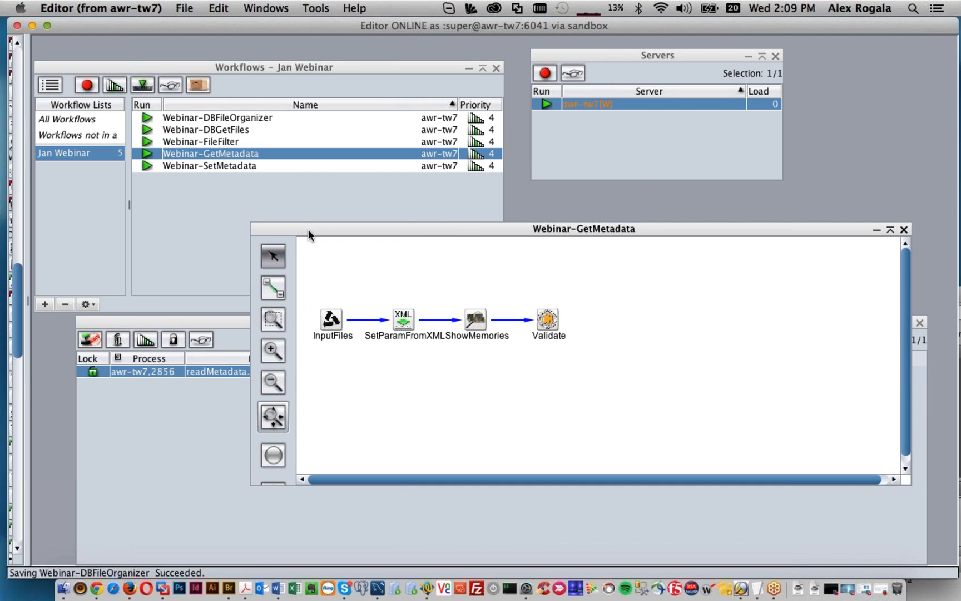
# - Open the Webinar-SetMetadata workflow from the Jan Webinar list and bring up the editor of its InsertMetadata tool
pyautogui.click(245, 167)
pyautogui.doubleClick(246, 168)
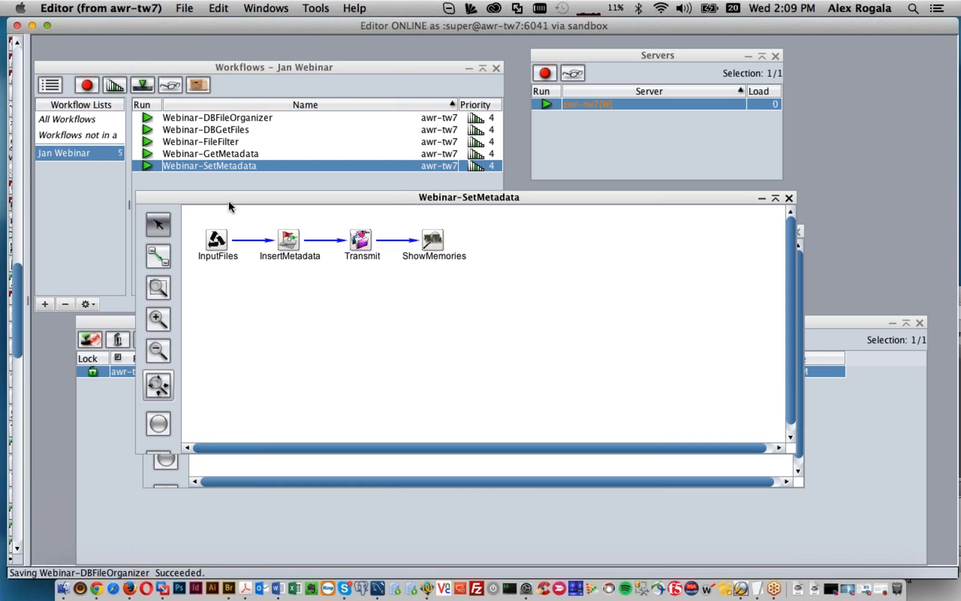
pyautogui.moveTo(226, 198); pyautogui.dragTo(213, 193)
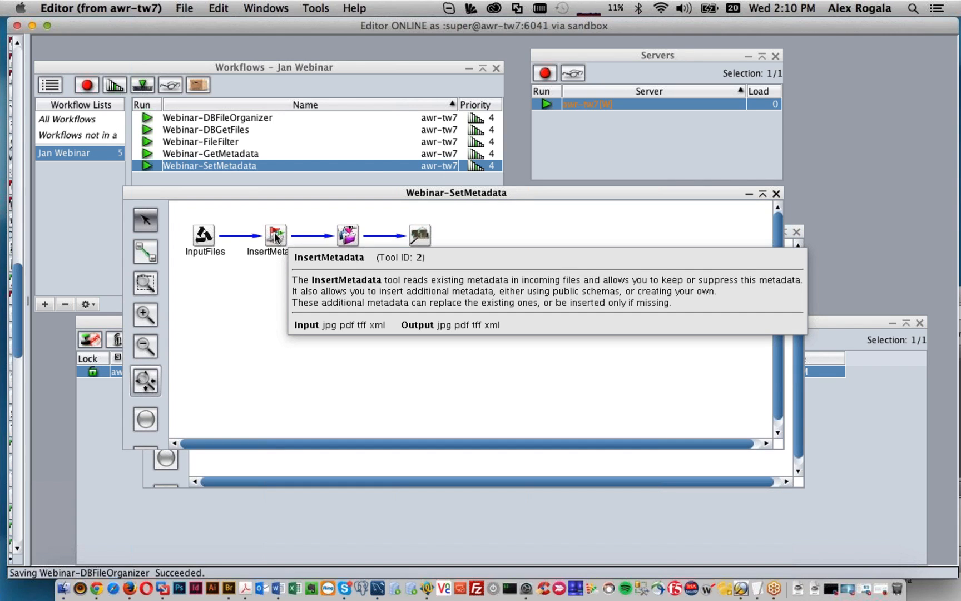
pyautogui.click(274, 233)
pyautogui.doubleClick(274, 232)
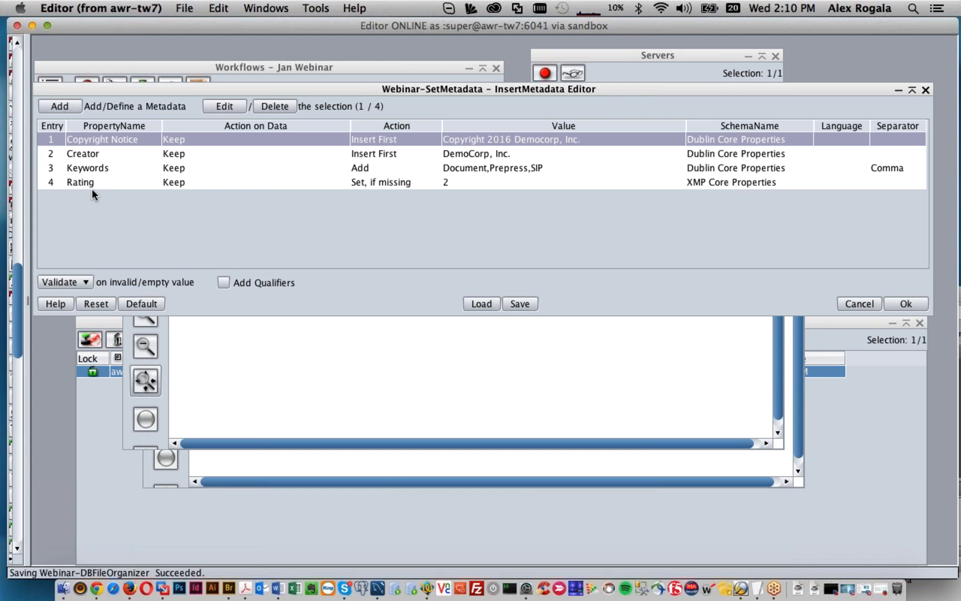
# - Start adding a metadata property and expand the Adobe PDF public schema to view its properties
pyautogui.click(60, 106)
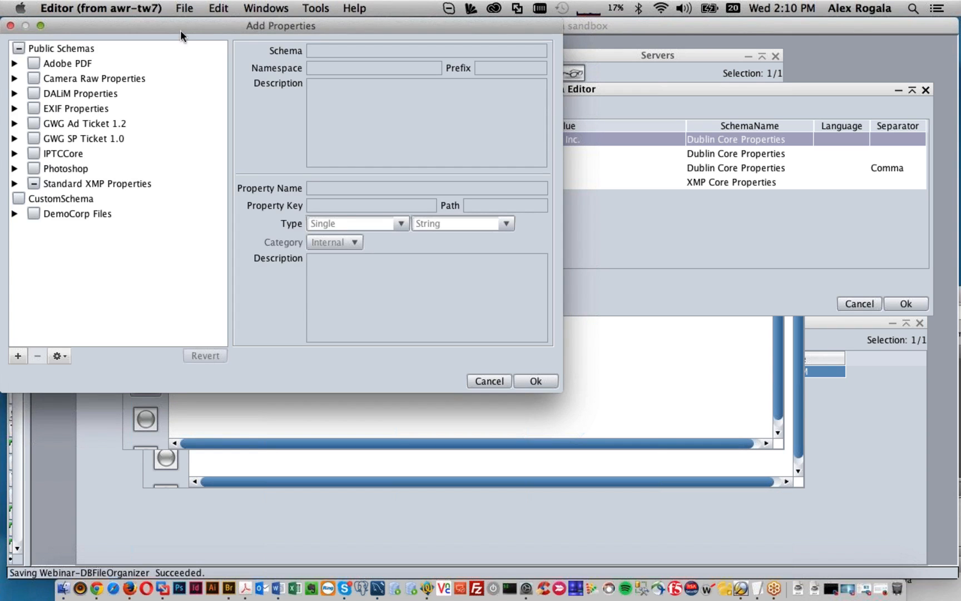
pyautogui.moveTo(184, 24); pyautogui.dragTo(226, 40)
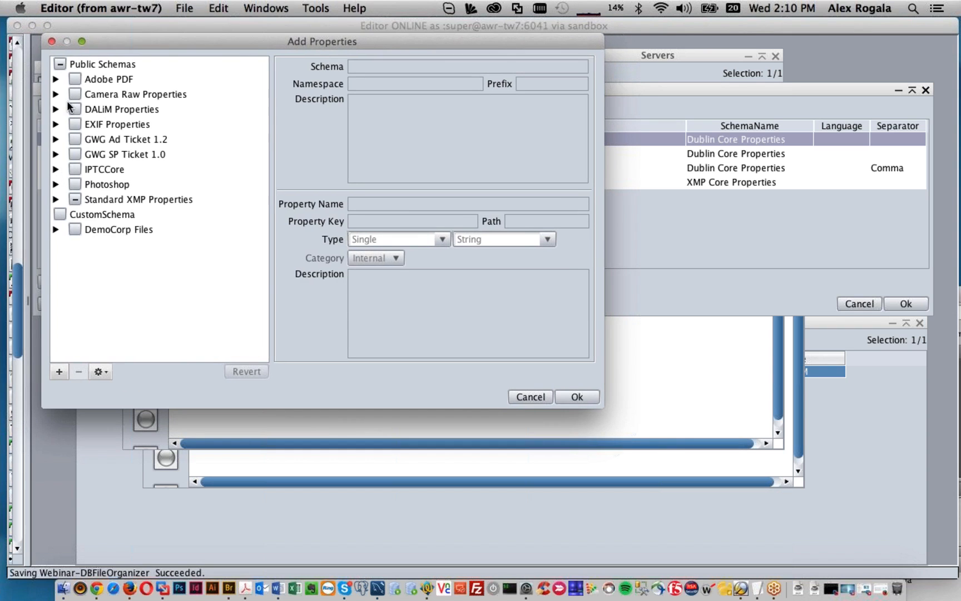
pyautogui.click(56, 79)
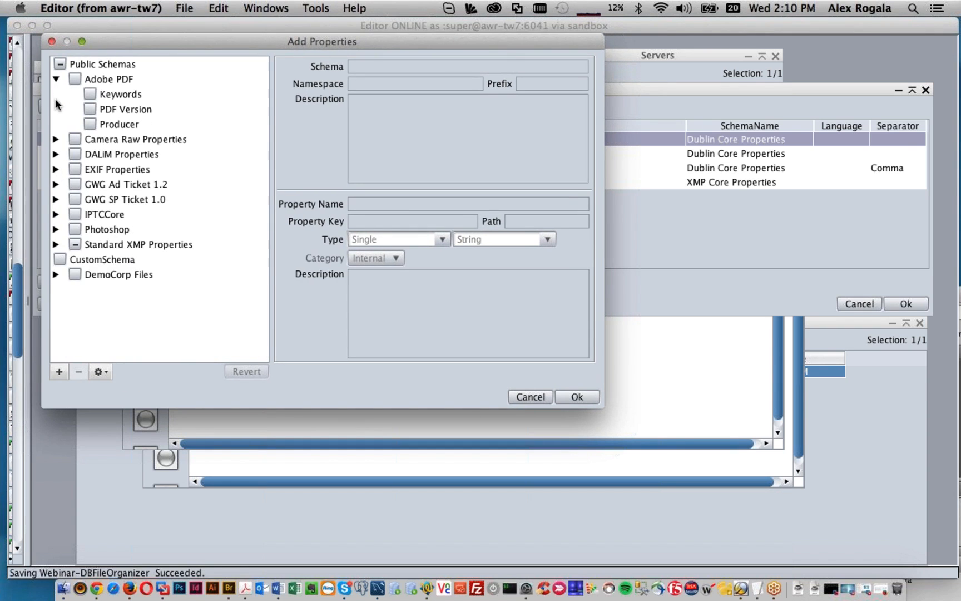
pyautogui.click(55, 139)
pyautogui.click(57, 64)
pyautogui.click(57, 229)
pyautogui.click(59, 142)
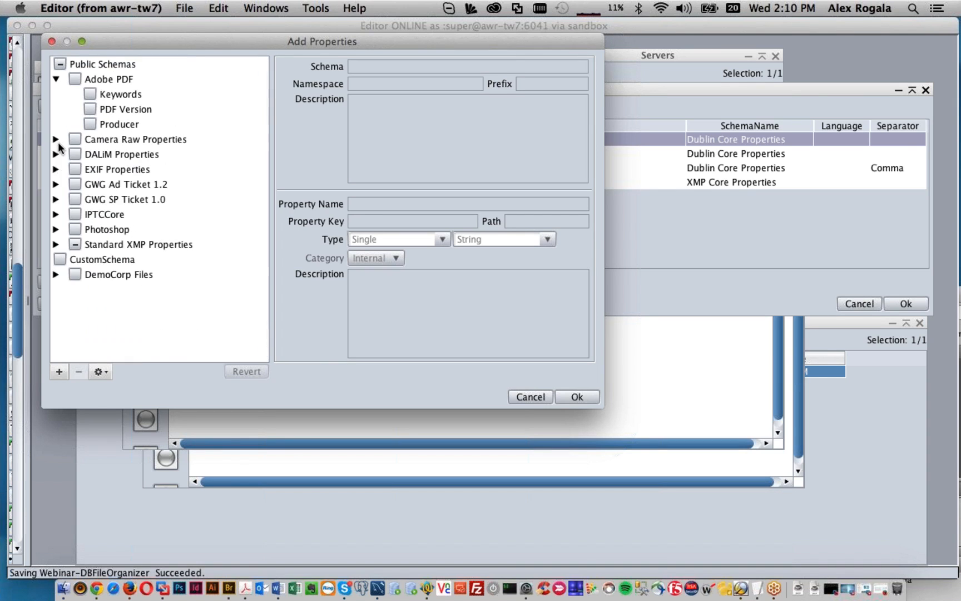
# - Include the Owner property from XMP Rights Management under Standard XMP Properties and show its details
pyautogui.click(57, 244)
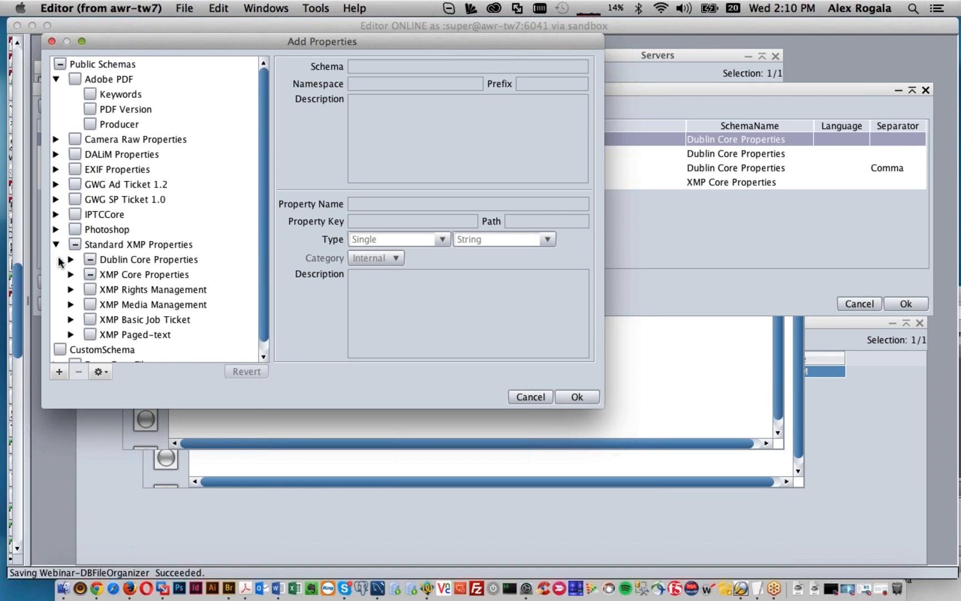
pyautogui.click(71, 289)
pyautogui.click(104, 325)
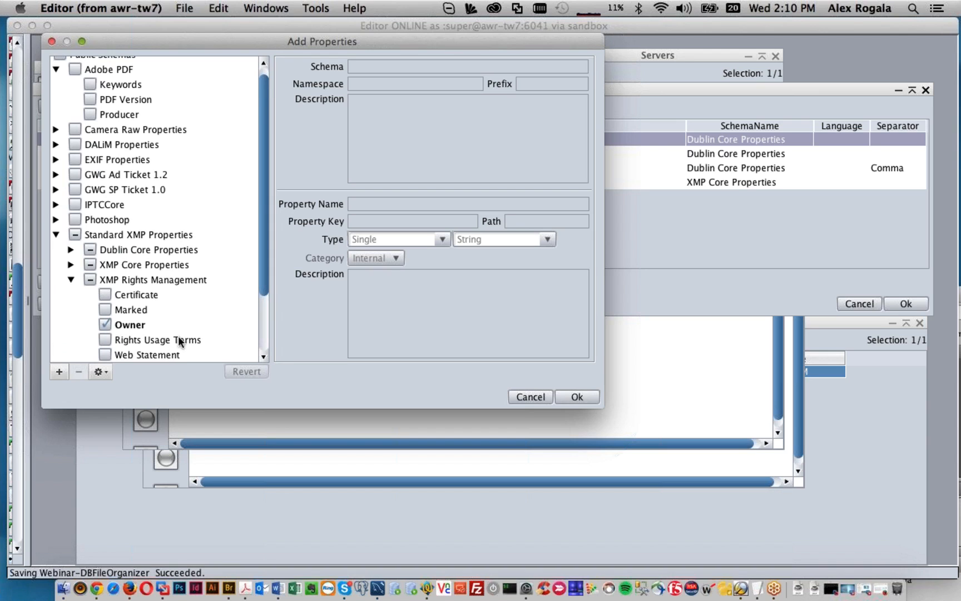
pyautogui.click(134, 326)
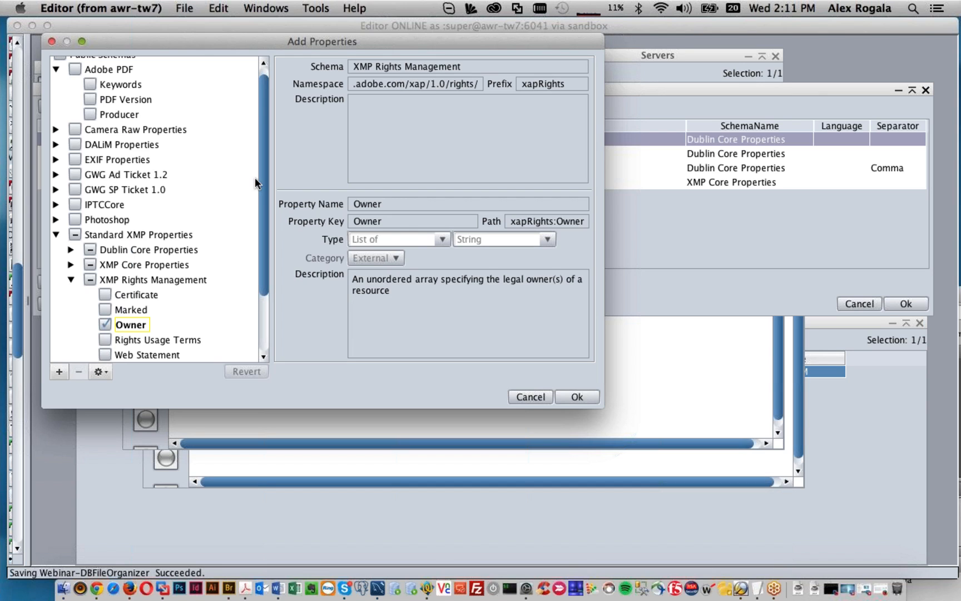
# - Create a new customer property schema under CustomSchema and set its prefix to myMetadata
pyautogui.scroll(-4, 255, 177)
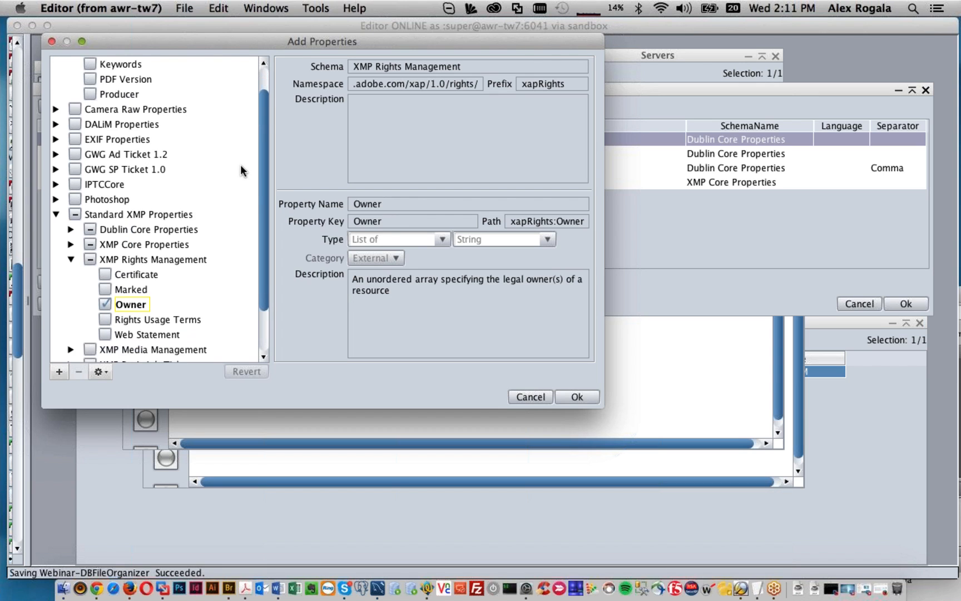
pyautogui.scroll(-1, 228, 166)
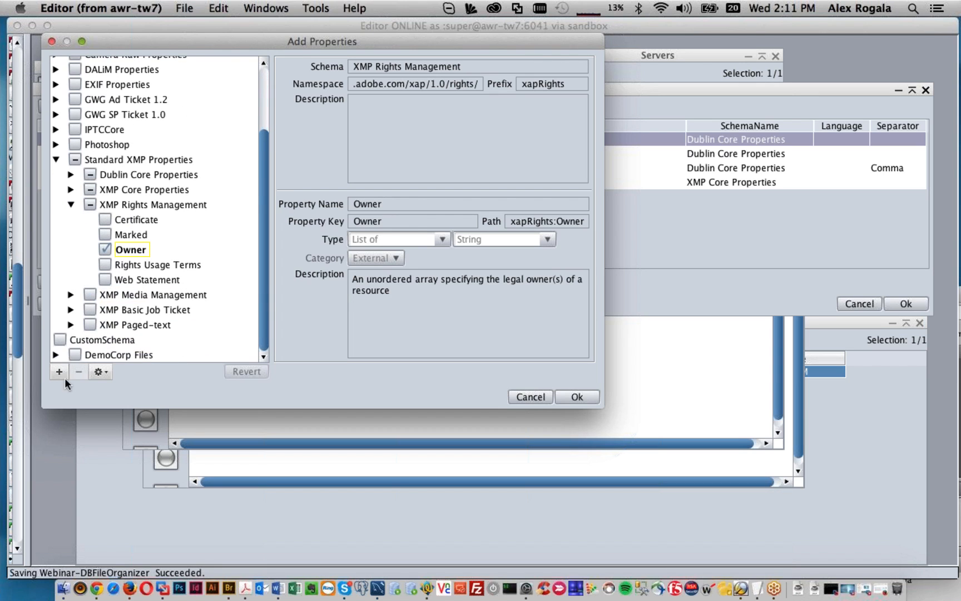
pyautogui.click(86, 337)
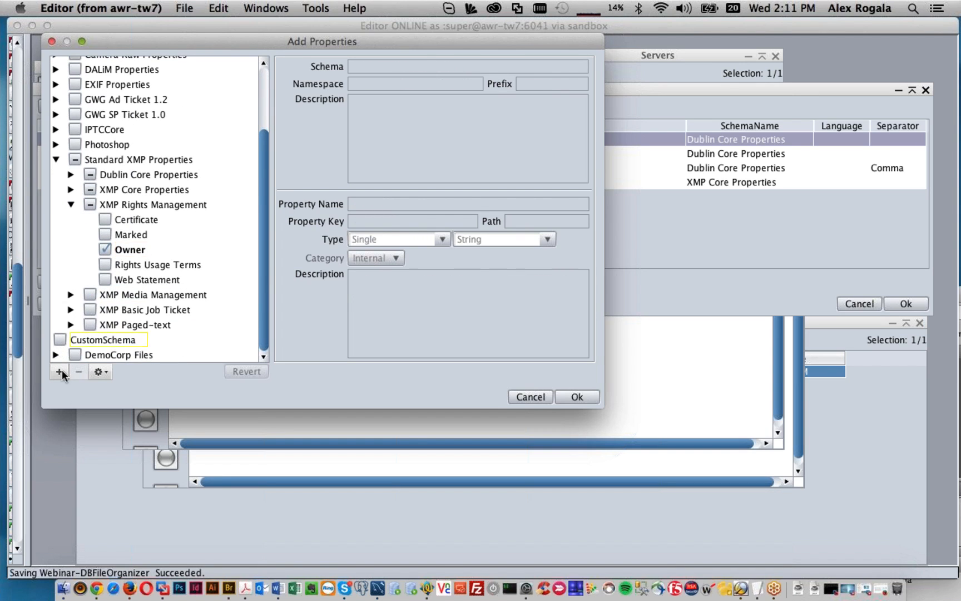
pyautogui.click(60, 371)
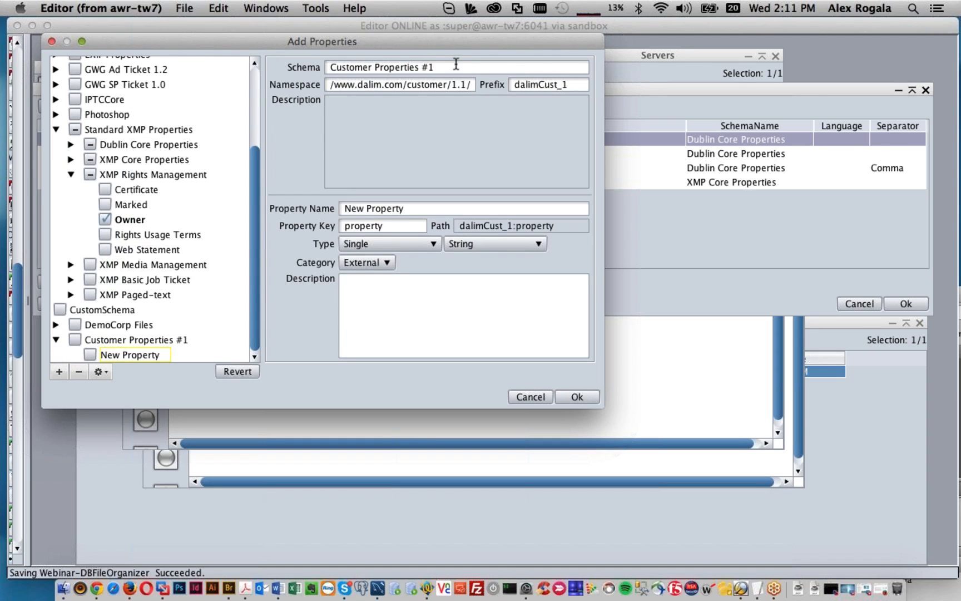
pyautogui.moveTo(448, 66); pyautogui.dragTo(329, 67)
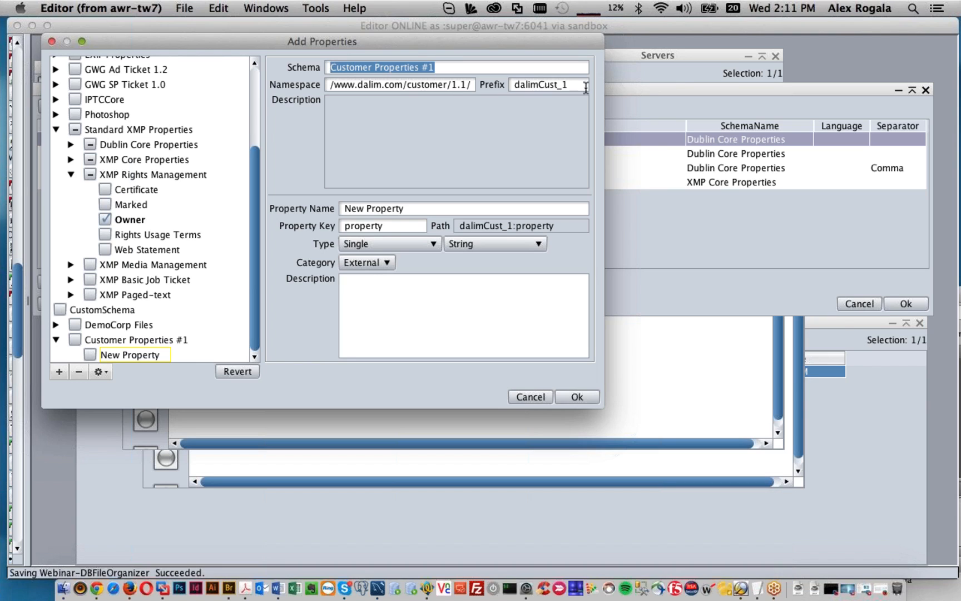
pyautogui.moveTo(570, 85); pyautogui.dragTo(512, 81)
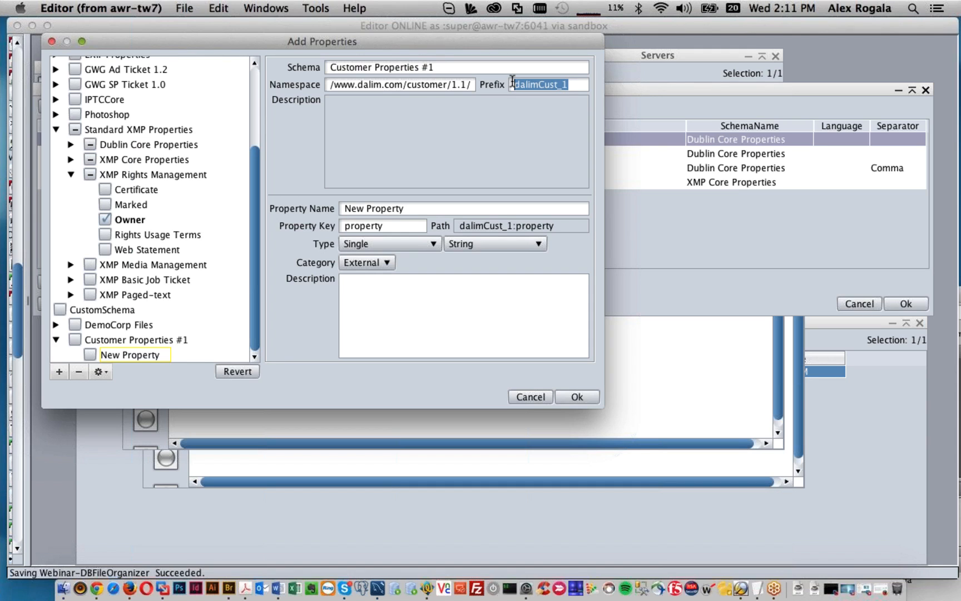
pyautogui.press('BackSpace')
pyautogui.write('myMetadata')
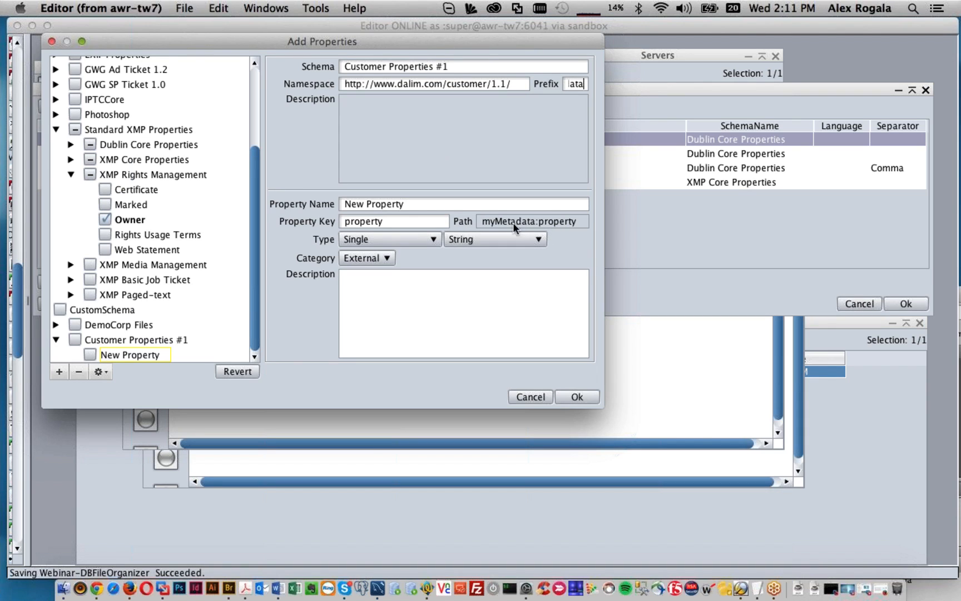
# - Review the new property's namespace and its type and category options, then accept the chosen properties
pyautogui.moveTo(513, 82); pyautogui.dragTo(309, 92)
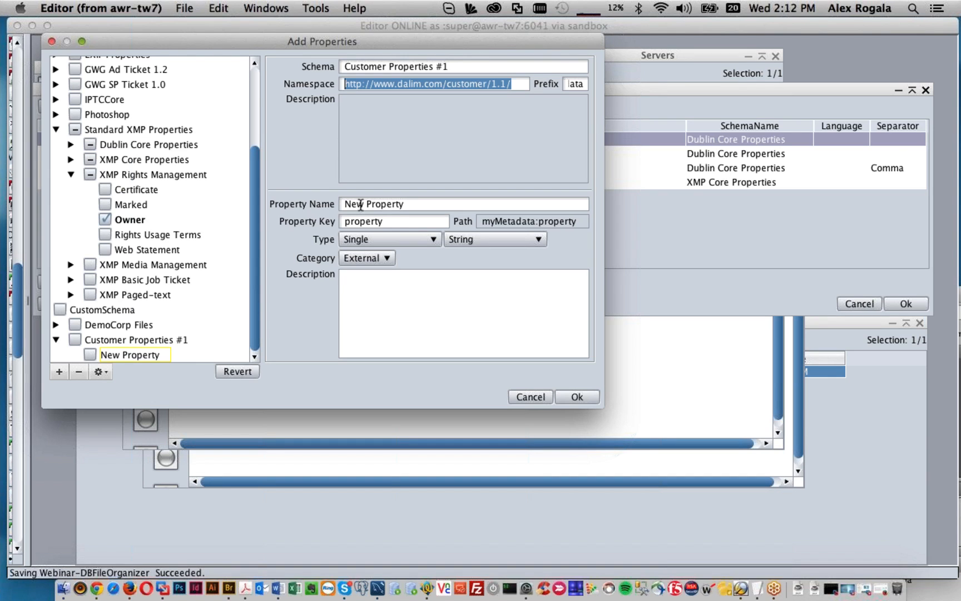
pyautogui.click(421, 241)
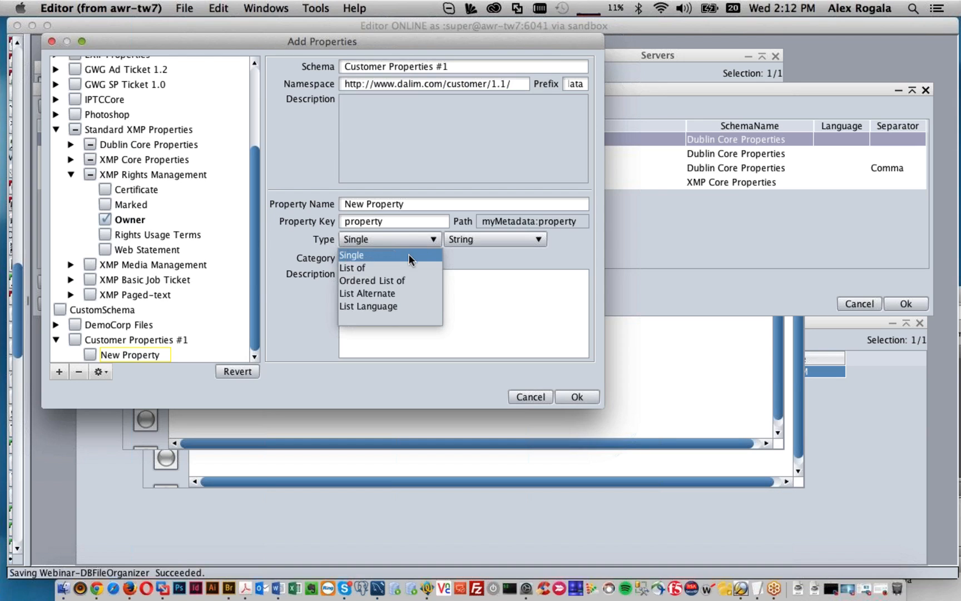
pyautogui.click(495, 240)
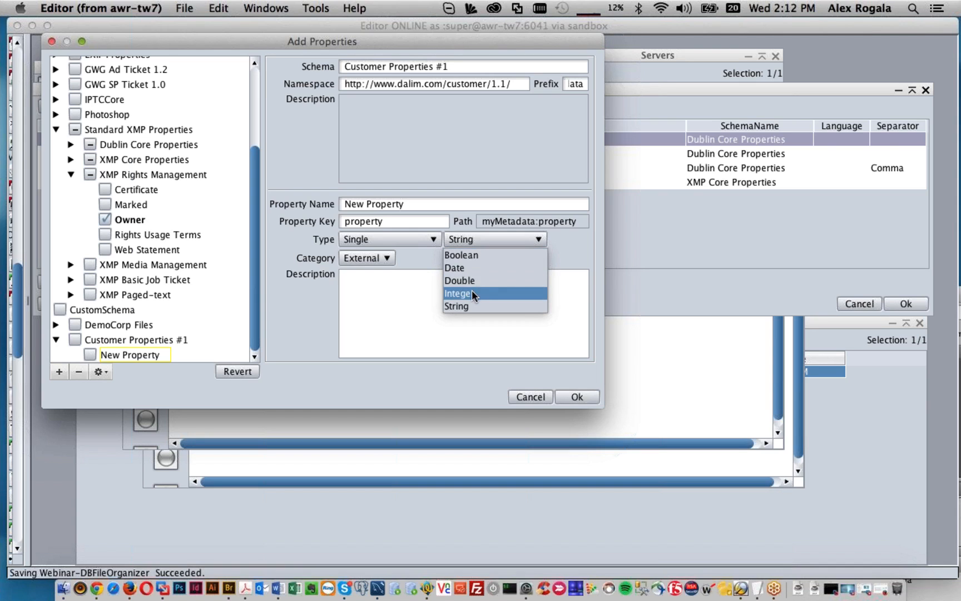
pyautogui.click(424, 259)
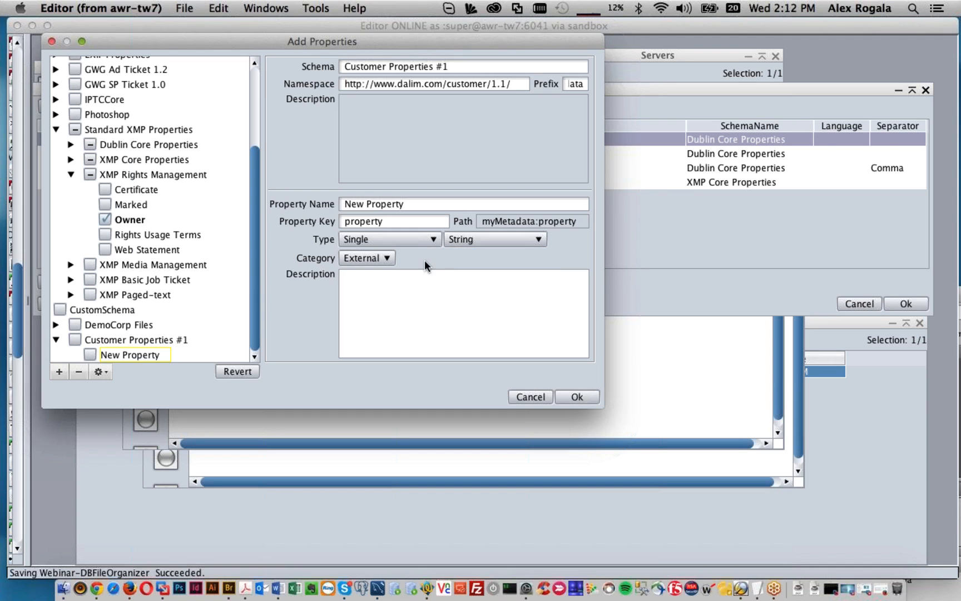
pyautogui.click(366, 259)
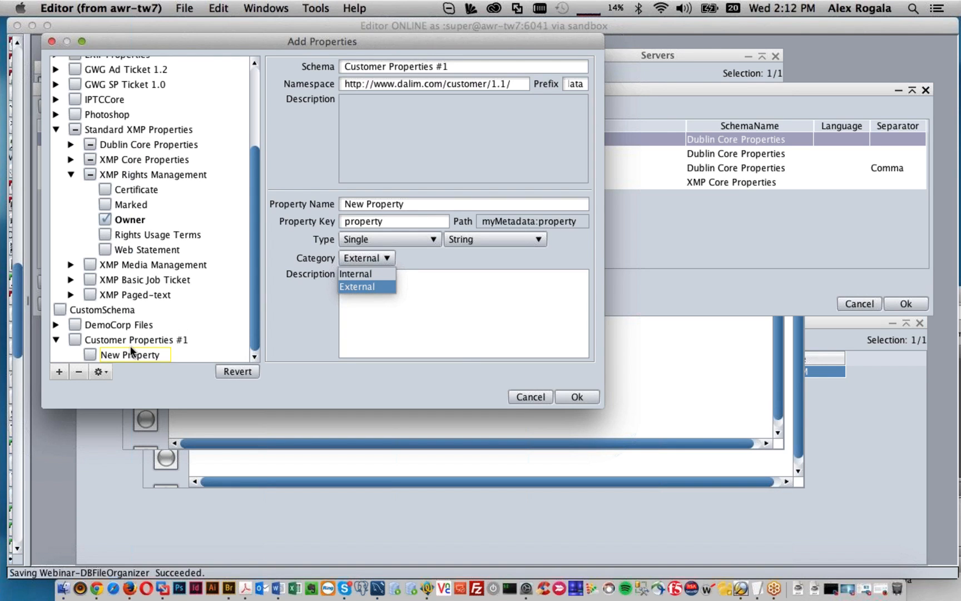
pyautogui.scroll(4, 131, 351)
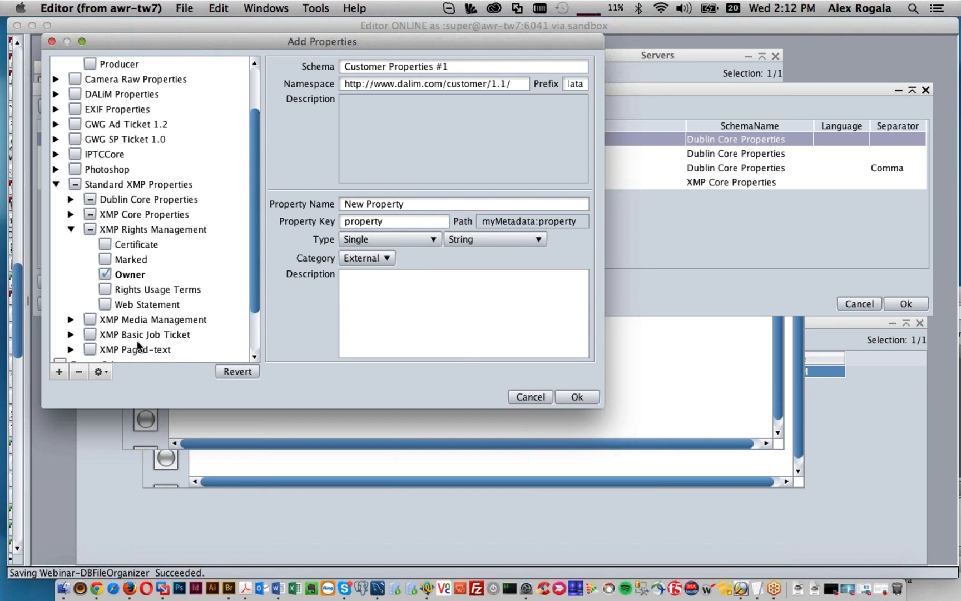
pyautogui.click(592, 398)
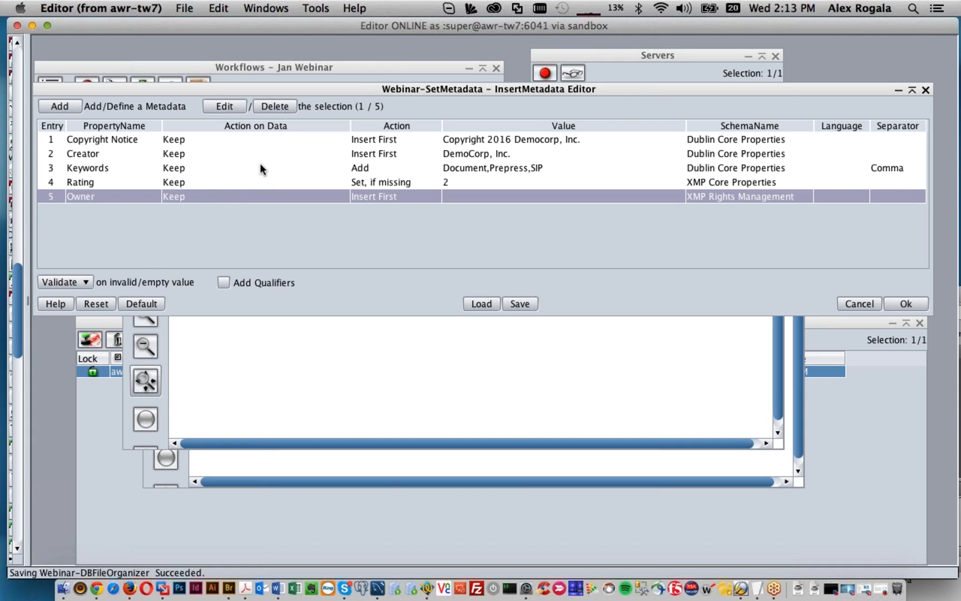
# - Examine the Rating entry's Action on Data options and set its Action to Do Nothing
pyautogui.click(234, 183)
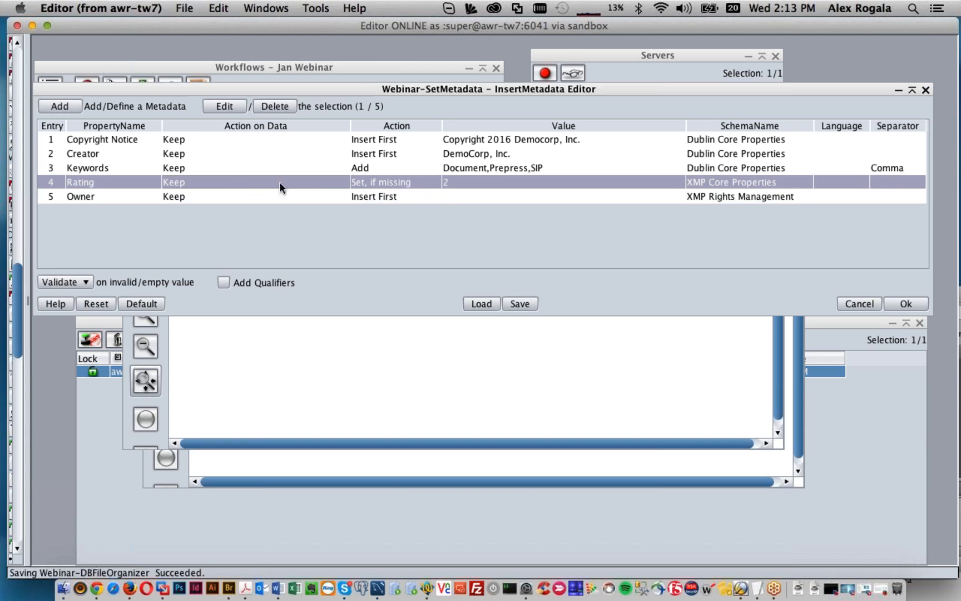
pyautogui.click(322, 180)
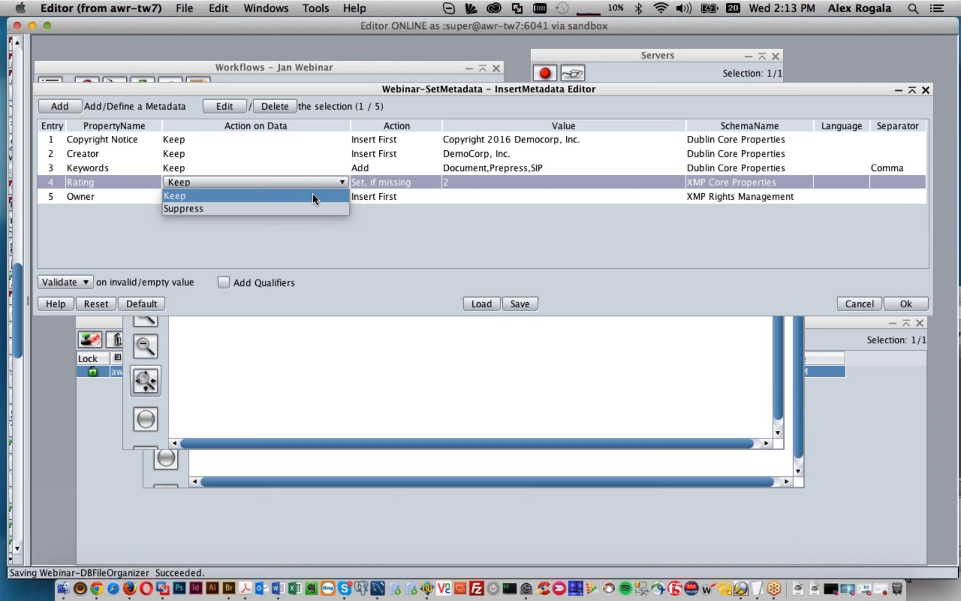
pyautogui.click(383, 228)
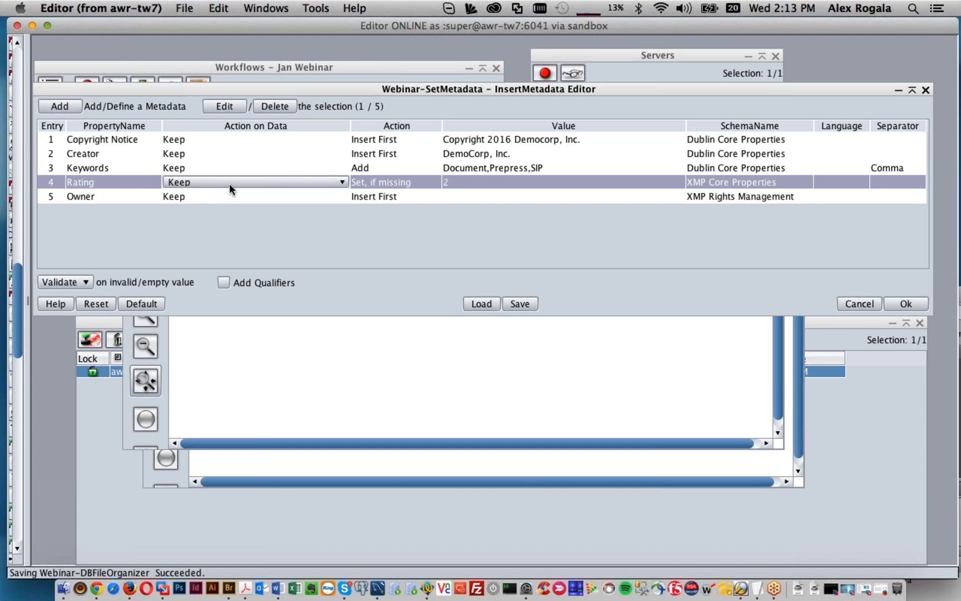
pyautogui.click(410, 179)
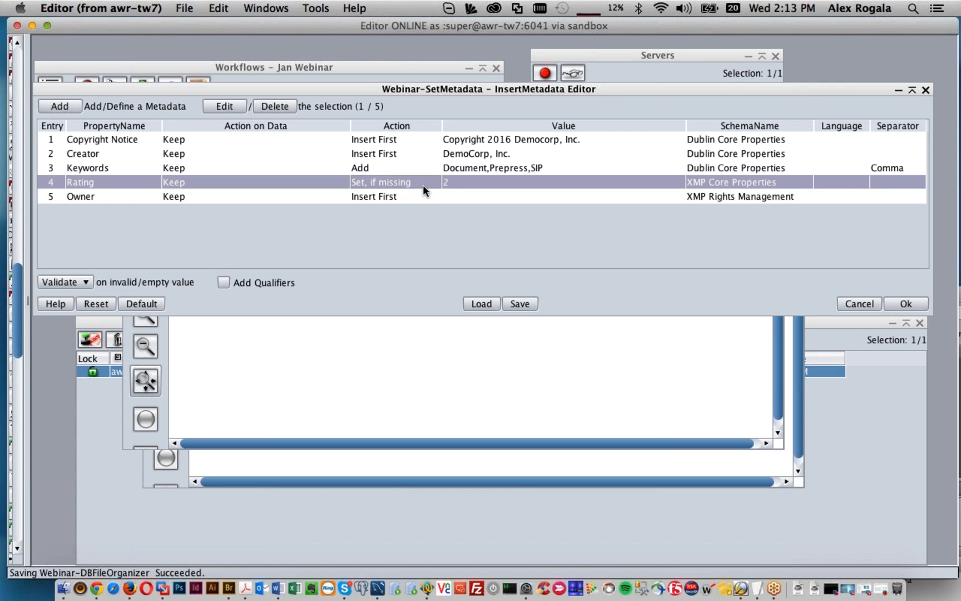
pyautogui.click(421, 183)
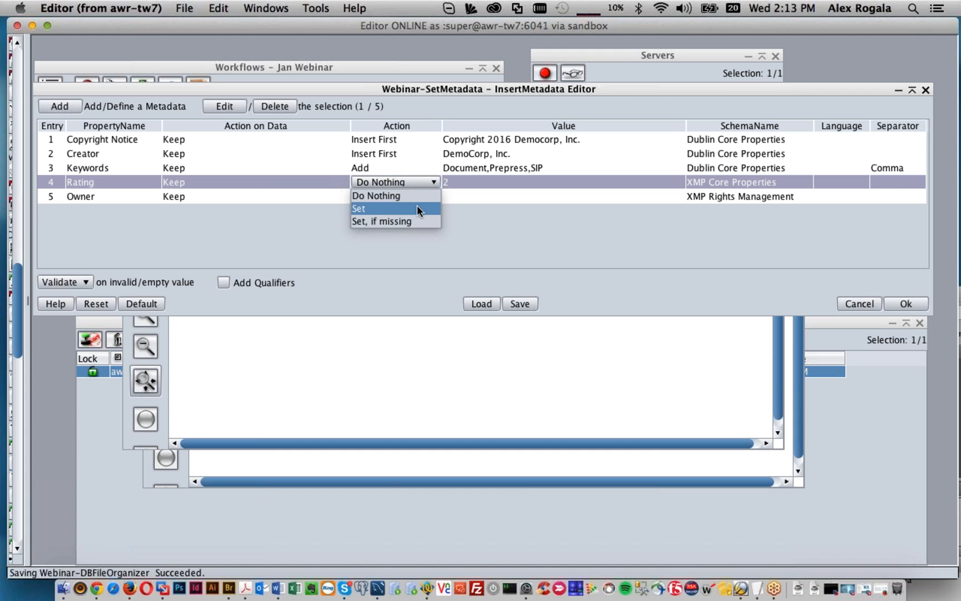
pyautogui.click(405, 239)
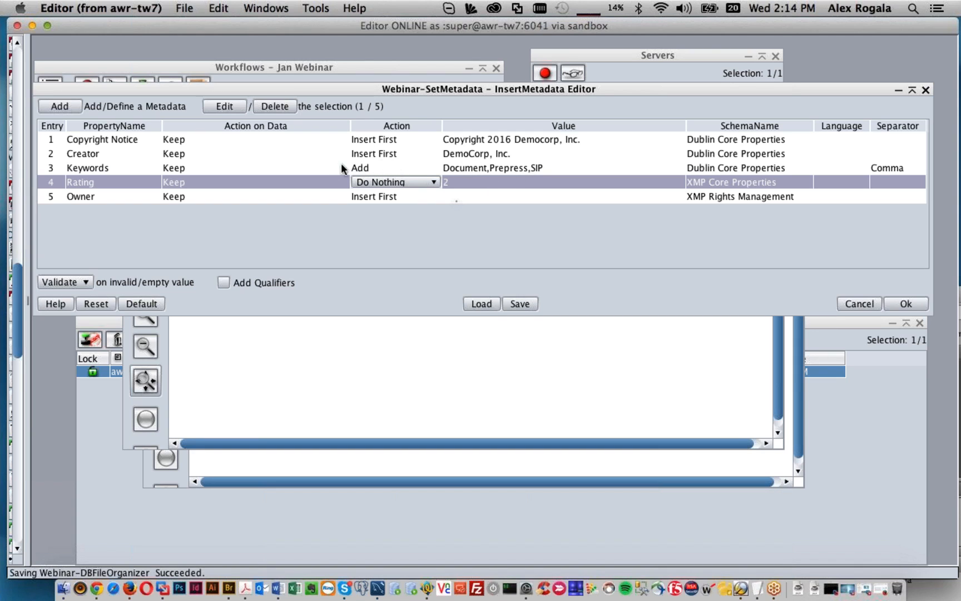
# - Examine the options for the Keywords entry's Action on Data and Action settings in the InsertMetadata editor
pyautogui.click(325, 168)
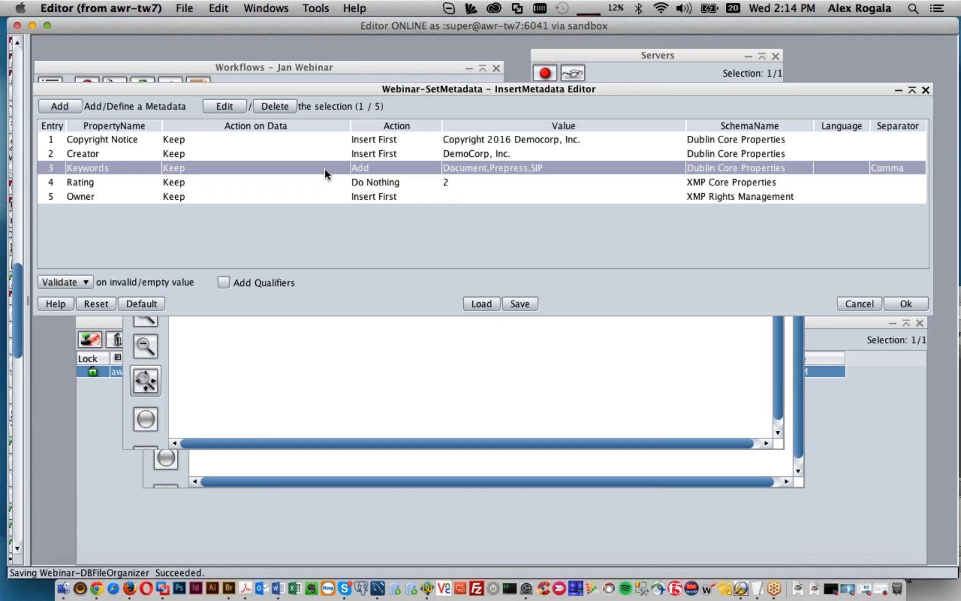
pyautogui.click(341, 169)
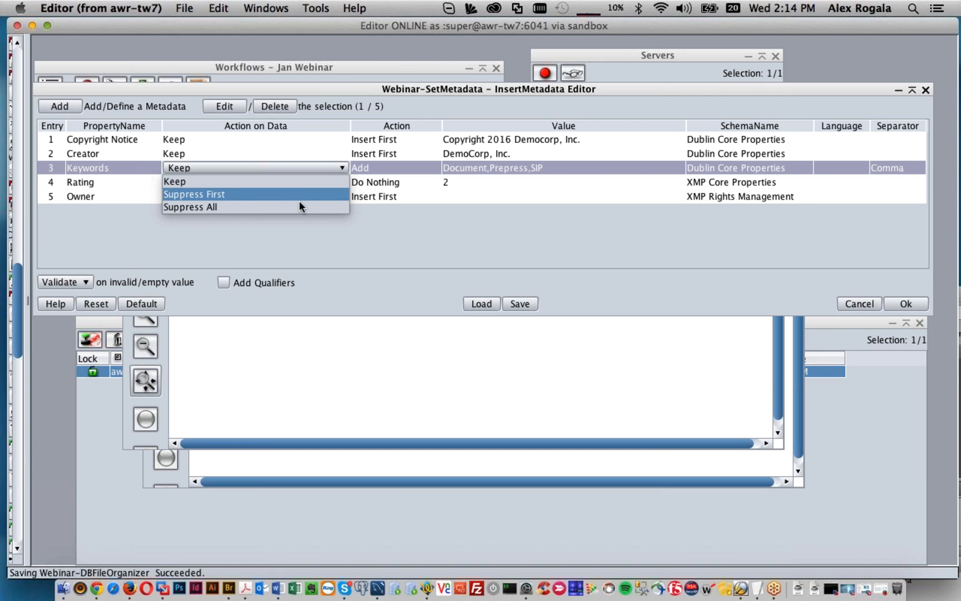
pyautogui.click(370, 163)
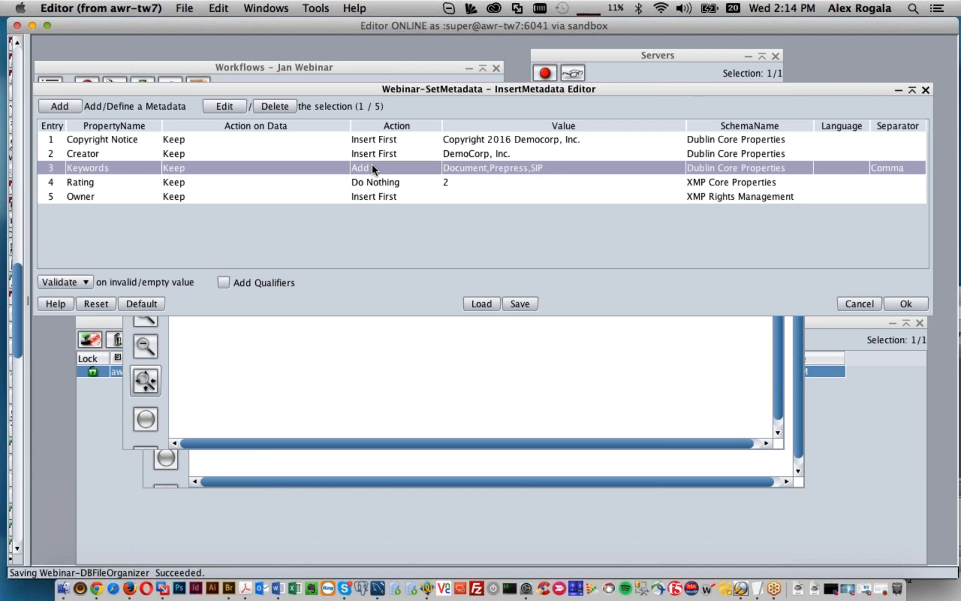
pyautogui.click(404, 166)
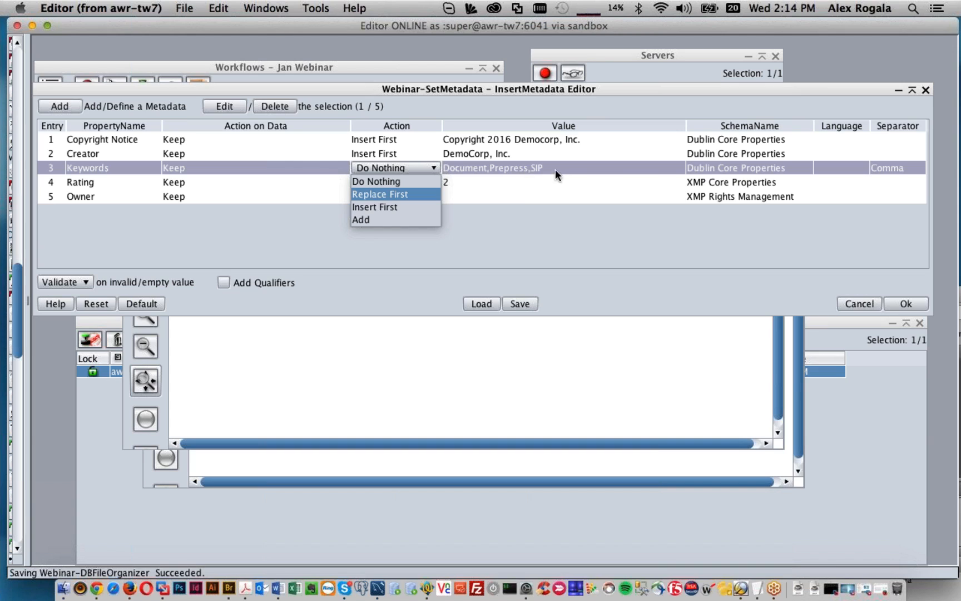
pyautogui.press('Down')
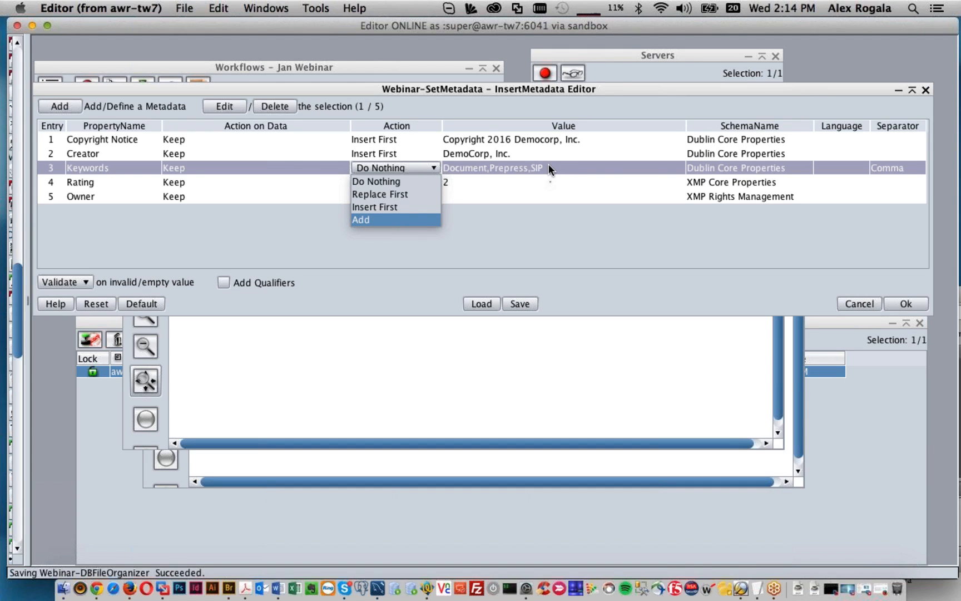
pyautogui.click(541, 214)
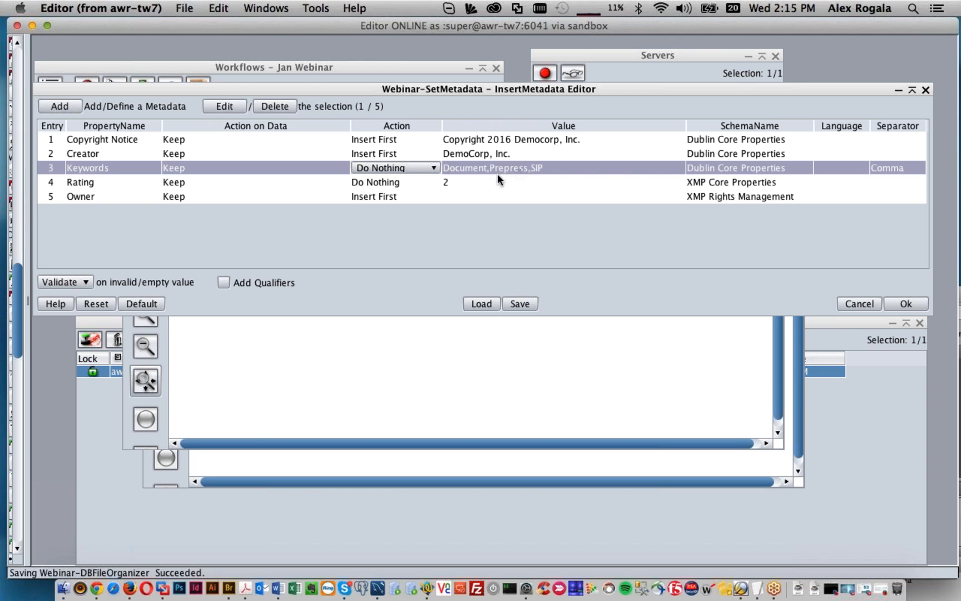
# - Discard the InsertMetadata editor's changes, reopen the tool to review its saved entries, and close it without saving
pyautogui.click(842, 301)
pyautogui.doubleClick(269, 239)
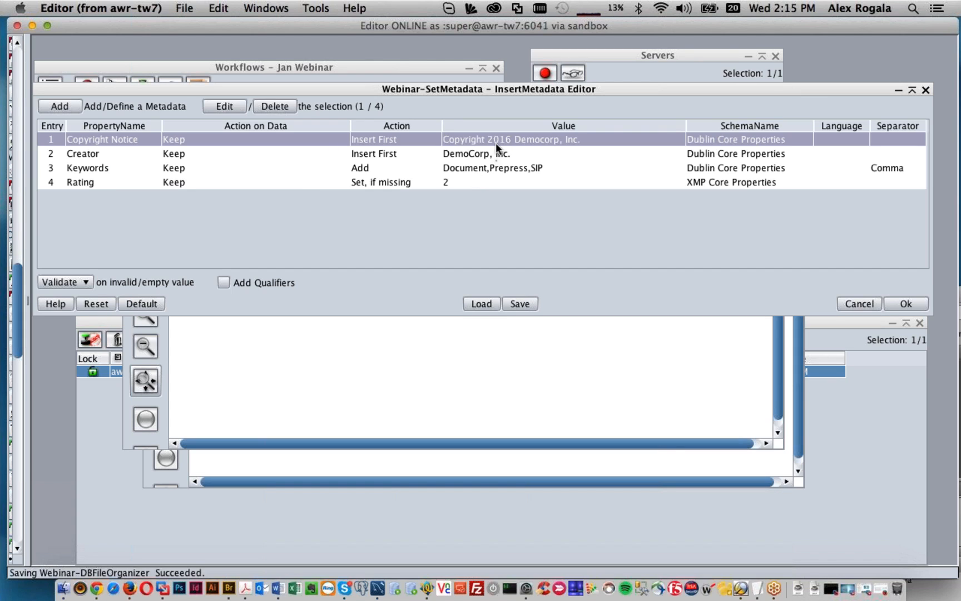
pyautogui.click(856, 300)
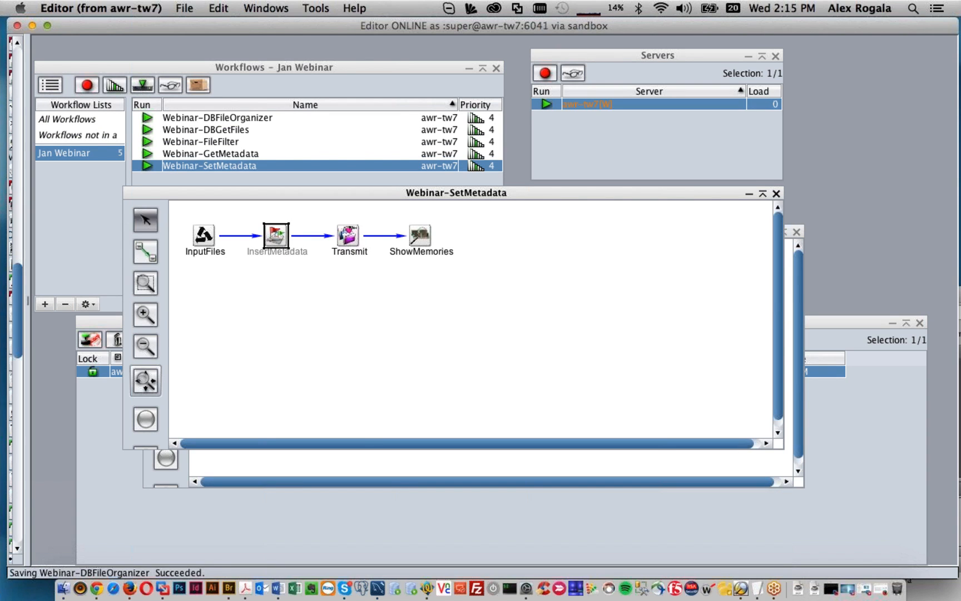
# - Switch to Finder, submit readMetadata.pdf and writeMetadata.pdf from Webinar_Input to the Webinar-SetMetadata workflow, and bring the Processes list forward
pyautogui.click(932, 589)
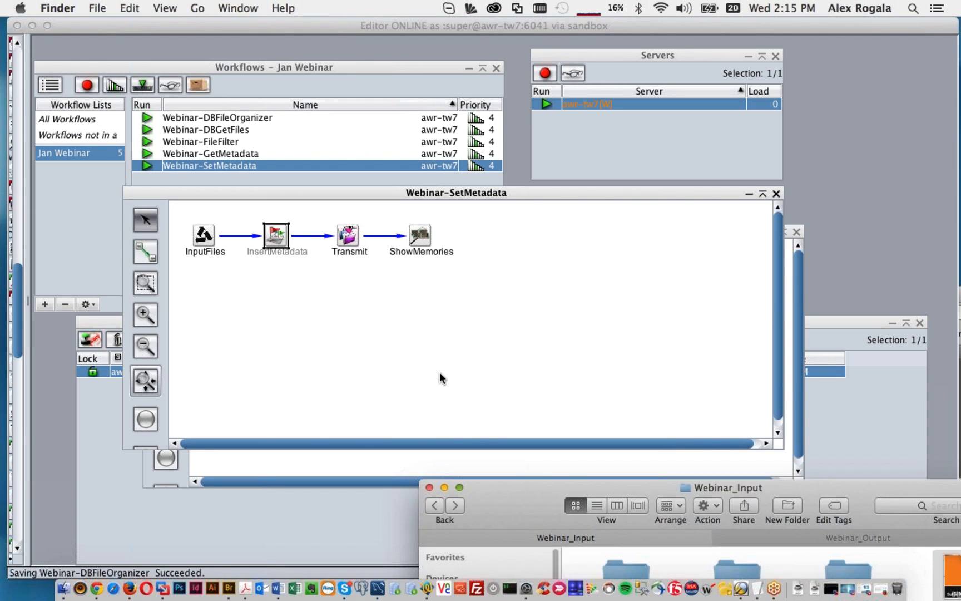
pyautogui.click(503, 509)
pyautogui.keyDown('super'); pyautogui.click(611, 425); pyautogui.keyUp('super')
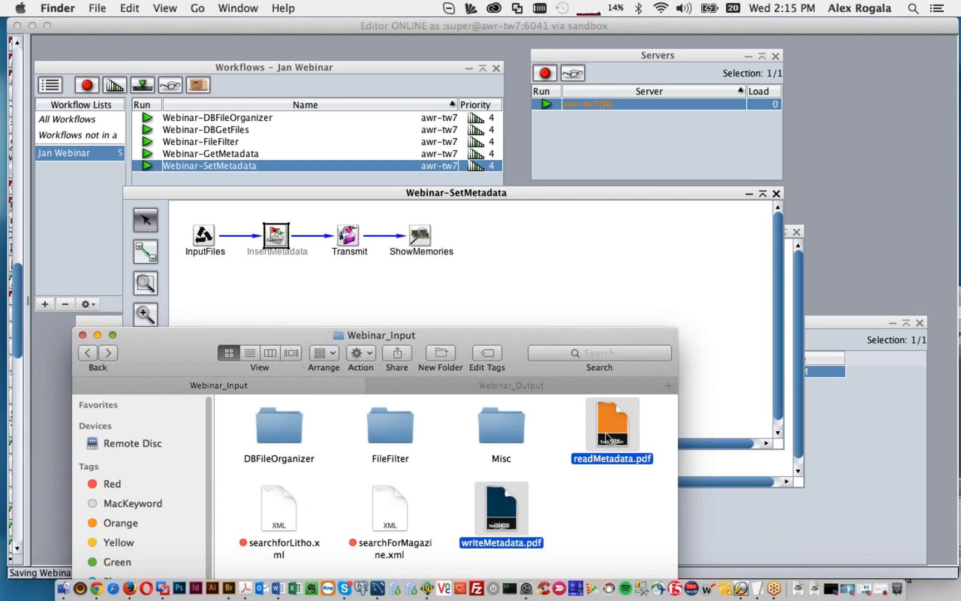
pyautogui.moveTo(612, 426); pyautogui.dragTo(547, 226)
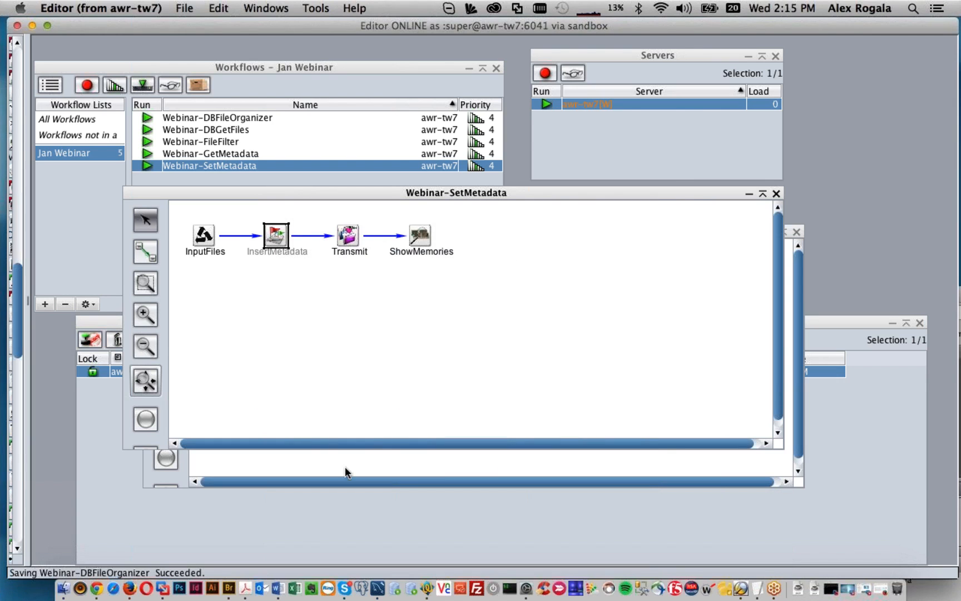
pyautogui.click(334, 512)
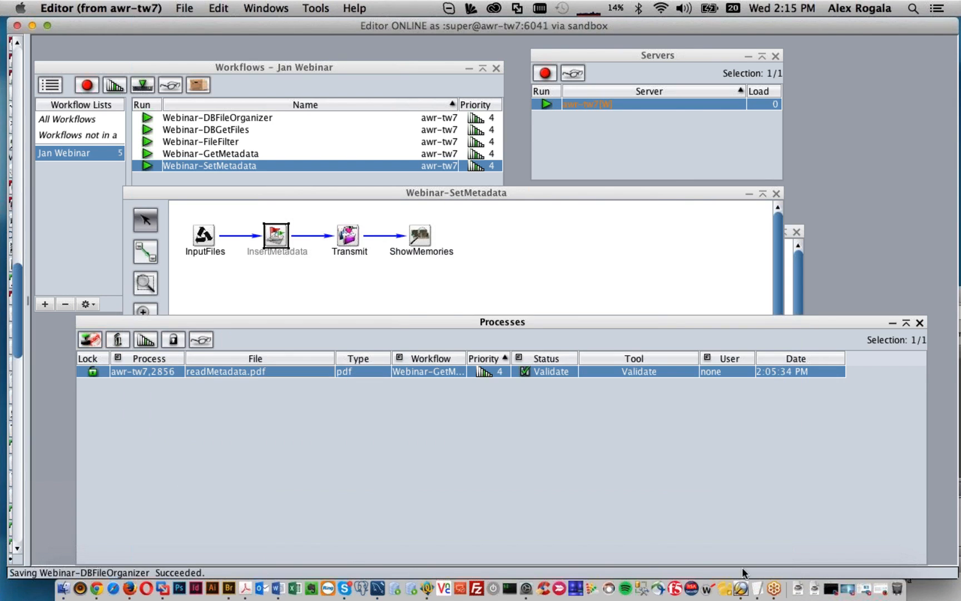
# - Switch to Adobe Bridge and open the SetMetadata folder inside Webinar_Output
pyautogui.click(229, 587)
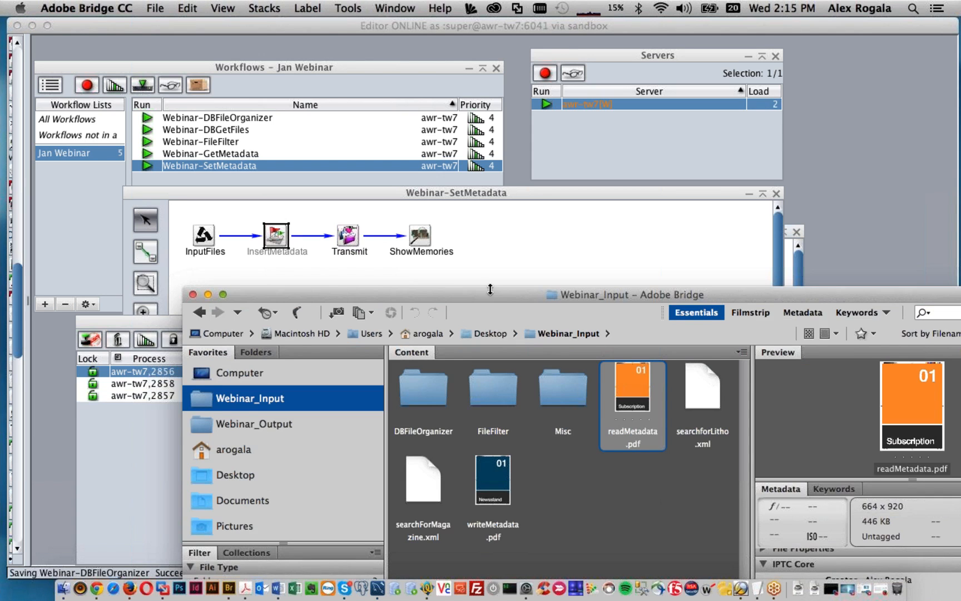
pyautogui.moveTo(503, 294); pyautogui.dragTo(698, 425)
pyautogui.click(452, 529)
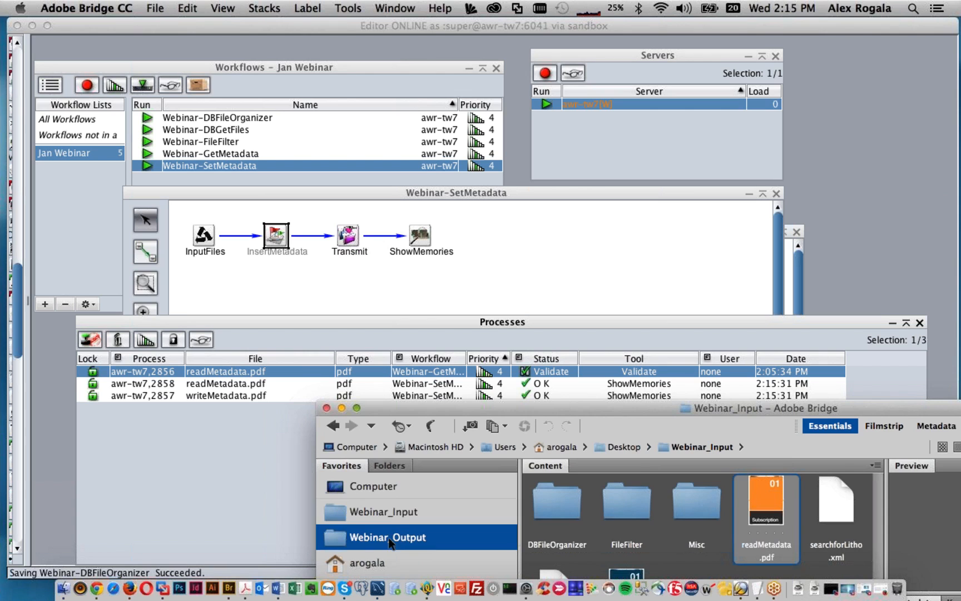
pyautogui.doubleClick(548, 503)
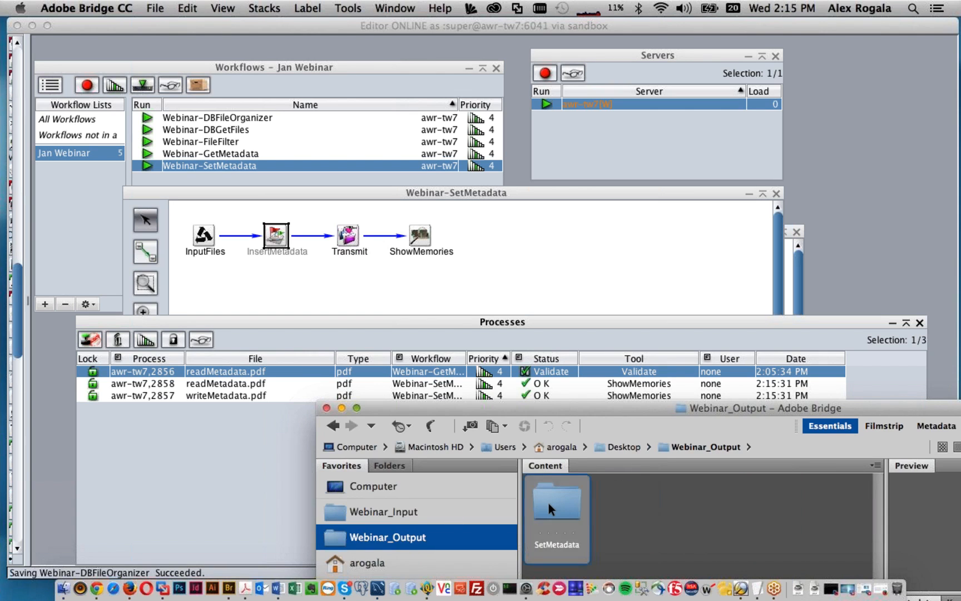
pyautogui.doubleClick(566, 410)
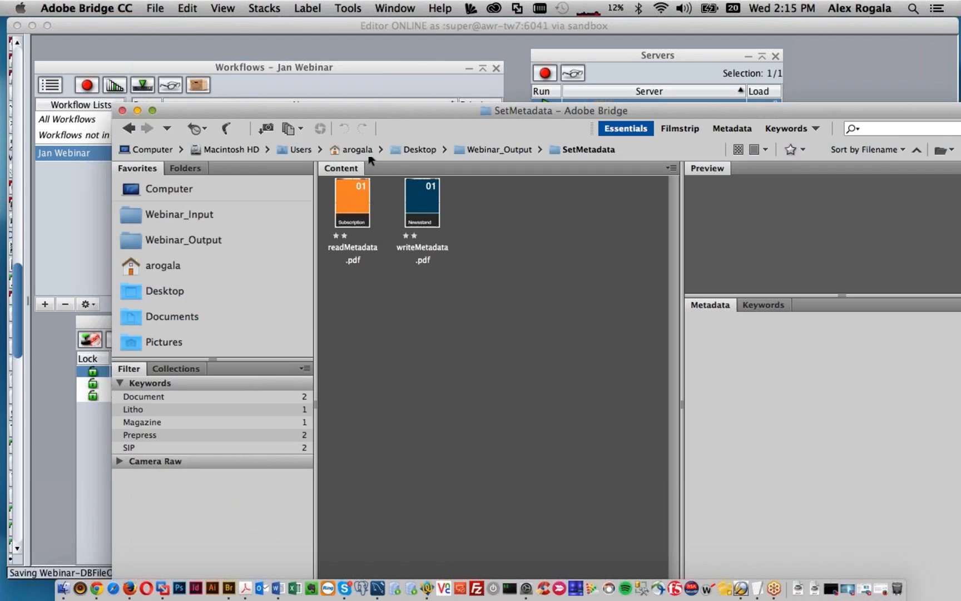
# - Review the metadata of the processed writeMetadata.pdf and readMetadata.pdf, then move the Bridge window out of the way
pyautogui.moveTo(389, 110); pyautogui.dragTo(290, 44)
pyautogui.click(325, 131)
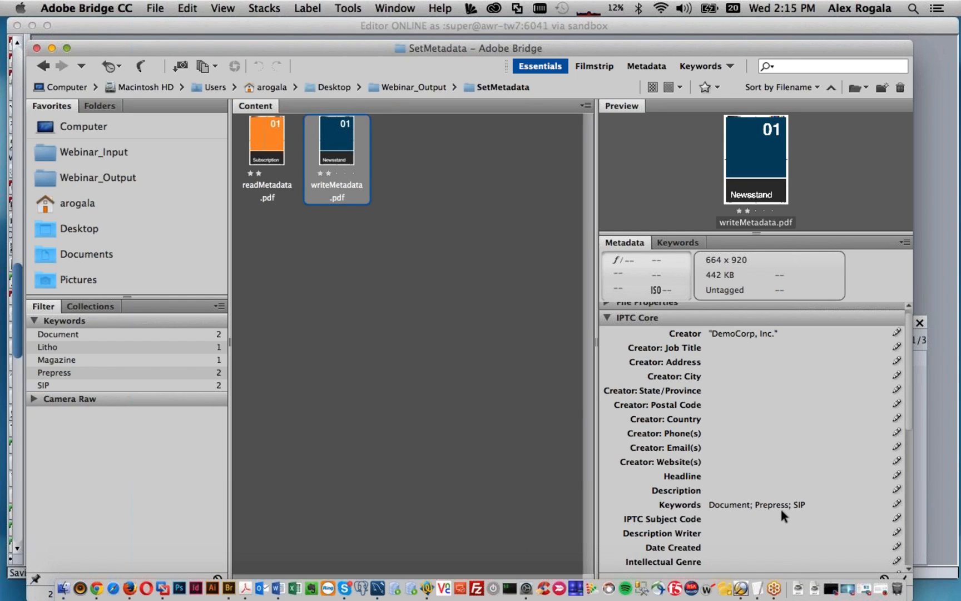
pyautogui.click(265, 137)
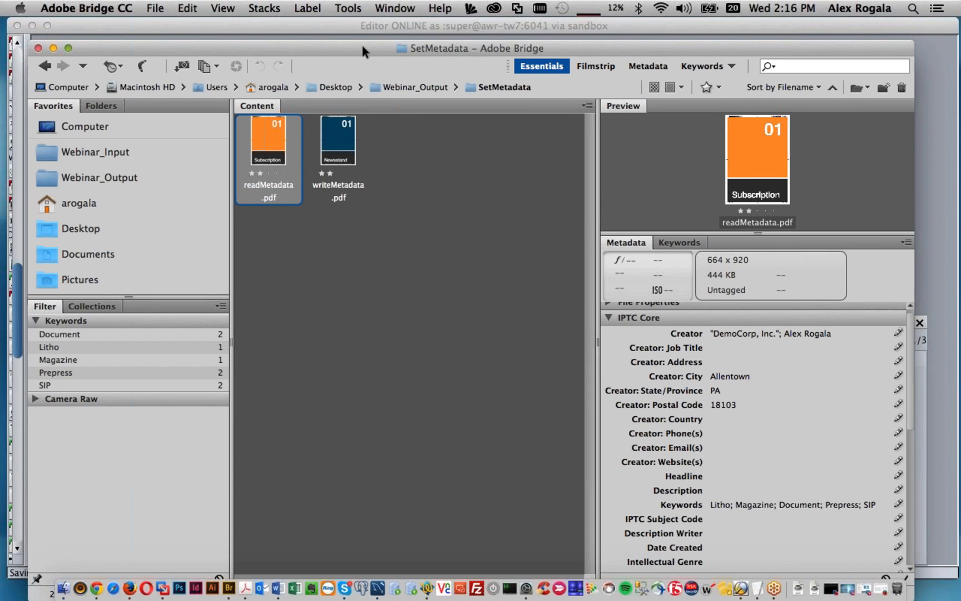
pyautogui.moveTo(367, 46); pyautogui.dragTo(960, 109)
# - Bring the Jan Webinar workflow list forward, then switch to Finder and open the FileFilter folder in Webinar_Input
pyautogui.click(550, 264)
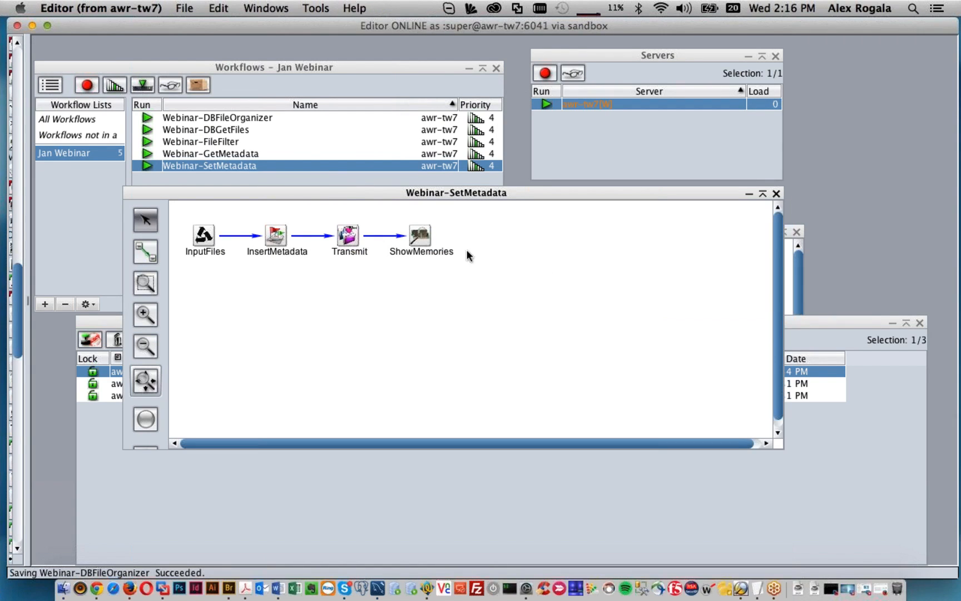
pyautogui.click(343, 181)
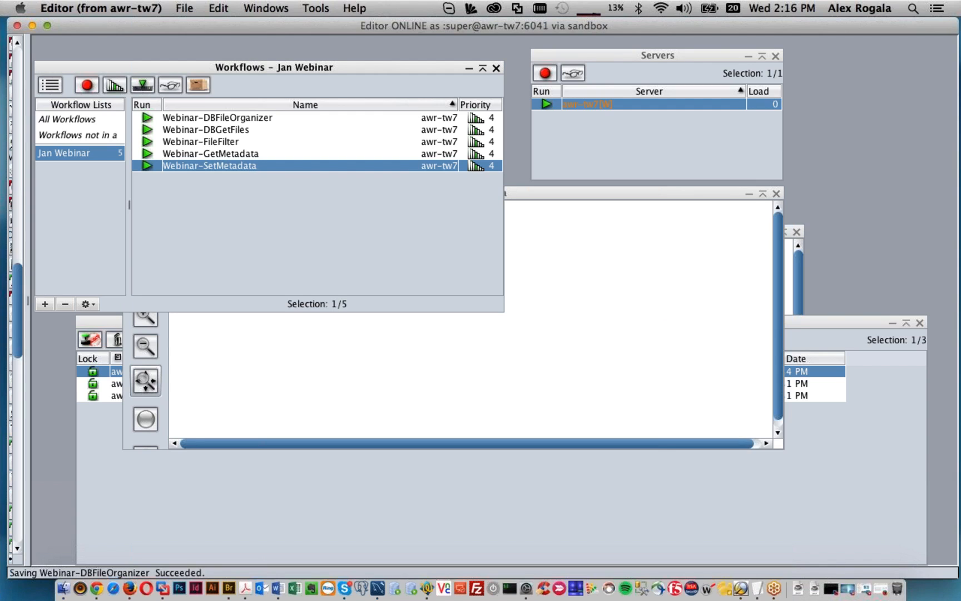
pyautogui.click(63, 588)
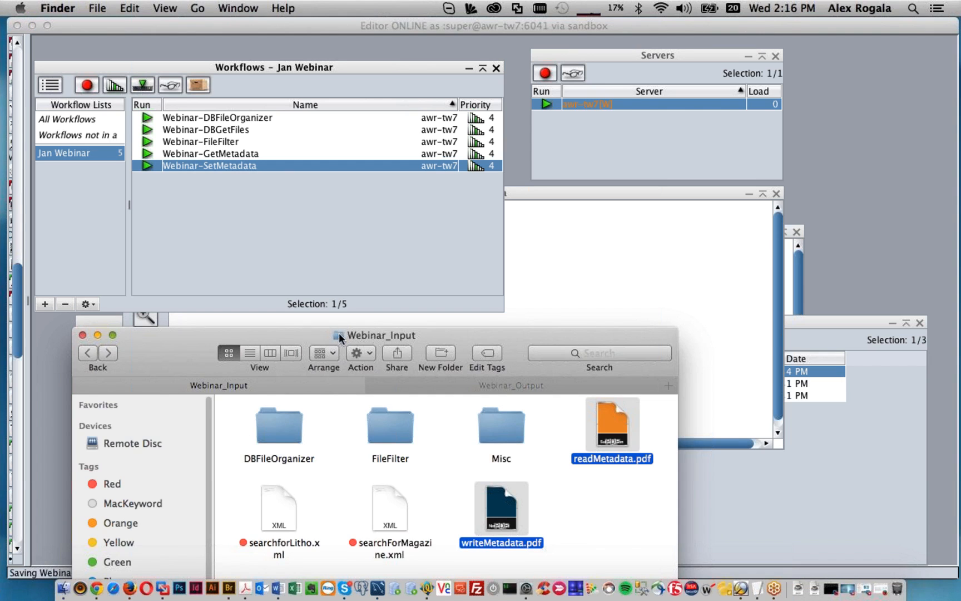
pyautogui.moveTo(466, 332); pyautogui.dragTo(517, 244)
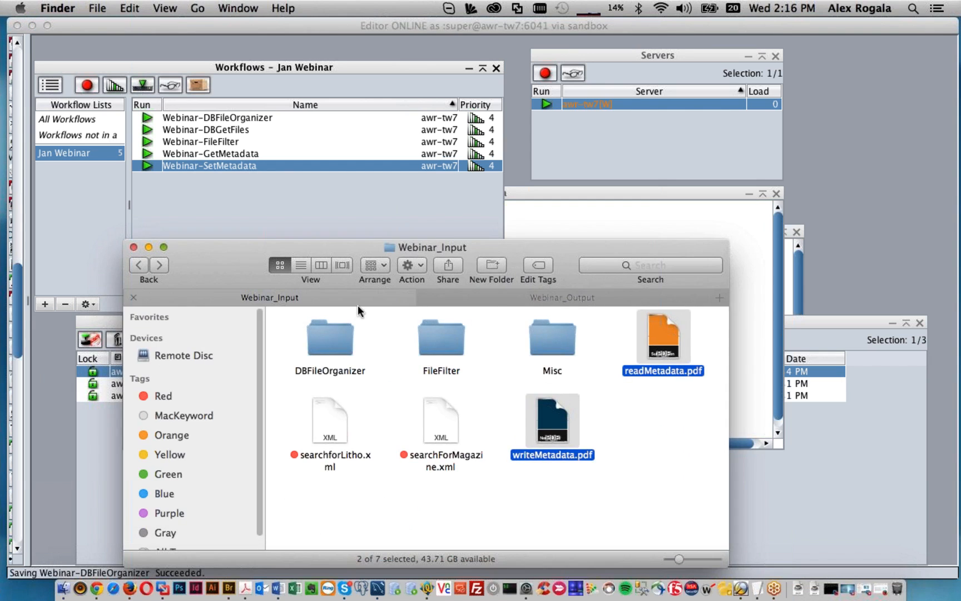
pyautogui.doubleClick(432, 343)
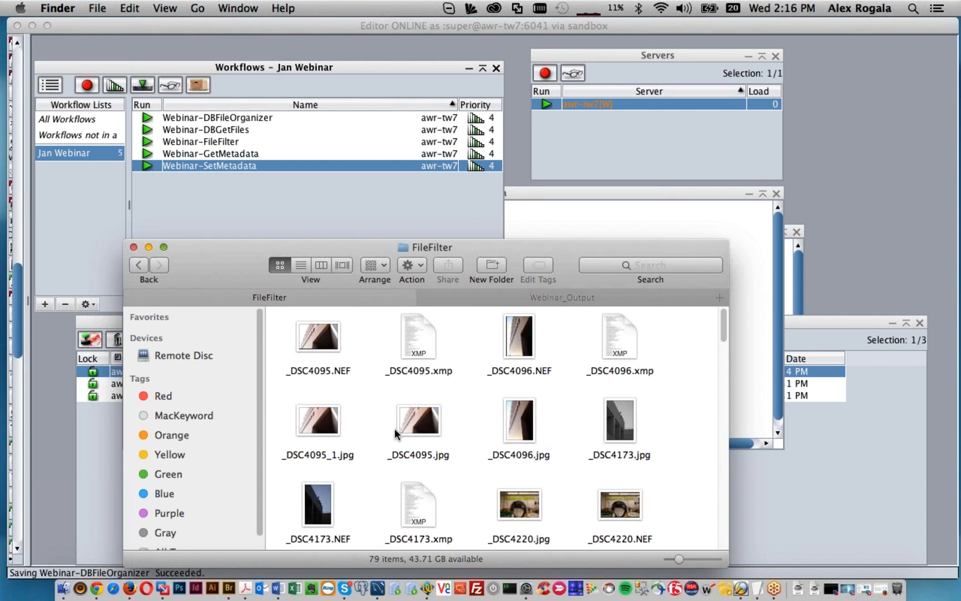
# - Enlarge the FileFilter folder window and look through its mix of raw images, XMP sidecars, JPEGs and documents
pyautogui.moveTo(570, 261); pyautogui.dragTo(555, 102)
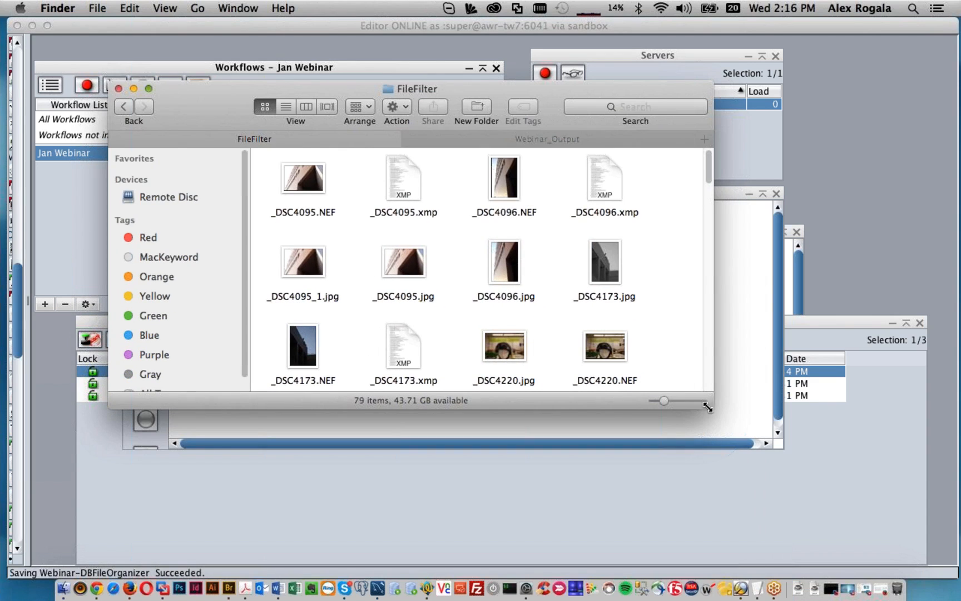
pyautogui.moveTo(706, 405); pyautogui.dragTo(764, 525)
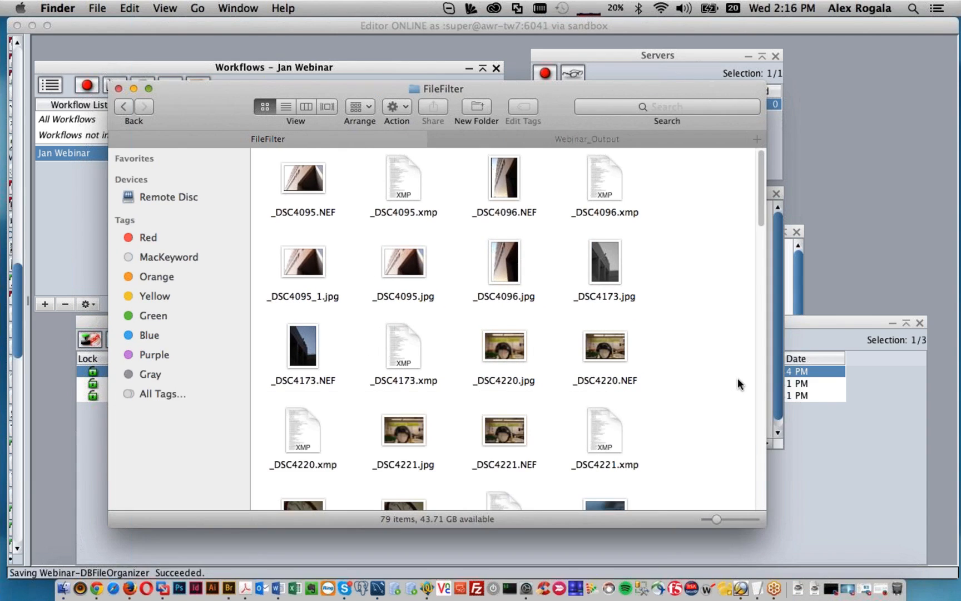
pyautogui.scroll(-8, 699, 393)
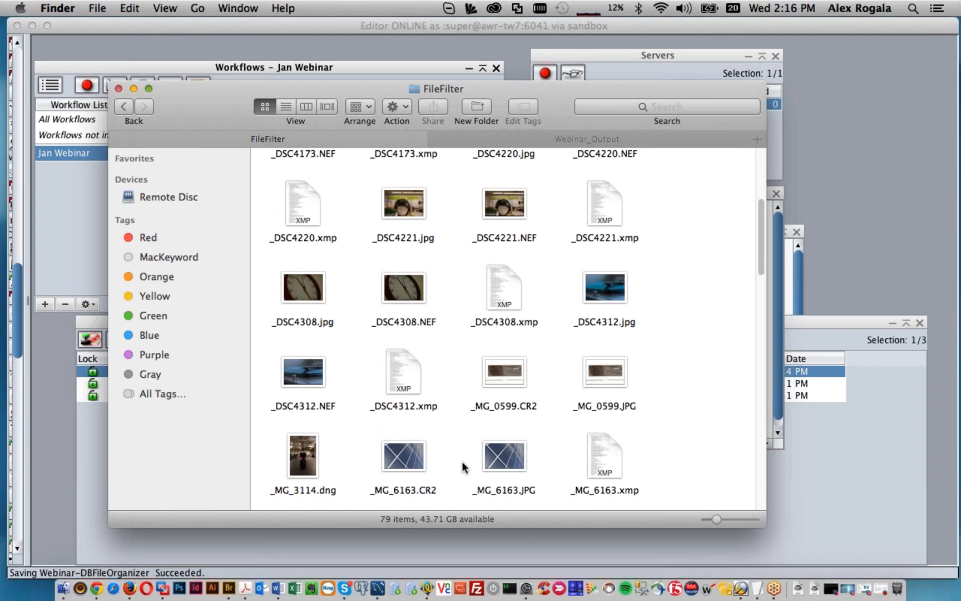
pyautogui.scroll(-15, 477, 455)
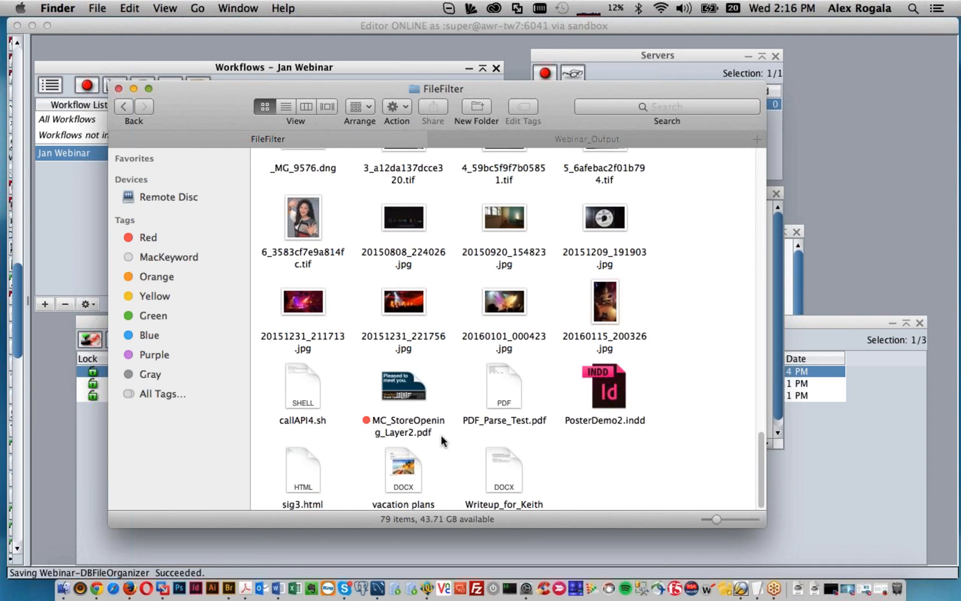
pyautogui.scroll(5, 483, 403)
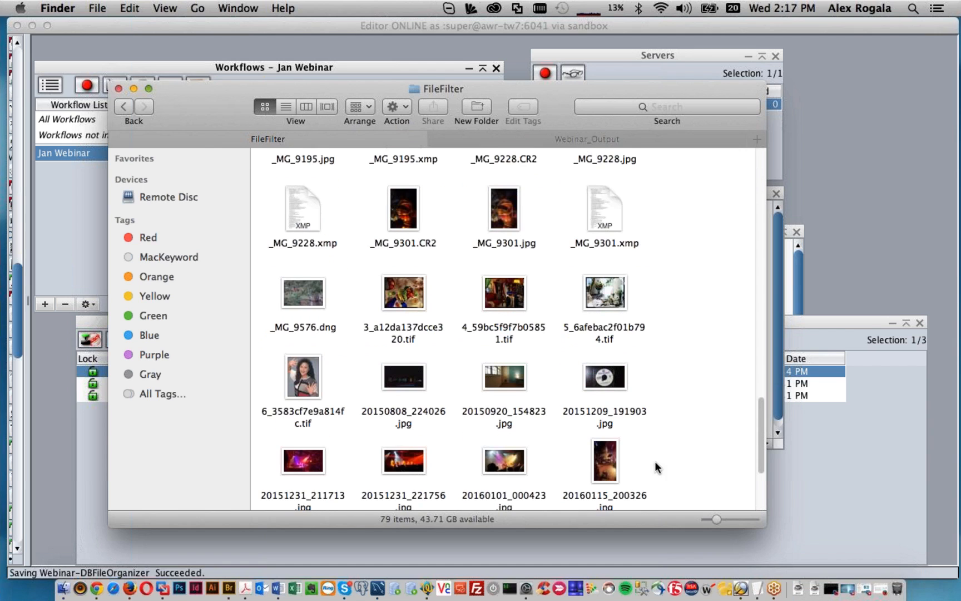
pyautogui.scroll(6, 643, 451)
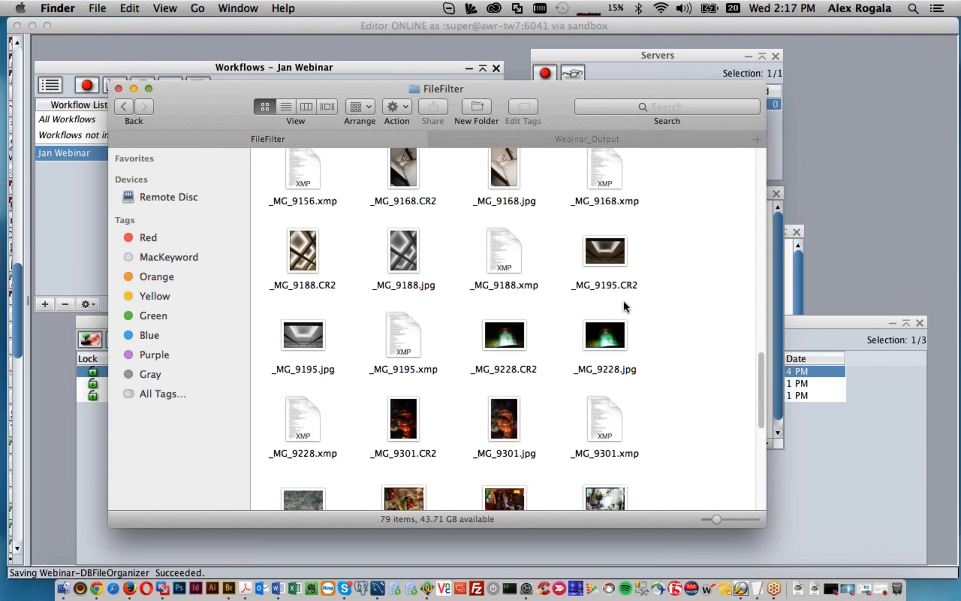
pyautogui.scroll(10, 640, 289)
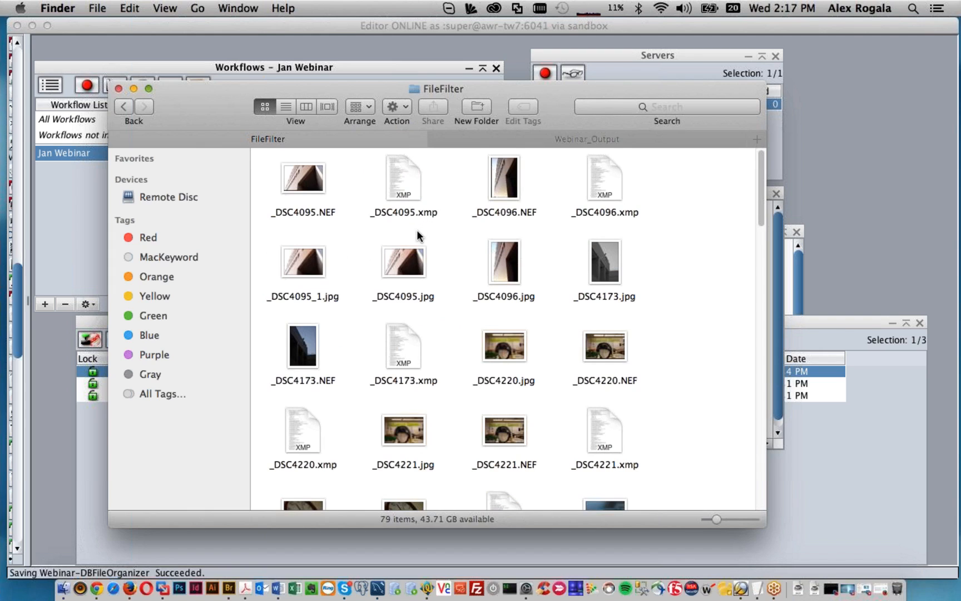
pyautogui.click(317, 217)
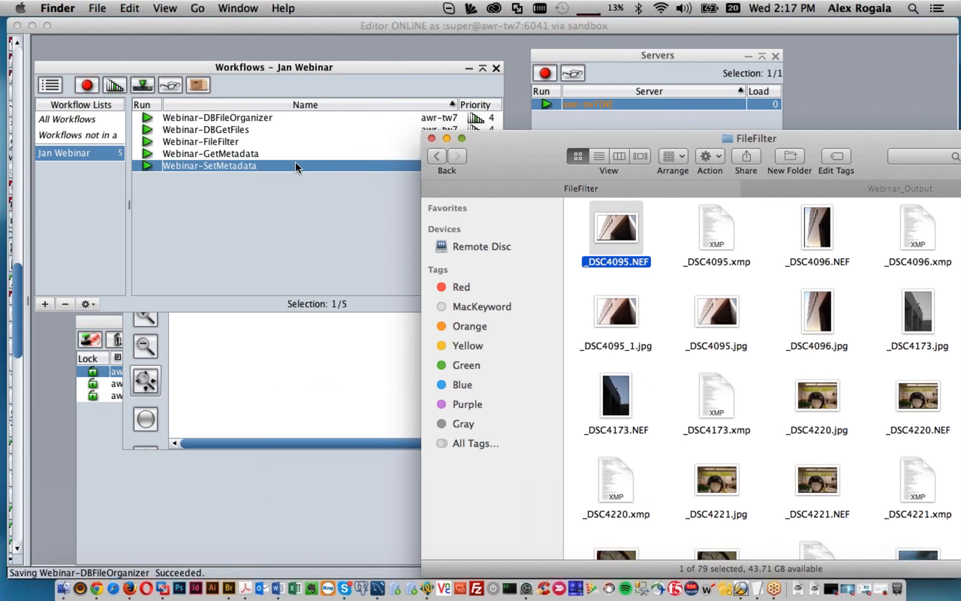
# - Open the Webinar-FileFilter workflow, submit all files from the FileFilter folder to it, and bring the Processes list forward
pyautogui.doubleClick(256, 142)
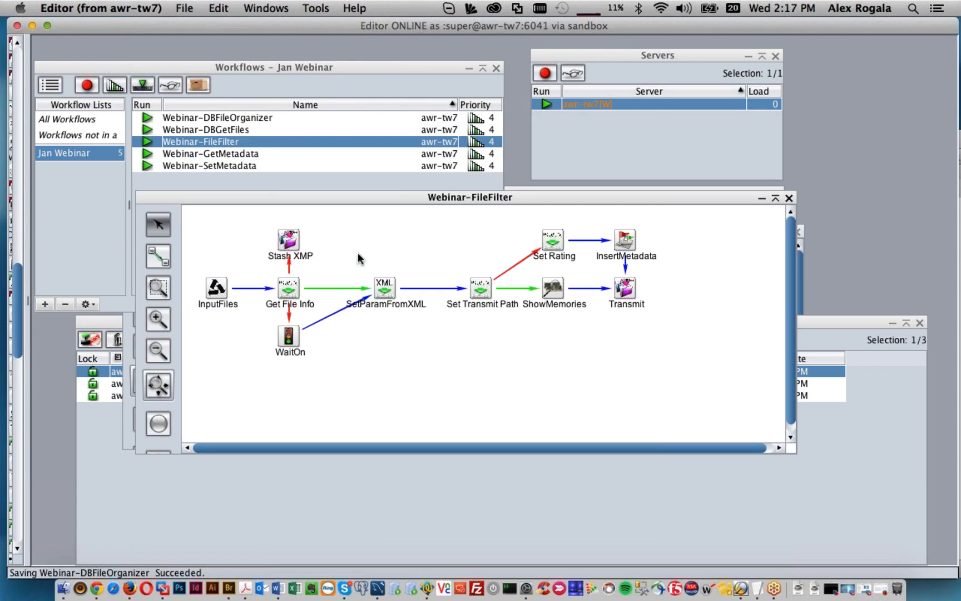
pyautogui.click(64, 593)
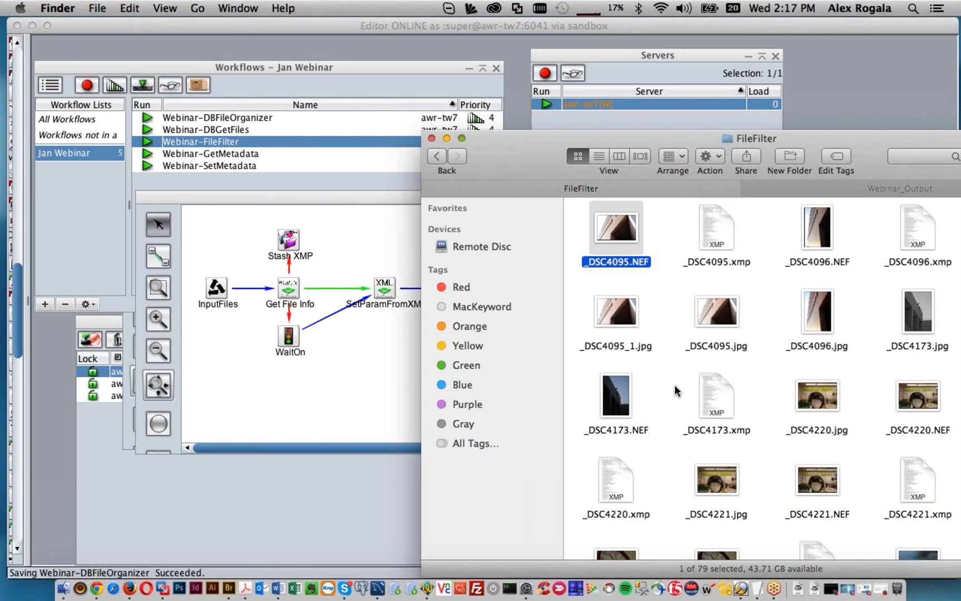
pyautogui.press('super+a')
pyautogui.moveTo(618, 229); pyautogui.dragTo(301, 381)
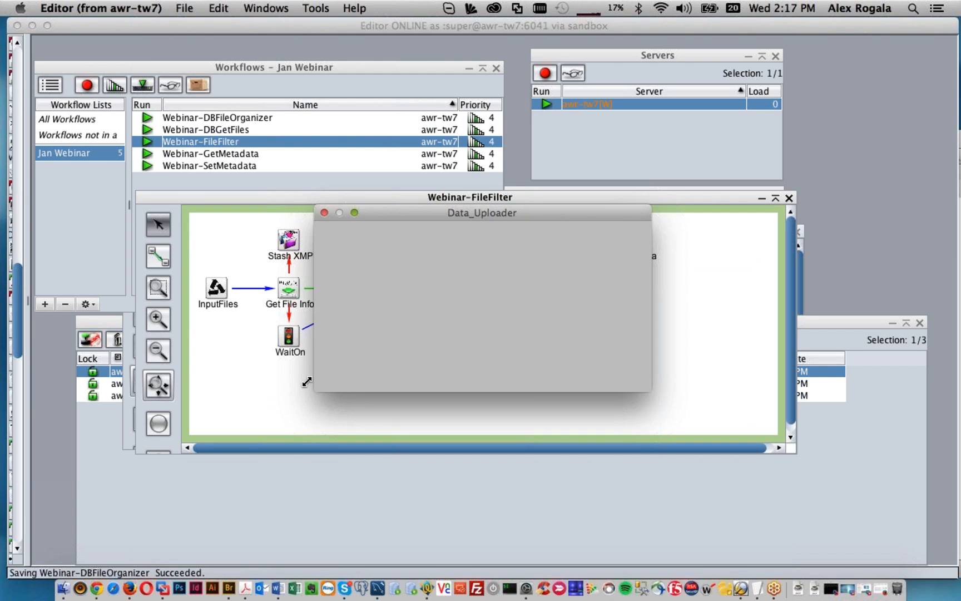
pyautogui.click(515, 322)
pyautogui.moveTo(515, 323)
pyautogui.mouseDown()
pyautogui.moveTo(508, 164)
pyautogui.moveTo(513, 317)
pyautogui.mouseUp()
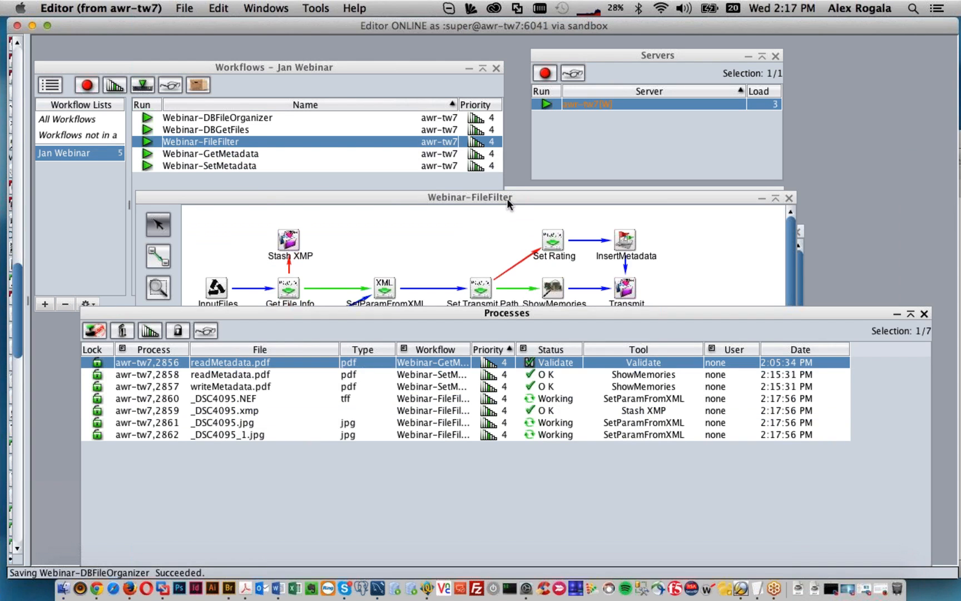
# - Move the Webinar-FileFilter window clear of the Processes list and review the rules of its Get File Info tool
pyautogui.moveTo(504, 197); pyautogui.dragTo(493, 96)
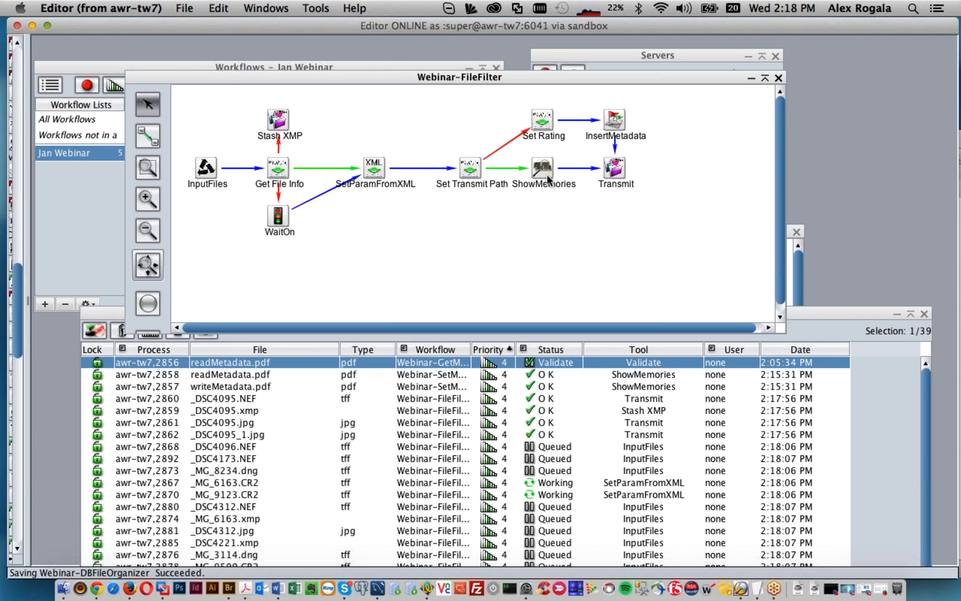
pyautogui.moveTo(553, 175)
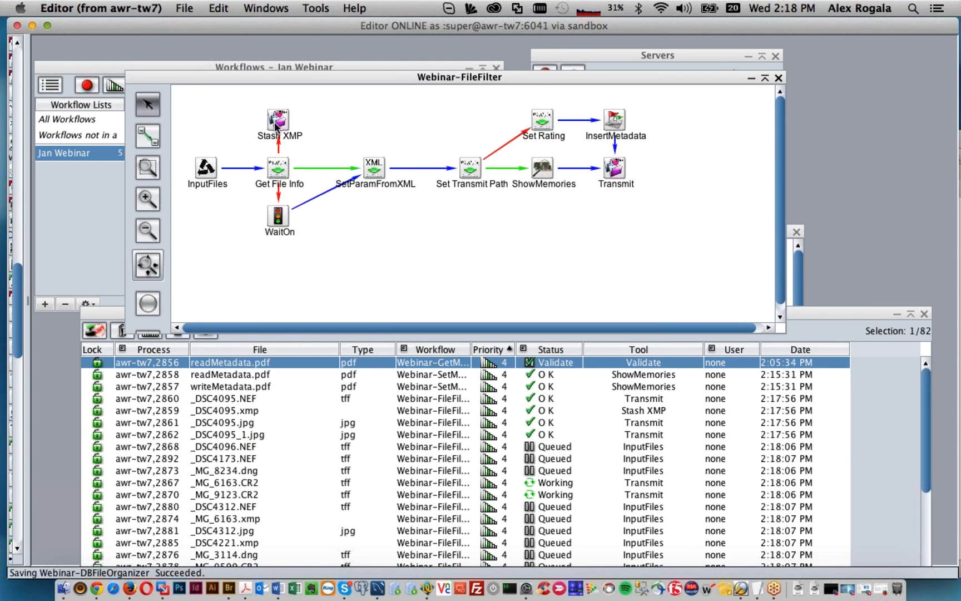
pyautogui.doubleClick(277, 168)
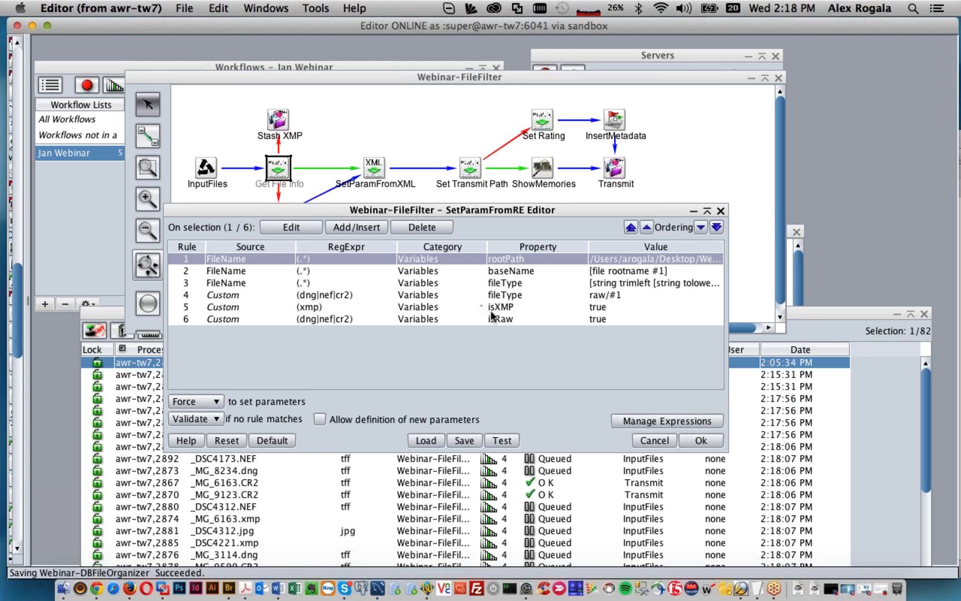
pyautogui.click(654, 440)
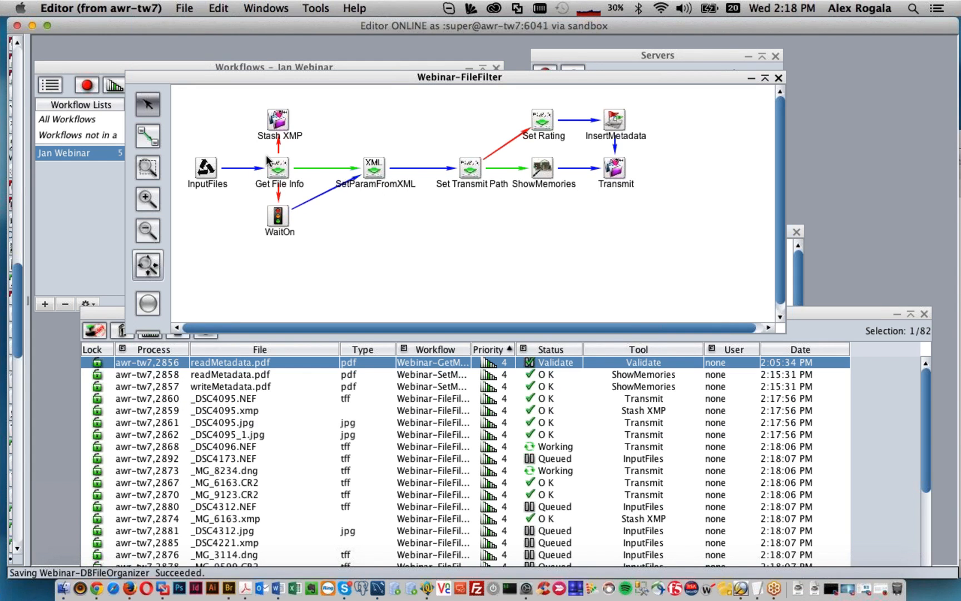
# - Check the settings of the Stash XMP and WaitOn tools in the Webinar-FileFilter workflow
pyautogui.doubleClick(278, 118)
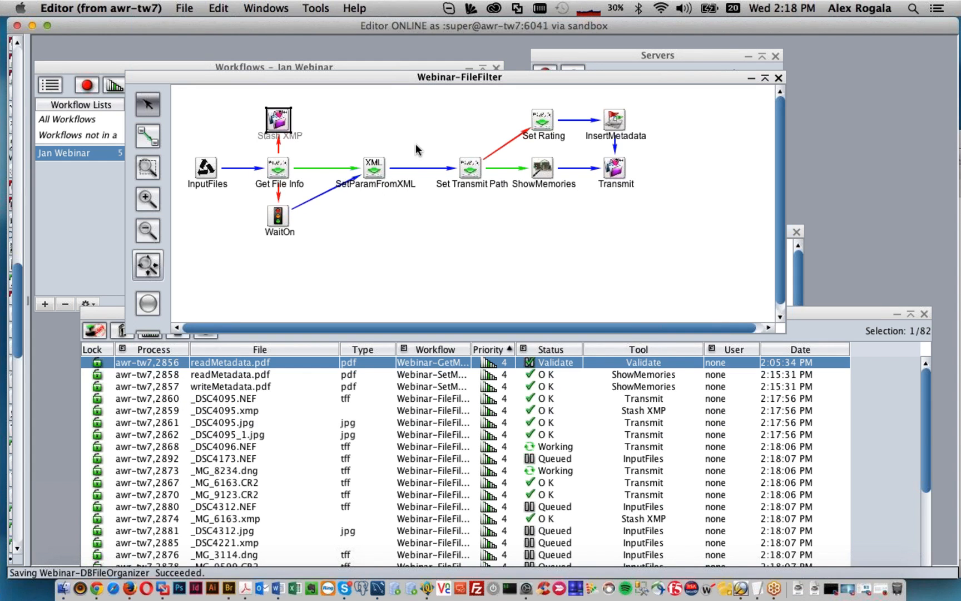
pyautogui.click(638, 411)
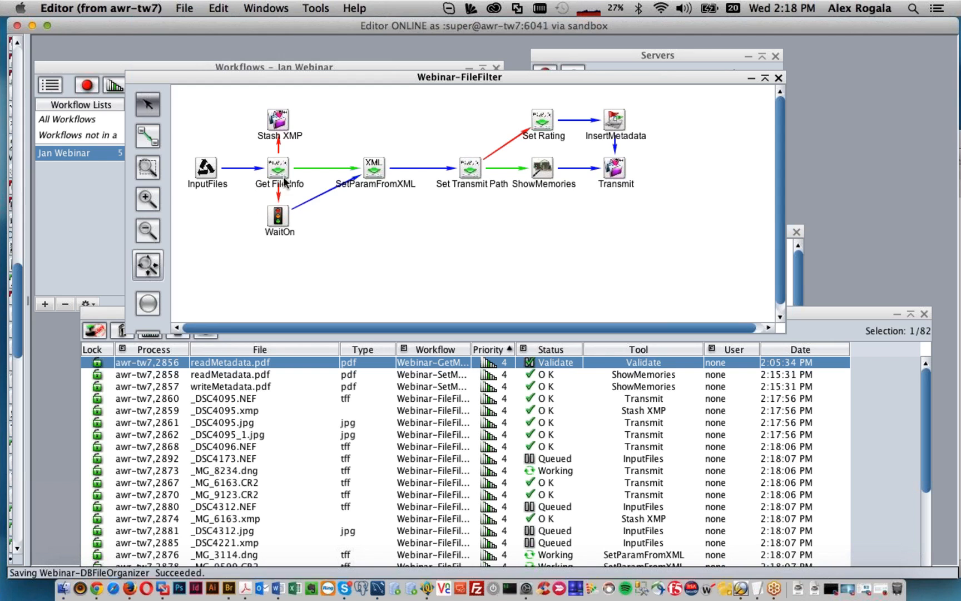
pyautogui.doubleClick(273, 218)
pyautogui.click(852, 455)
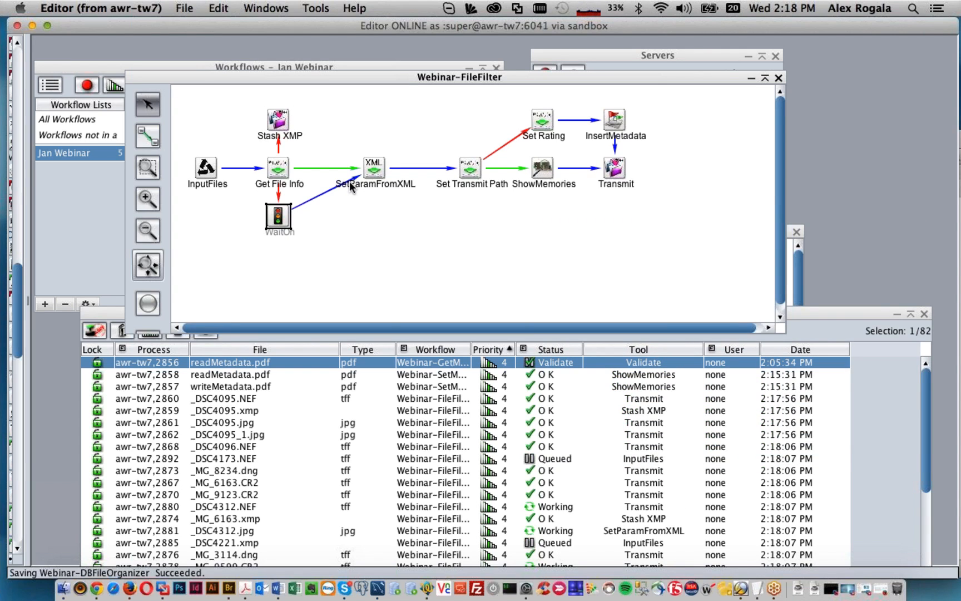
# - Review the SetParamFromXML tool's extraction options, focusing on the XML file location, and leave the editor without saving
pyautogui.click(373, 175)
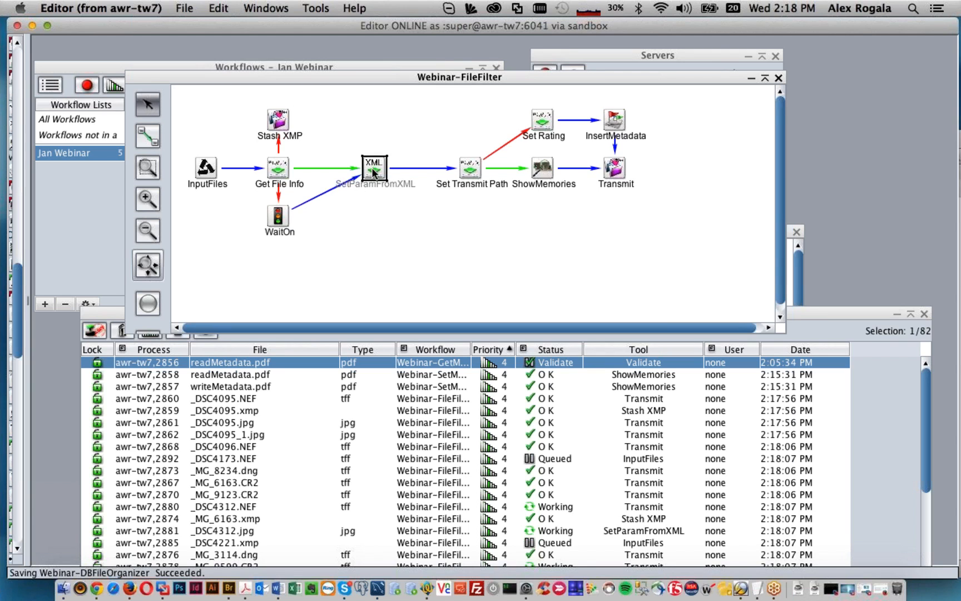
pyautogui.doubleClick(373, 173)
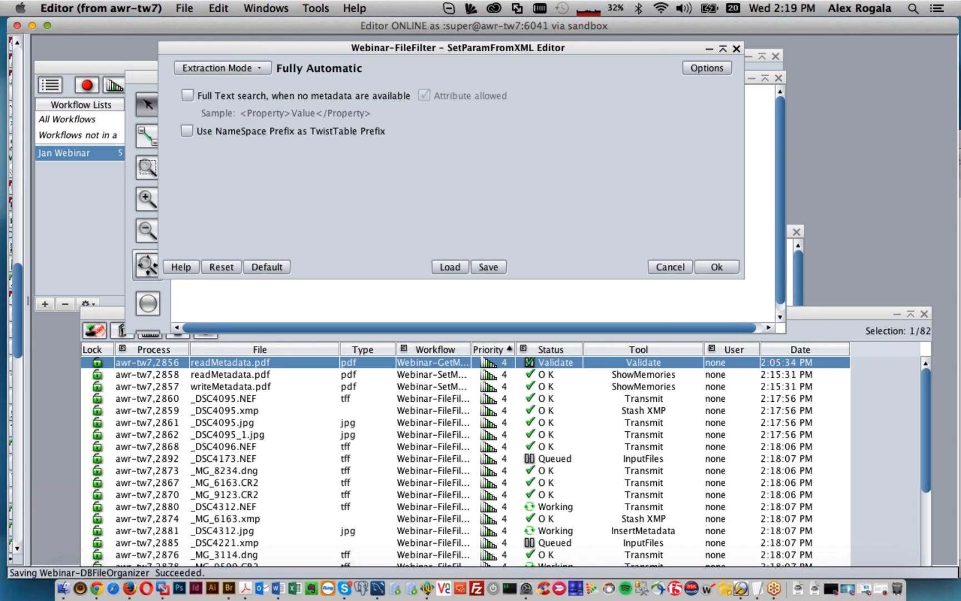
pyautogui.click(709, 68)
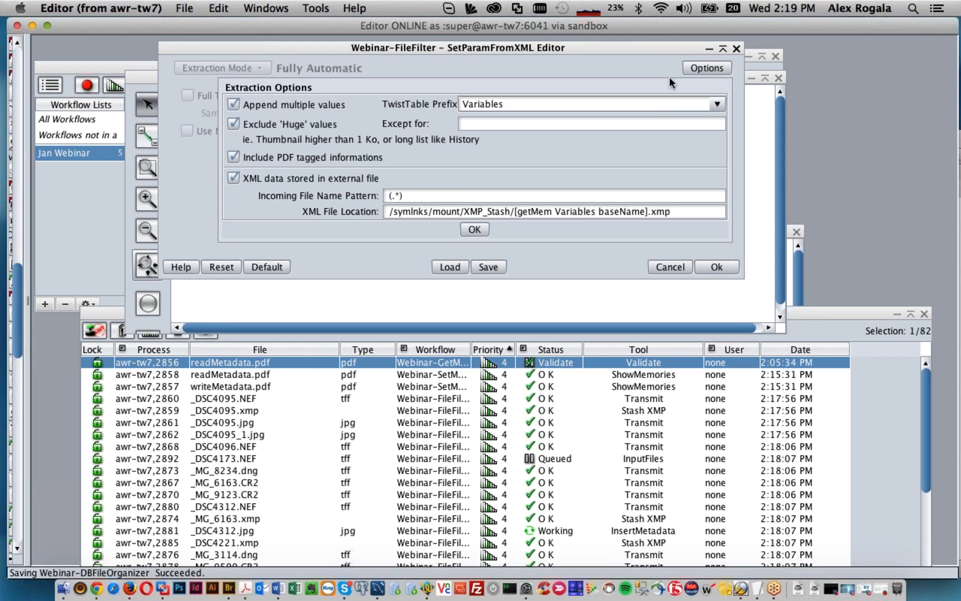
pyautogui.moveTo(689, 214); pyautogui.dragTo(389, 212)
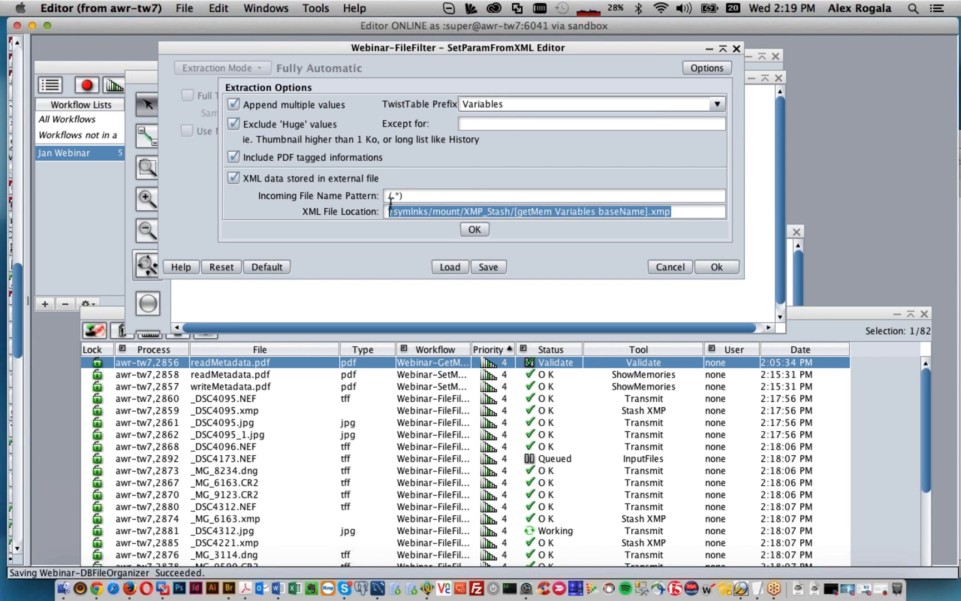
pyautogui.click(651, 262)
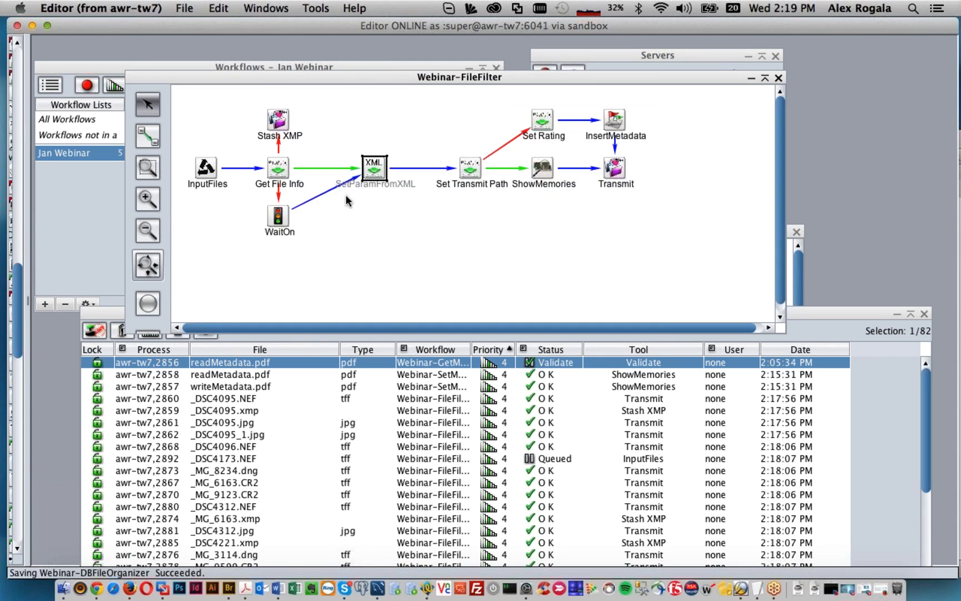
pyautogui.click(344, 194)
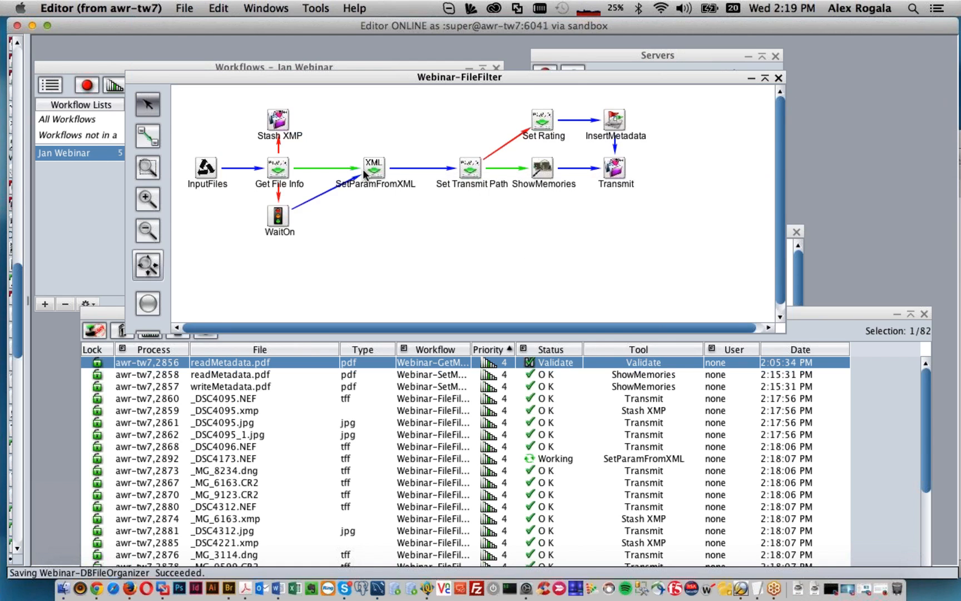
pyautogui.moveTo(376, 174)
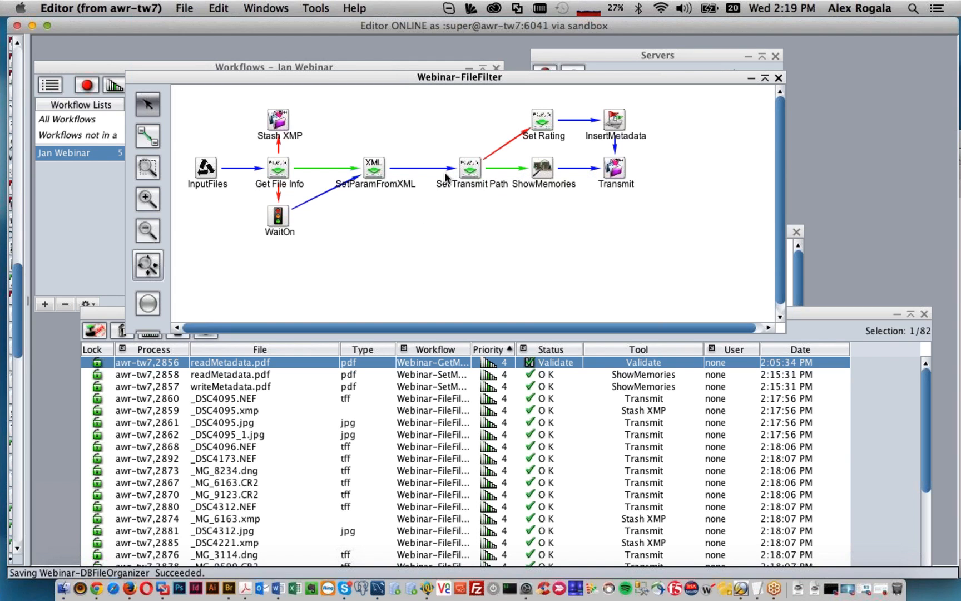
# - Examine how the Set Transmit Path tool's transmitPath rule is built, and leave the editor without saving
pyautogui.click(466, 165)
pyautogui.doubleClick(465, 161)
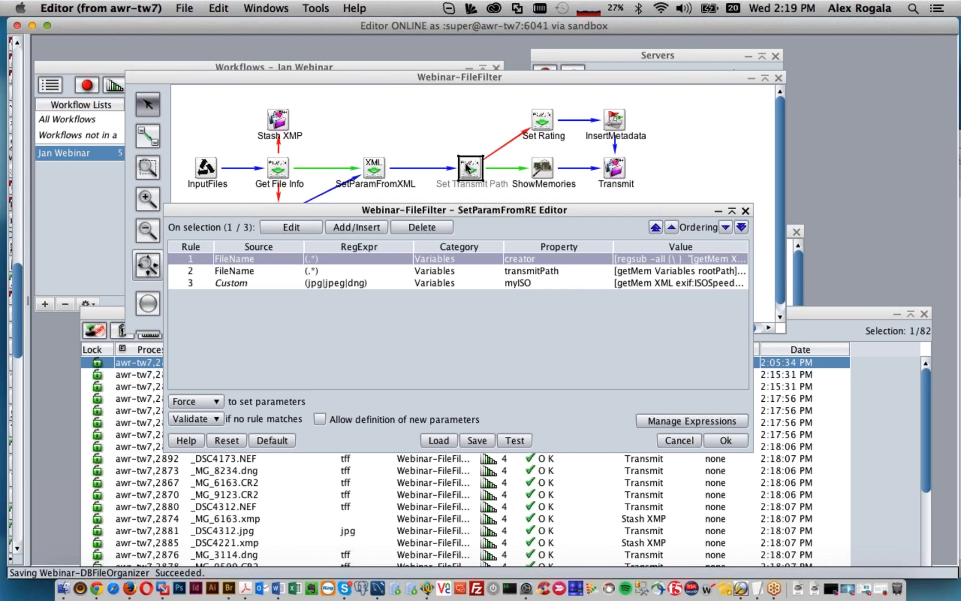
pyautogui.doubleClick(569, 266)
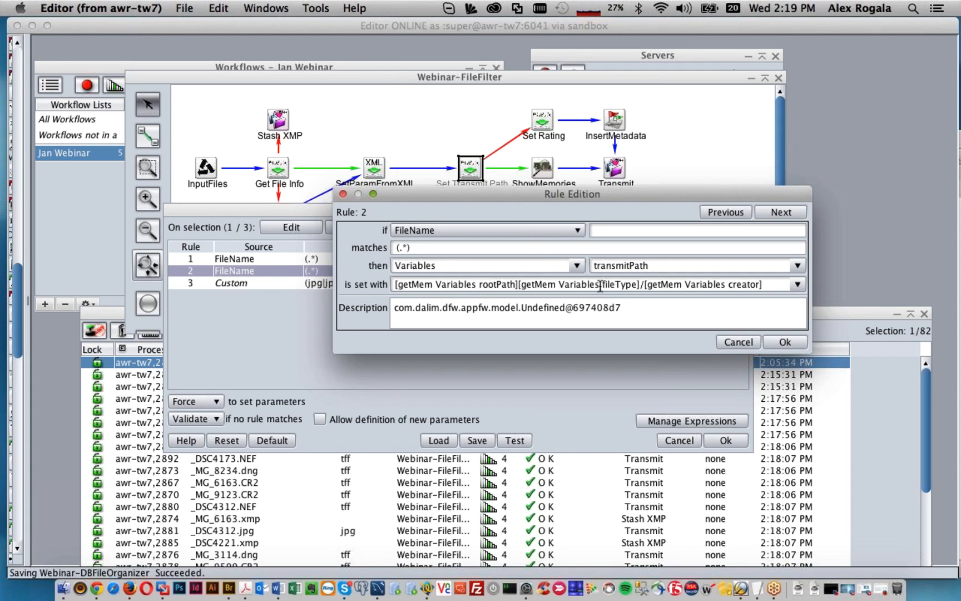
pyautogui.click(737, 340)
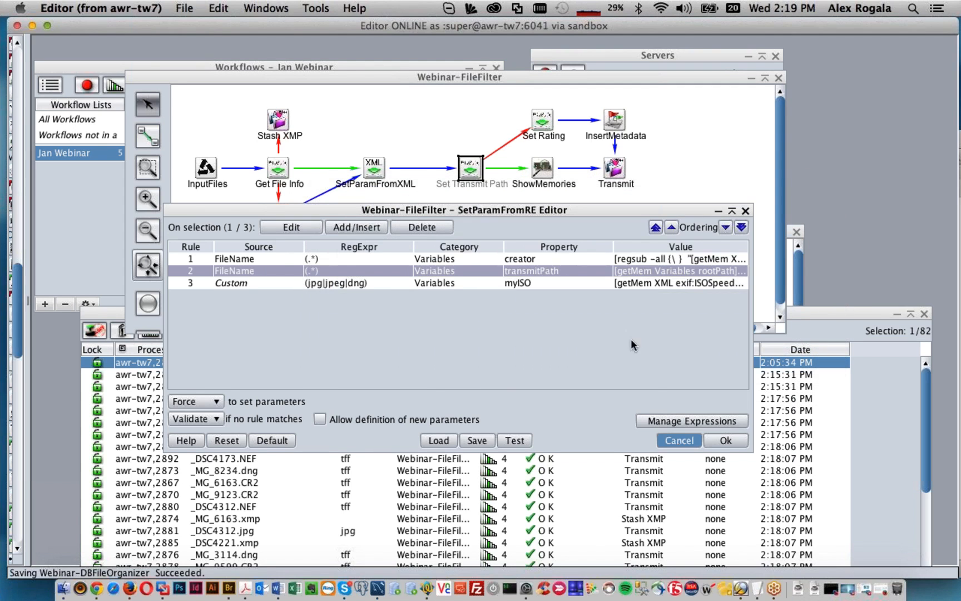
pyautogui.click(678, 441)
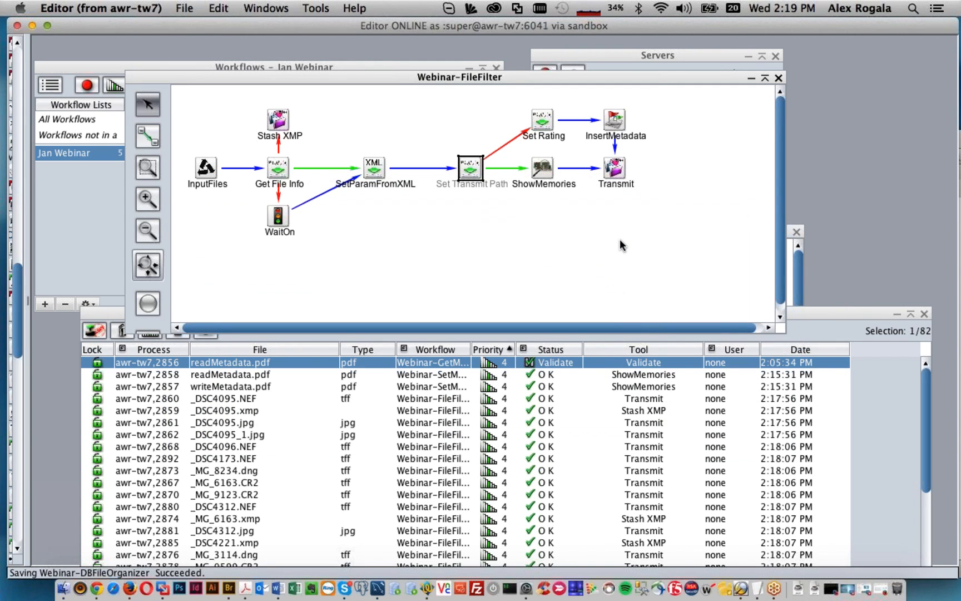
pyautogui.scroll(-1, 568, 176)
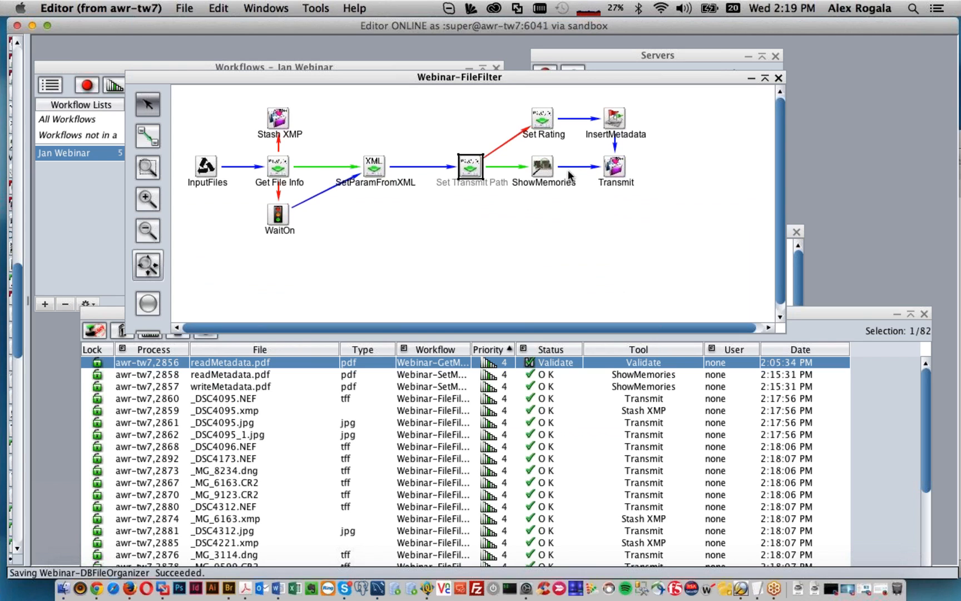
# - Step through the three myRating rules of the Set Rating tool and their conditions, then close them without changes
pyautogui.moveTo(475, 170)
pyautogui.doubleClick(539, 118)
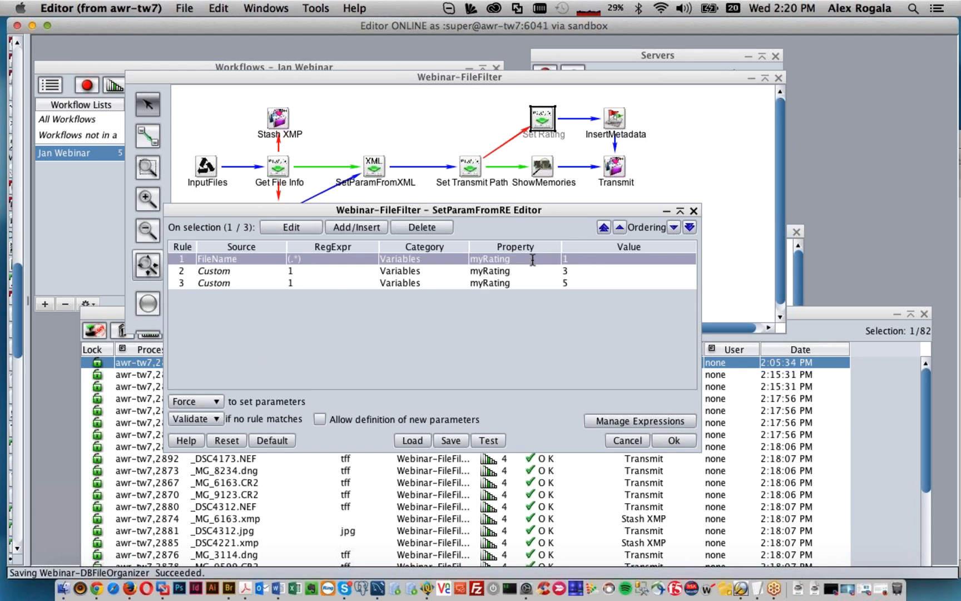
pyautogui.doubleClick(532, 260)
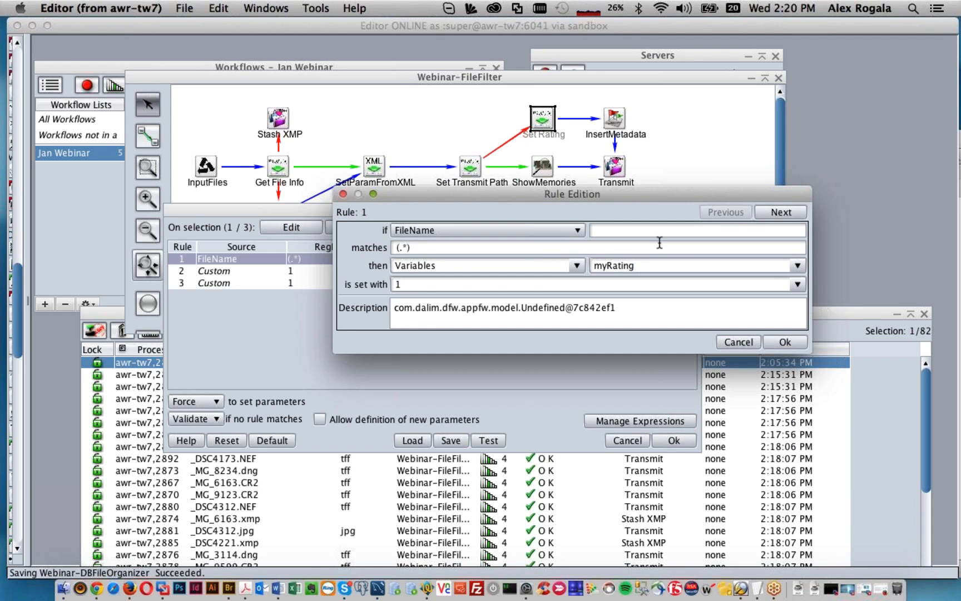
pyautogui.moveTo(589, 208); pyautogui.dragTo(565, 283)
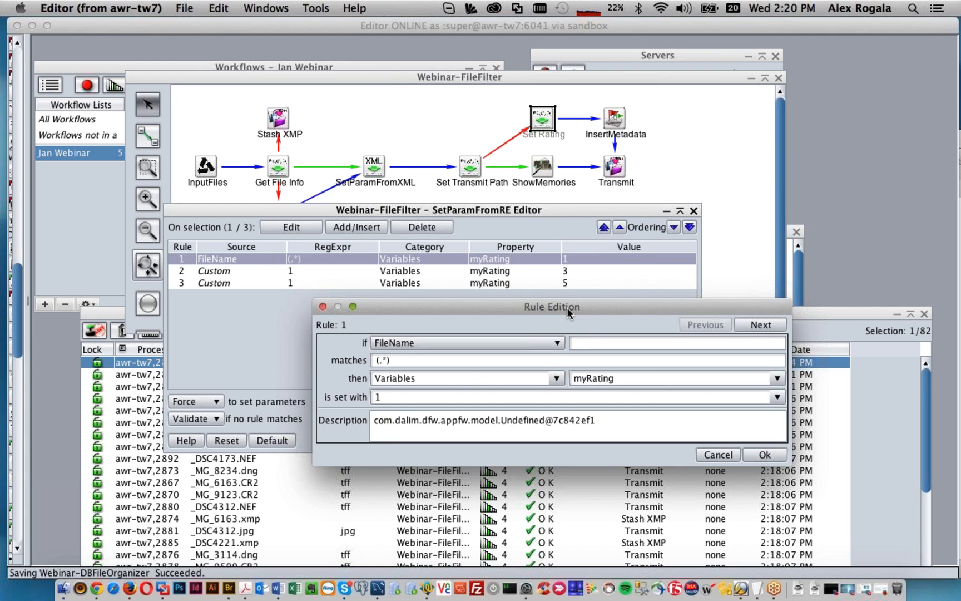
pyautogui.click(777, 328)
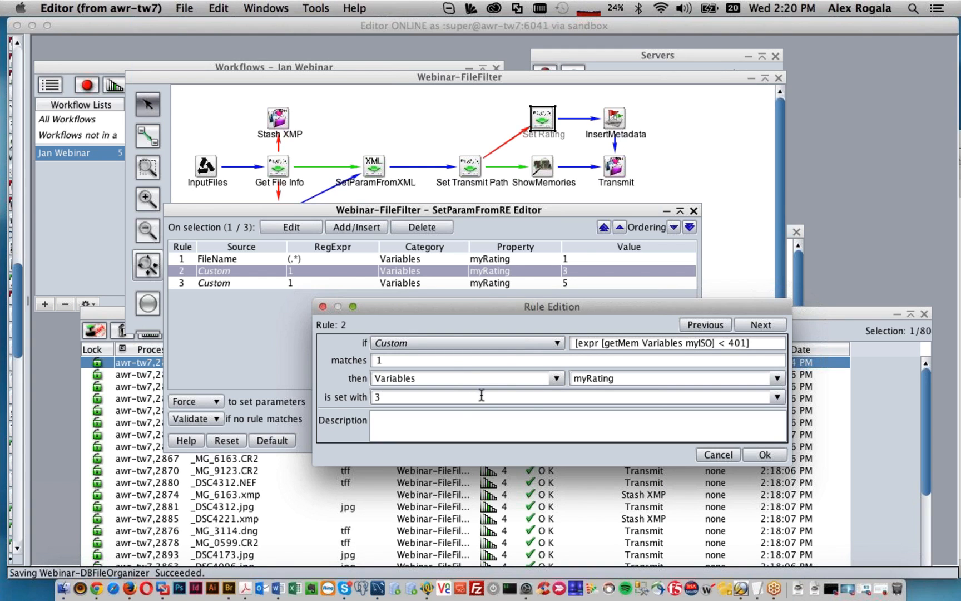
pyautogui.click(743, 324)
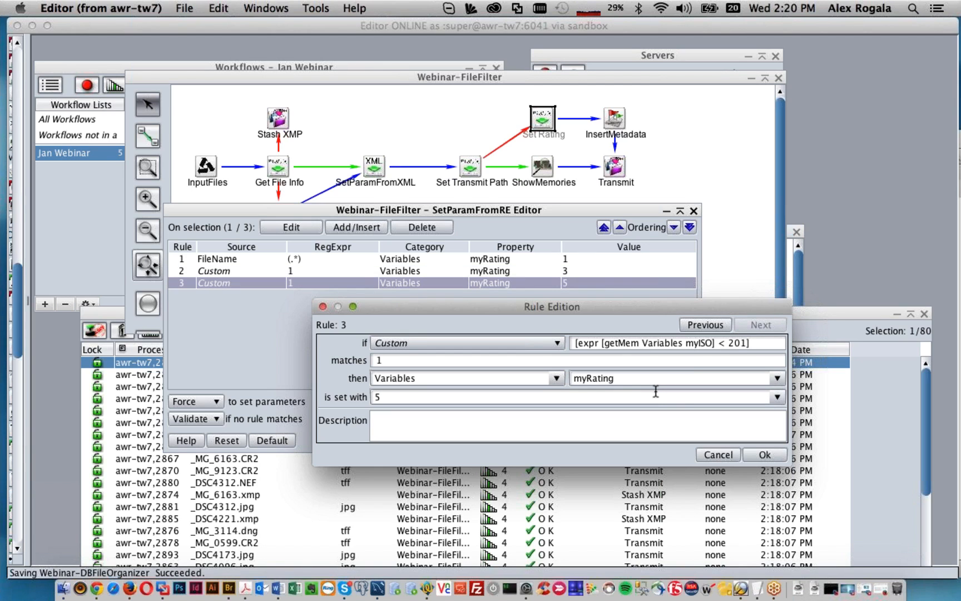
pyautogui.click(716, 455)
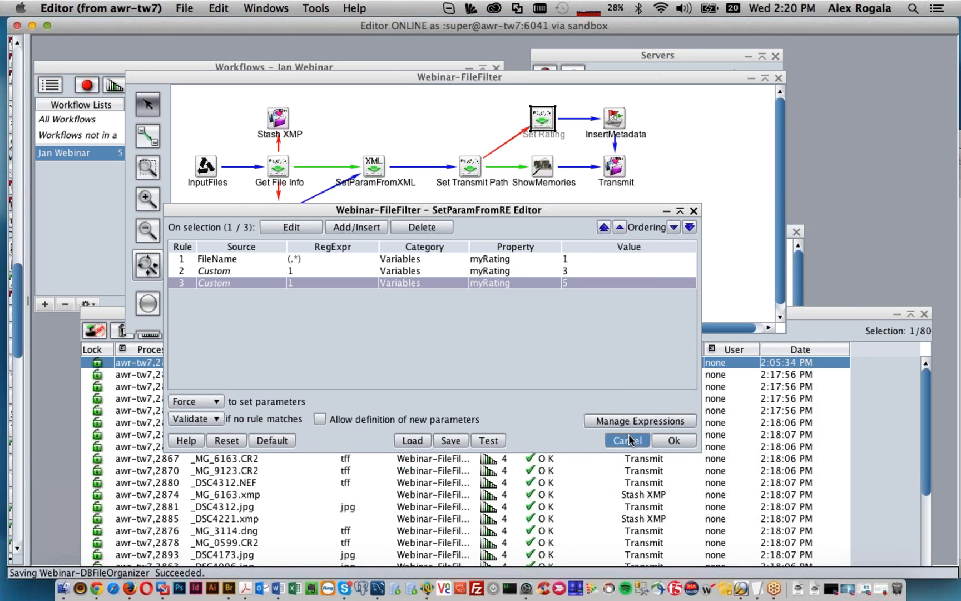
pyautogui.click(628, 440)
# - Look through the FileFilter jobs in the Processes list, then switch to Finder and bring up the Webinar_Output folder
pyautogui.moveTo(798, 312); pyautogui.dragTo(793, 142)
pyautogui.scroll(-15, 713, 236)
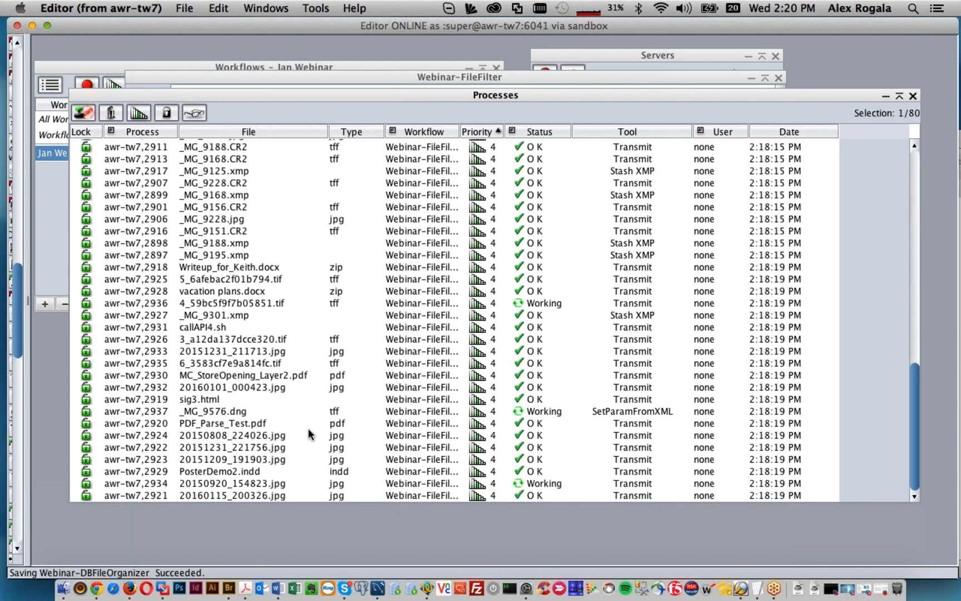
pyautogui.click(64, 586)
pyautogui.click(883, 201)
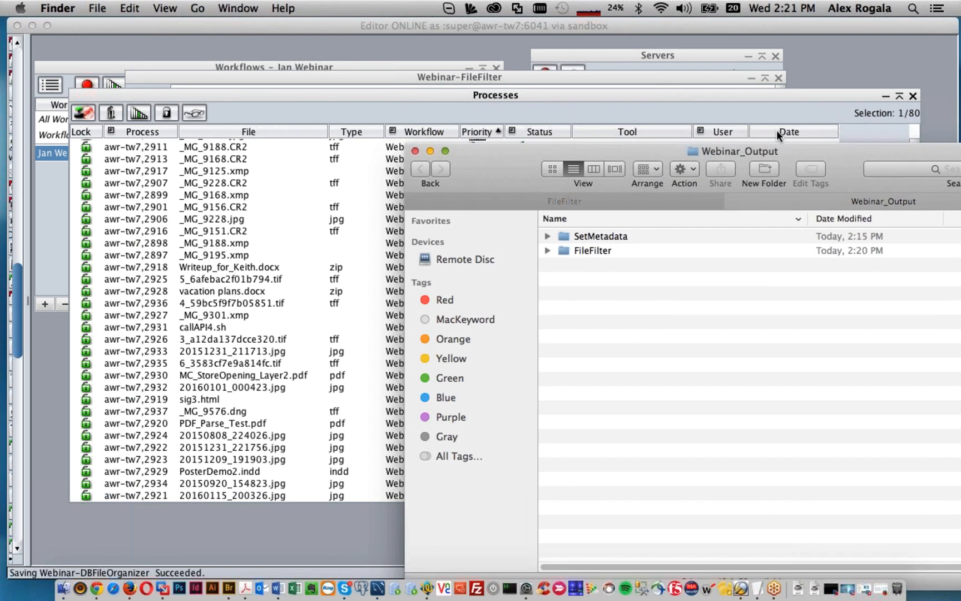
pyautogui.moveTo(777, 131); pyautogui.dragTo(627, 81)
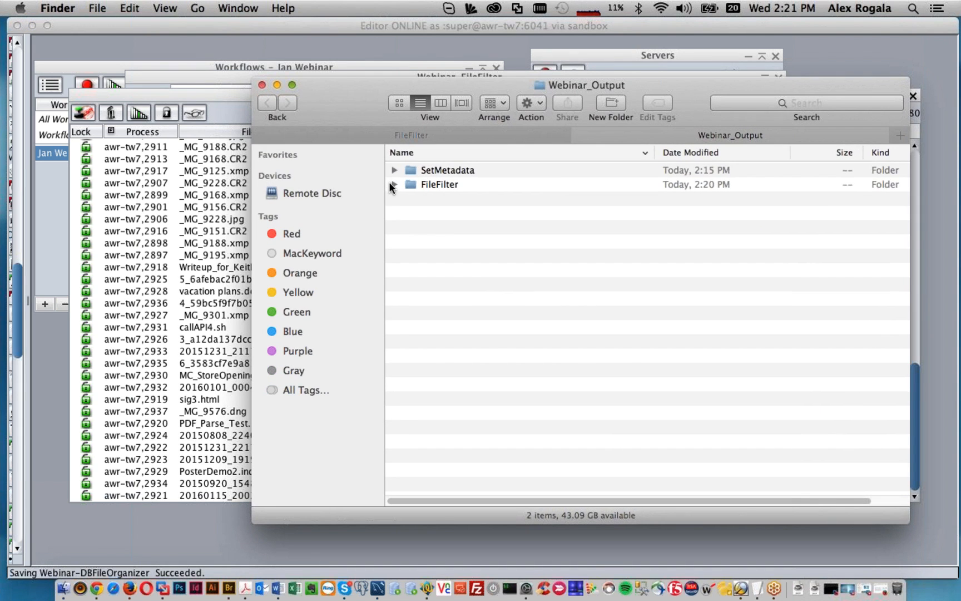
# - Expand the FileFilter output folder and inspect its sh, html, pdf, jpg and raw subfolders, including the creator's folder inside pdf
pyautogui.click(393, 184)
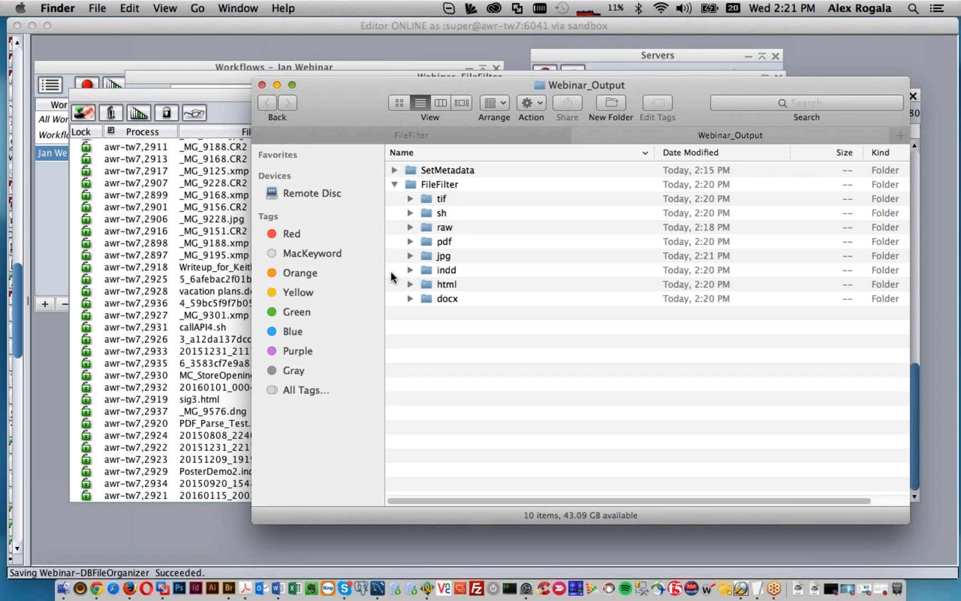
pyautogui.click(411, 214)
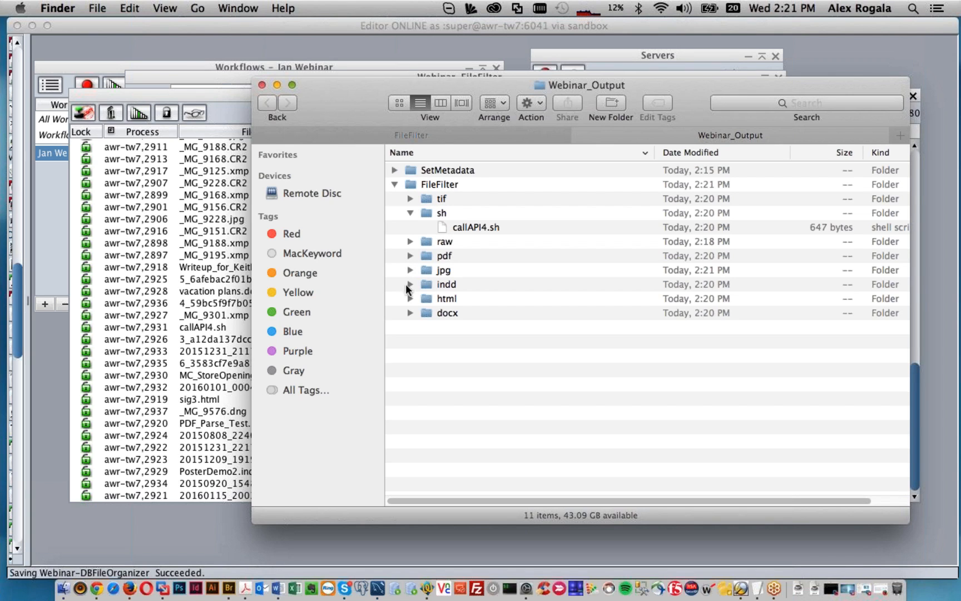
pyautogui.click(411, 299)
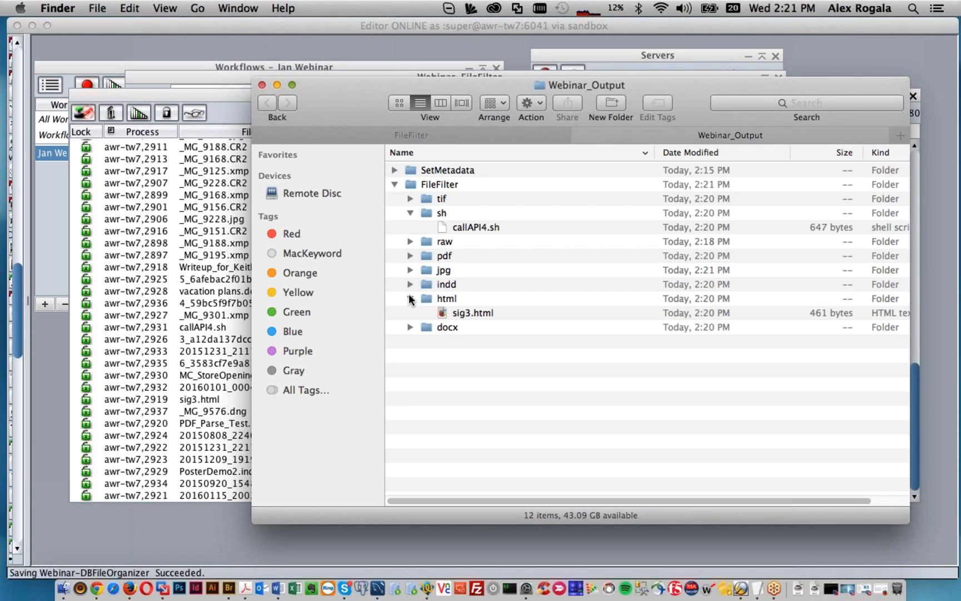
pyautogui.click(410, 256)
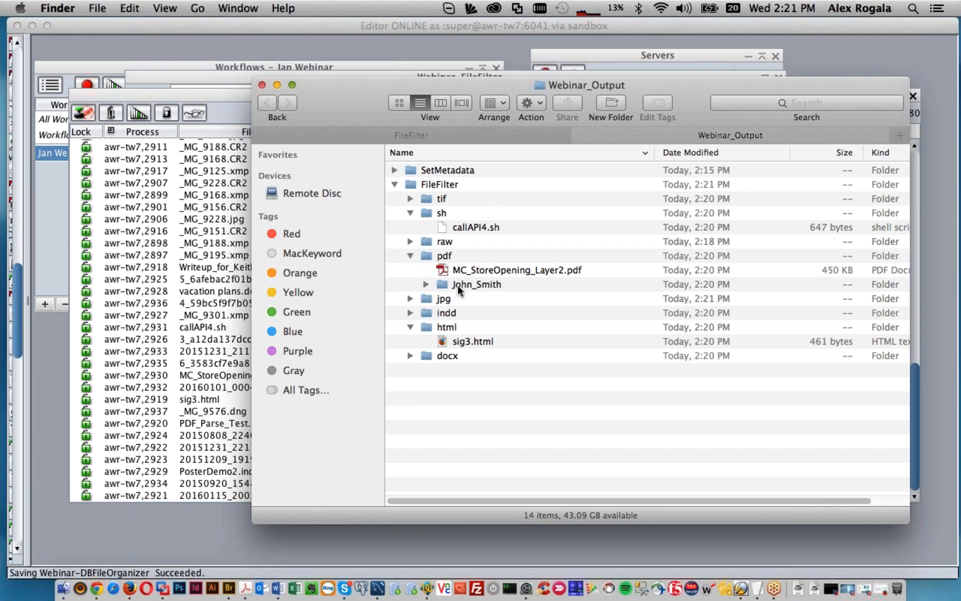
pyautogui.click(426, 285)
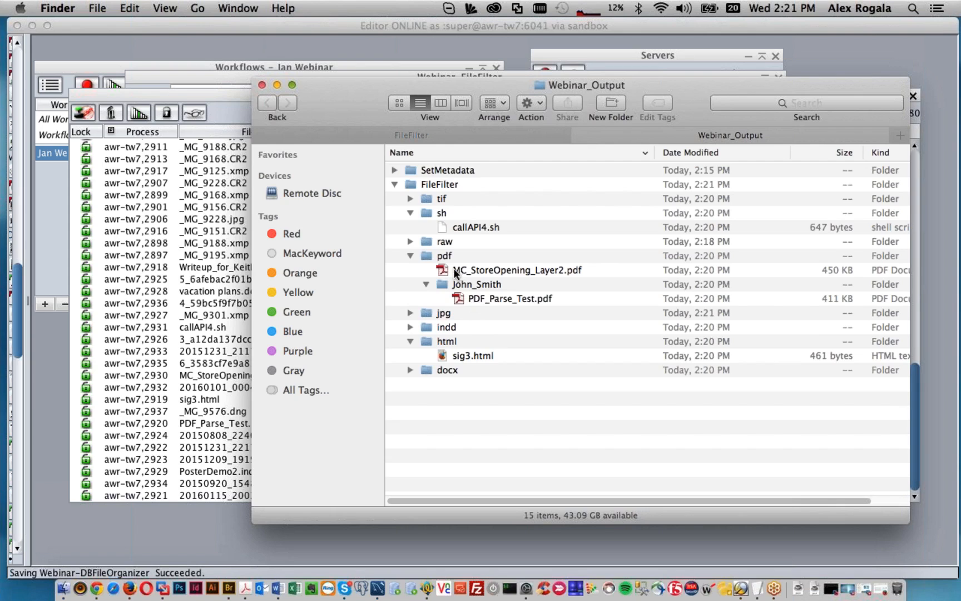
pyautogui.click(410, 313)
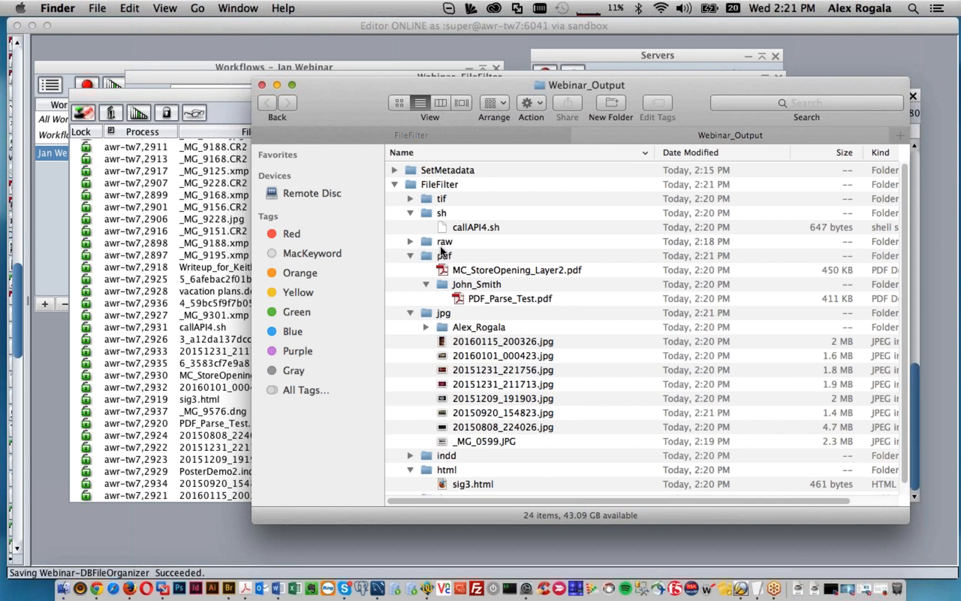
pyautogui.click(410, 243)
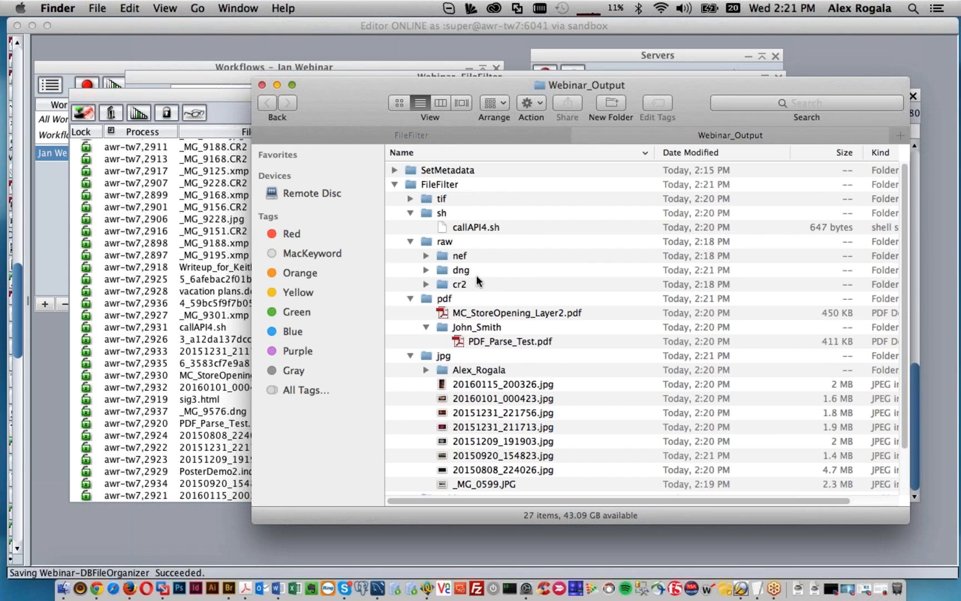
# - Expand the nef and dng subfolders of the raw output folder and inspect how their files are sorted
pyautogui.click(426, 255)
pyautogui.click(427, 256)
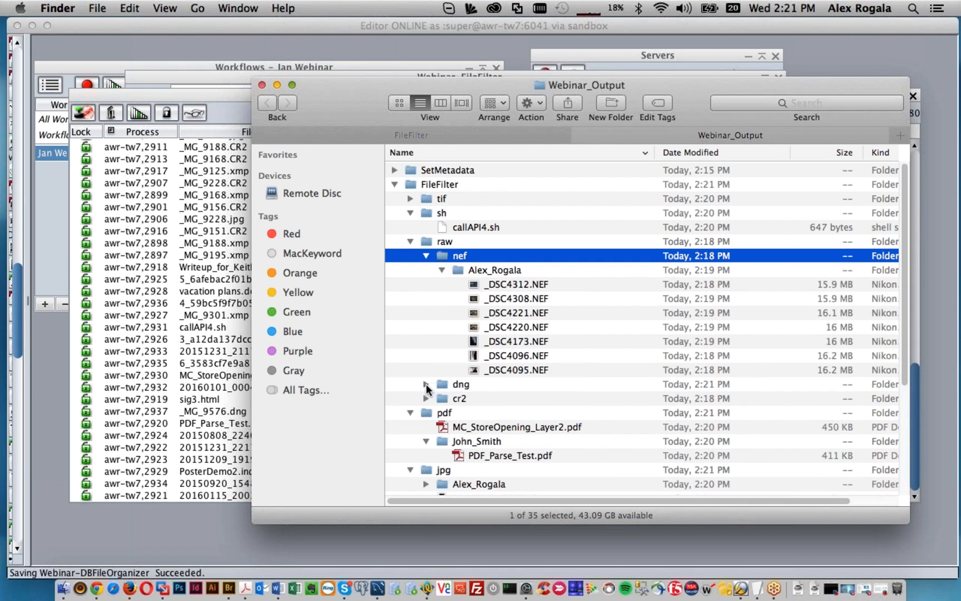
pyautogui.click(427, 385)
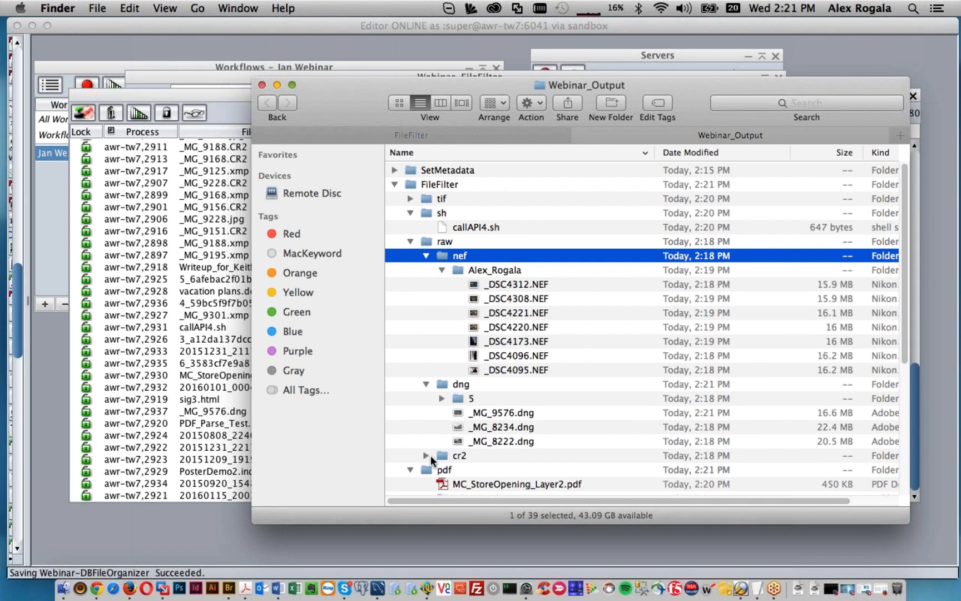
pyautogui.click(433, 458)
# - Switch to Adobe Bridge and browse through Webinar_Output and FileFilter to the jpg folder
pyautogui.click(230, 590)
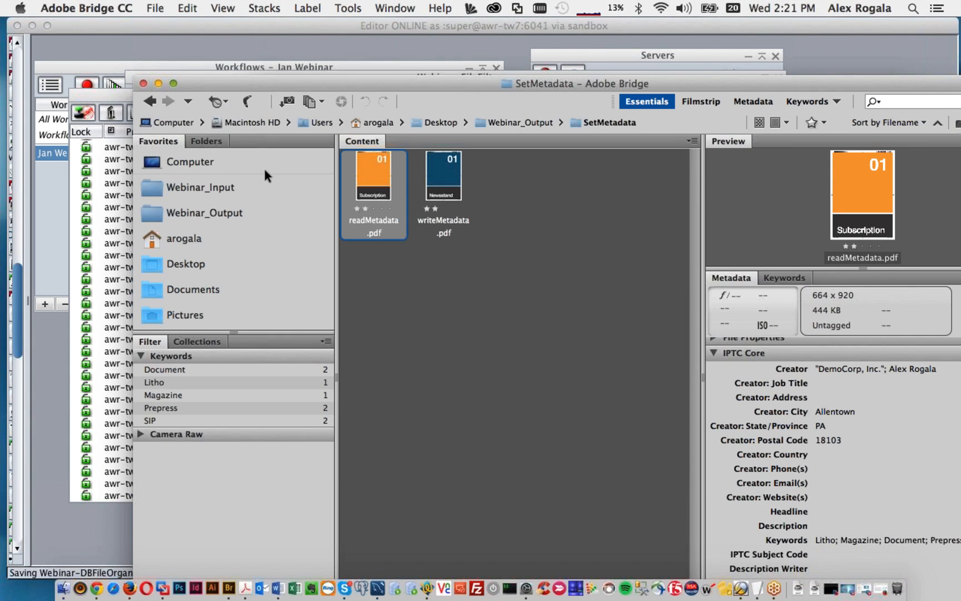
pyautogui.click(295, 189)
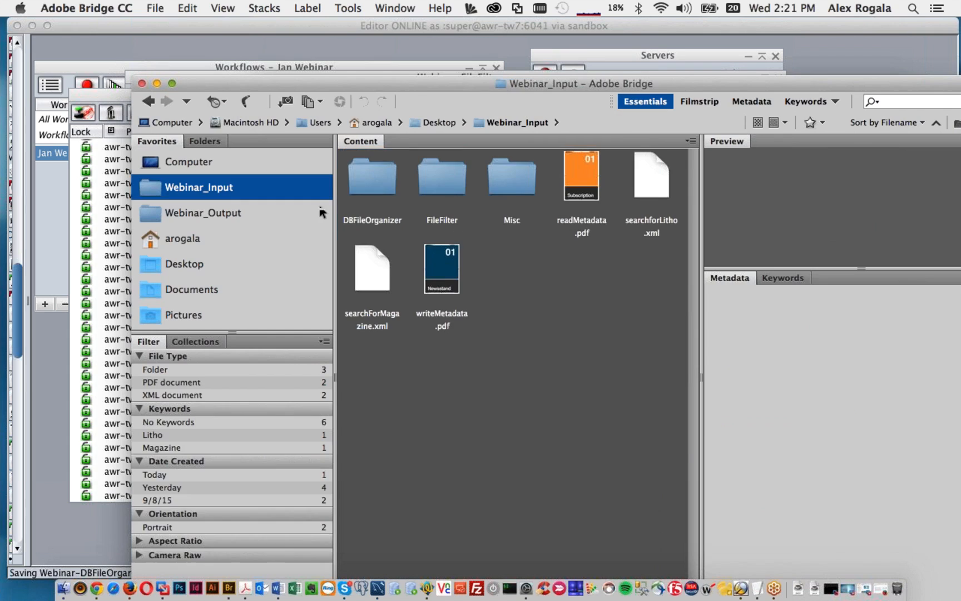
pyautogui.click(437, 171)
pyautogui.click(209, 208)
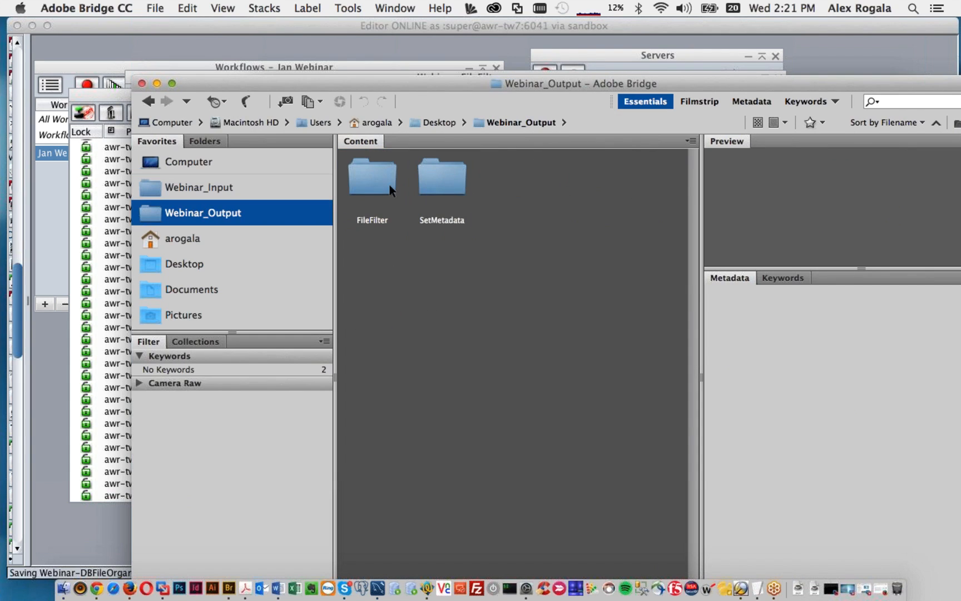
pyautogui.doubleClick(390, 185)
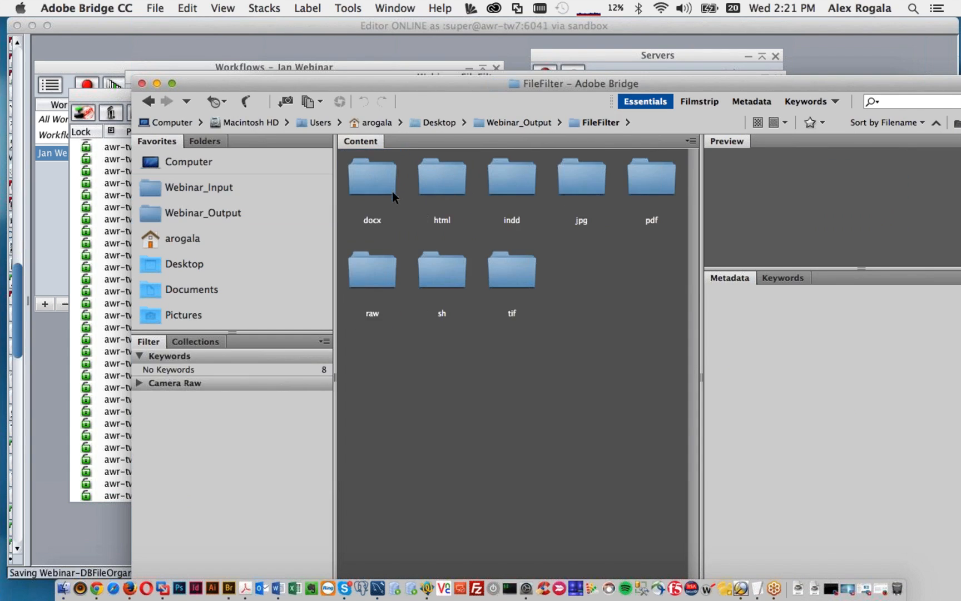
pyautogui.doubleClick(604, 181)
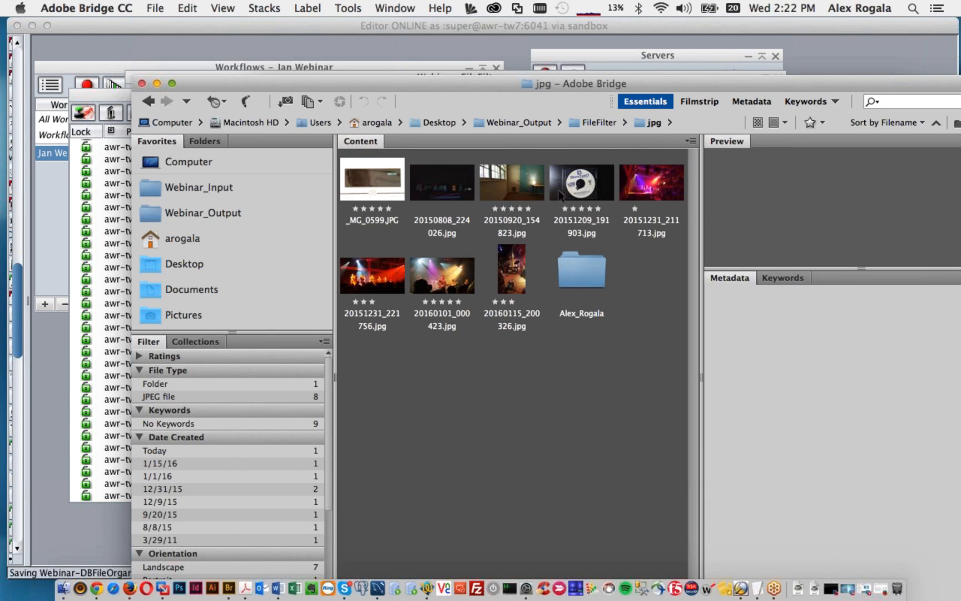
# - Compare the star ratings and ISO metadata of 20151209_191903.jpg, 20160115_200326.jpg and 20151231_211713.jpg
pyautogui.moveTo(625, 86); pyautogui.dragTo(524, 57)
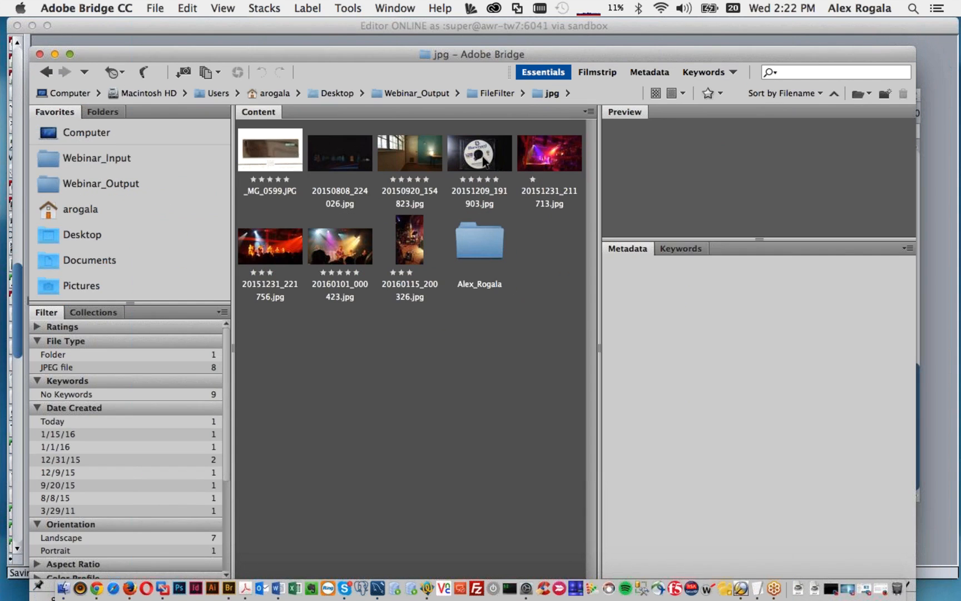
pyautogui.click(482, 159)
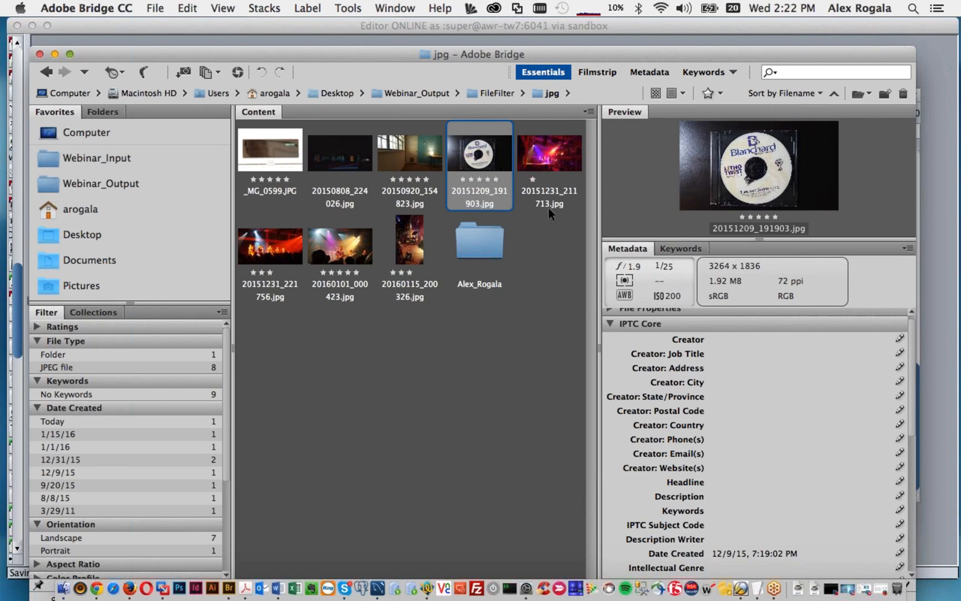
pyautogui.click(429, 245)
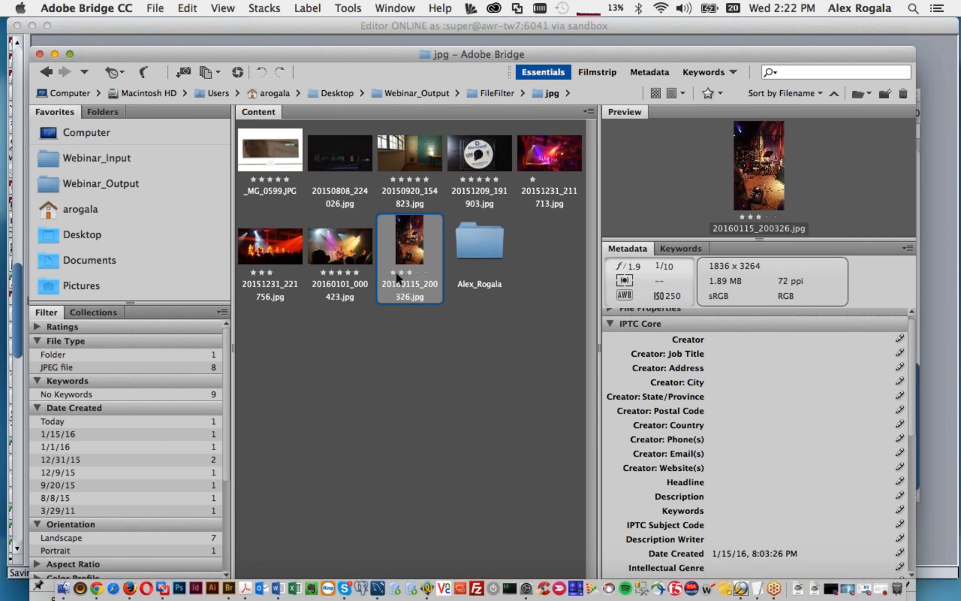
pyautogui.click(544, 163)
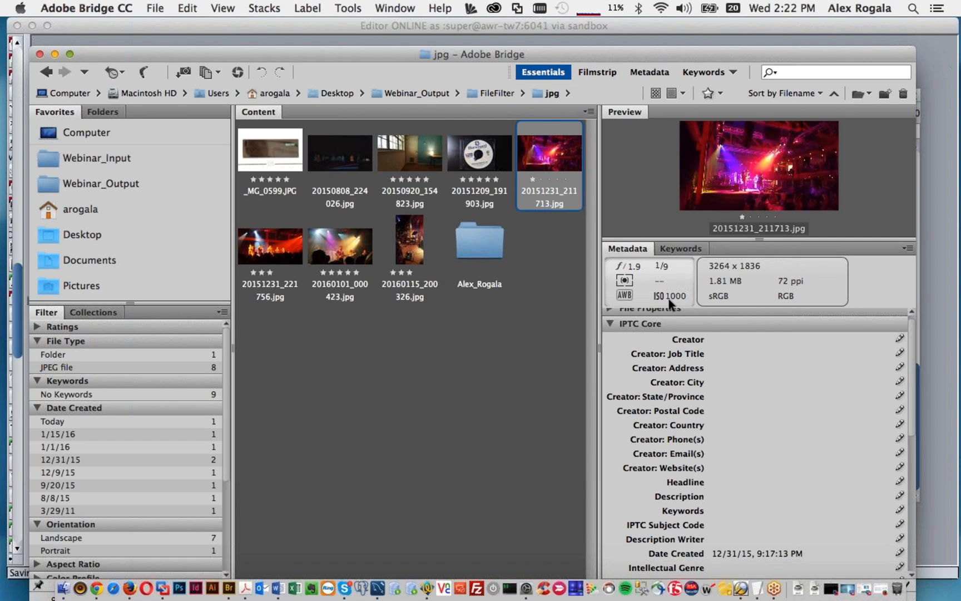
pyautogui.click(558, 363)
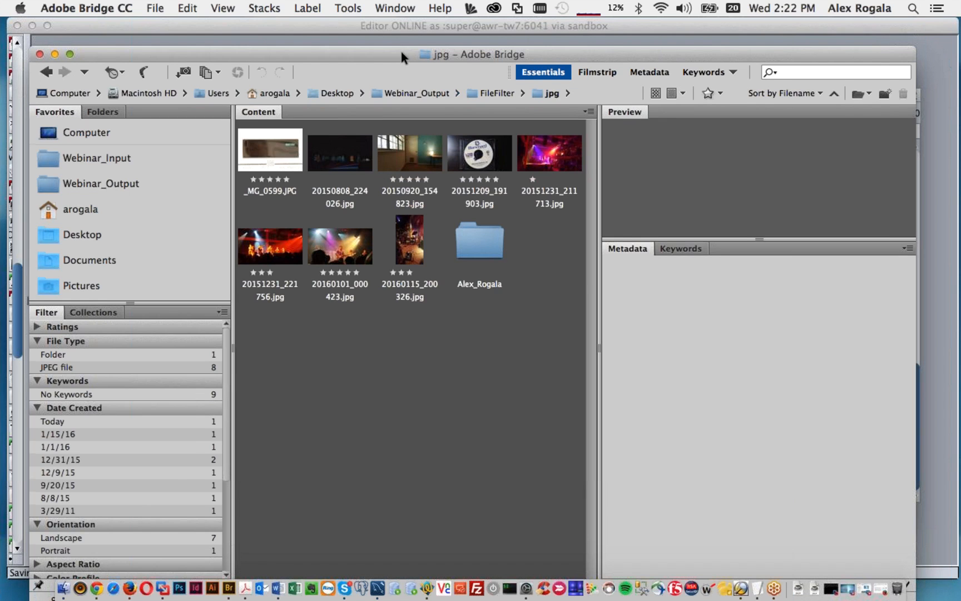
# - Move Bridge aside, close the Finder, Processes and old workflow windows, and open the Webinar-DBFileOrganizer workflow
pyautogui.moveTo(400, 49); pyautogui.dragTo(951, 279)
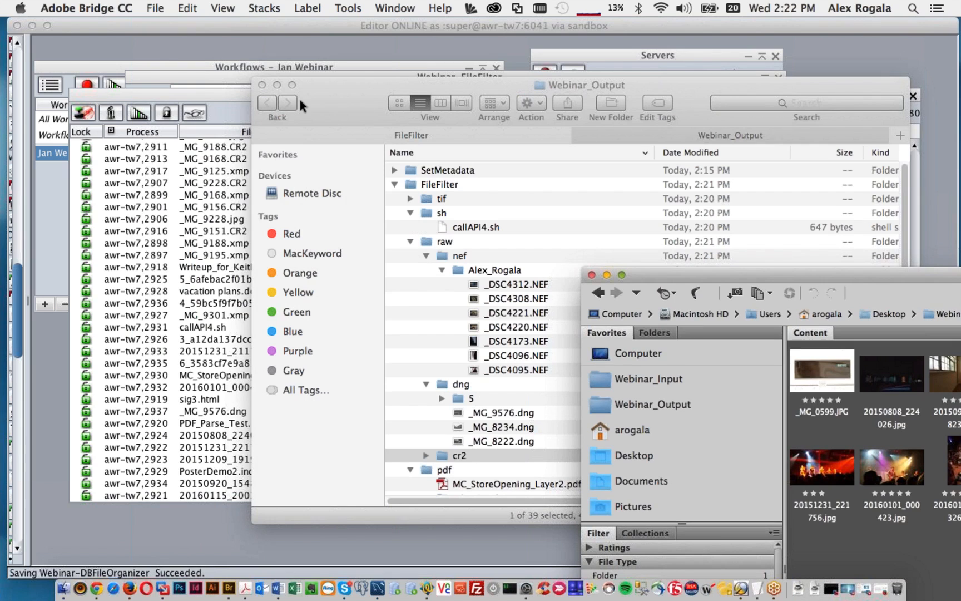
pyautogui.moveTo(321, 102); pyautogui.dragTo(362, 89)
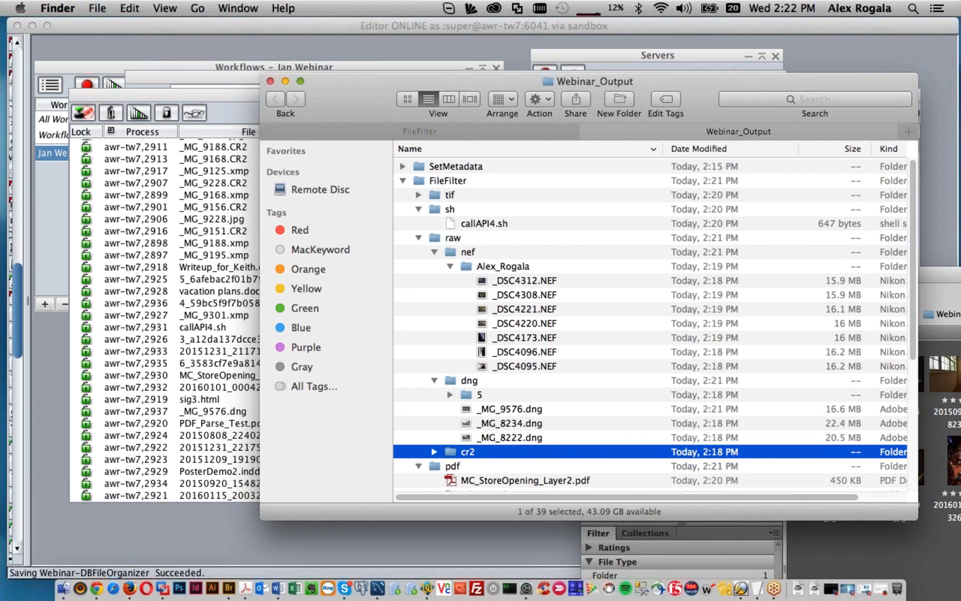
pyautogui.press('super+w')
pyautogui.click(912, 98)
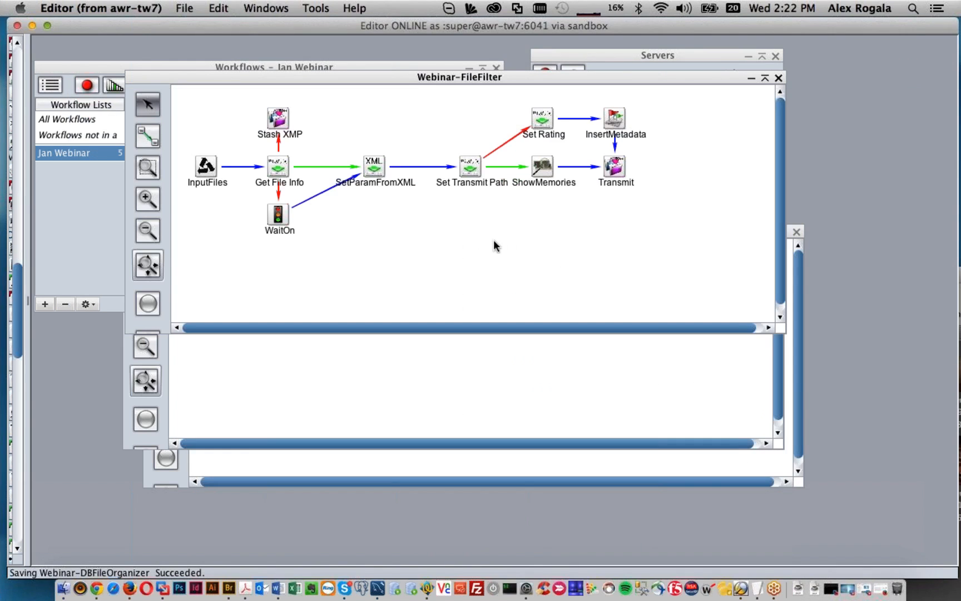
pyautogui.click(778, 76)
pyautogui.click(779, 194)
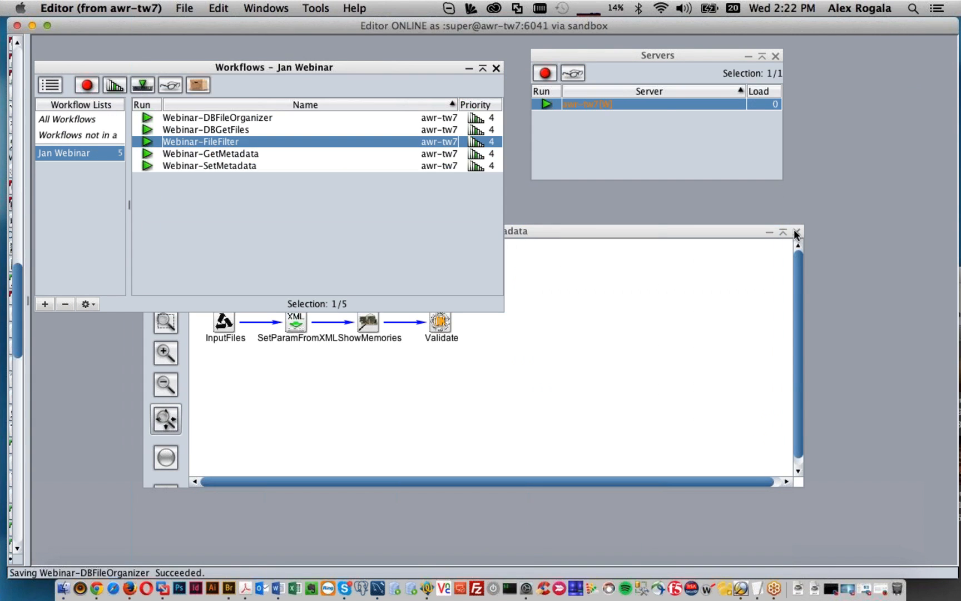
pyautogui.click(797, 232)
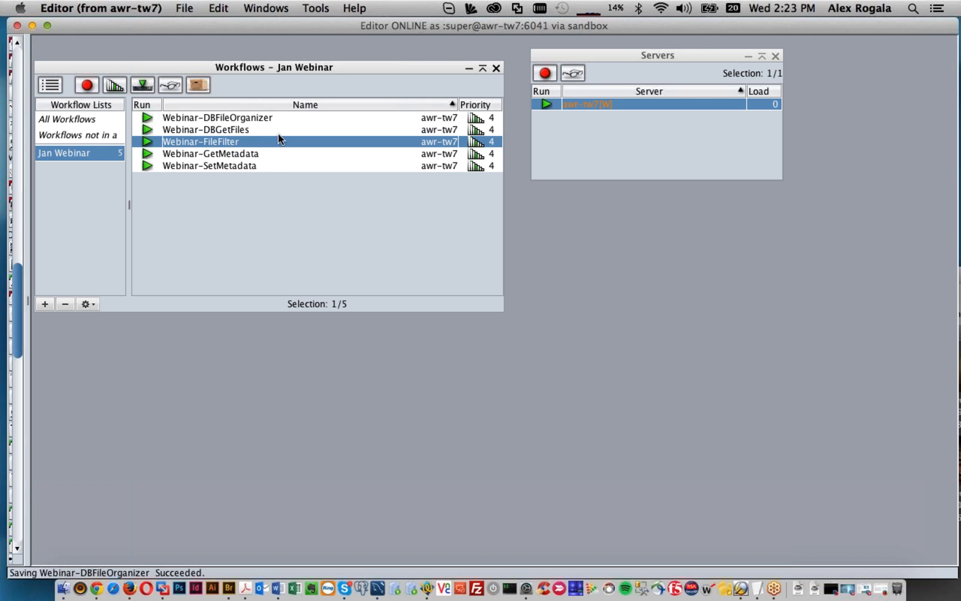
pyautogui.doubleClick(280, 117)
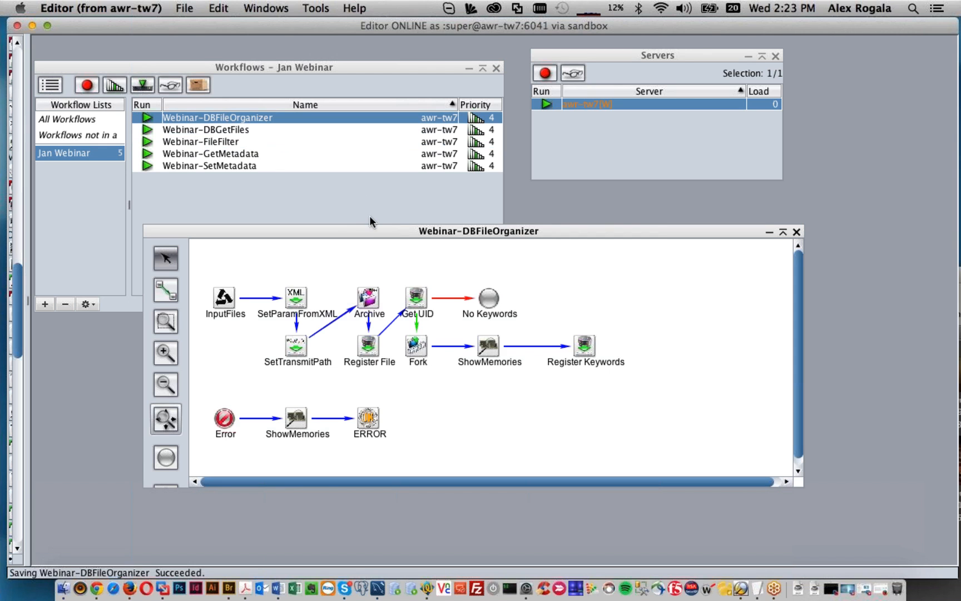
pyautogui.moveTo(347, 227); pyautogui.dragTo(320, 140)
# - Open the Processes list, clear all of its jobs, and move the list below the workflow list
pyautogui.click(265, 8)
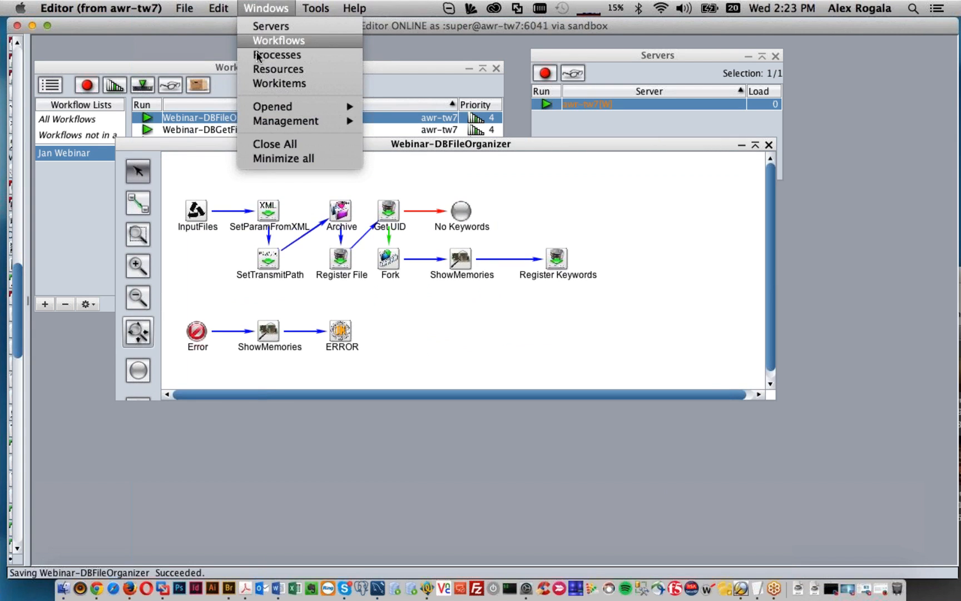
pyautogui.click(256, 55)
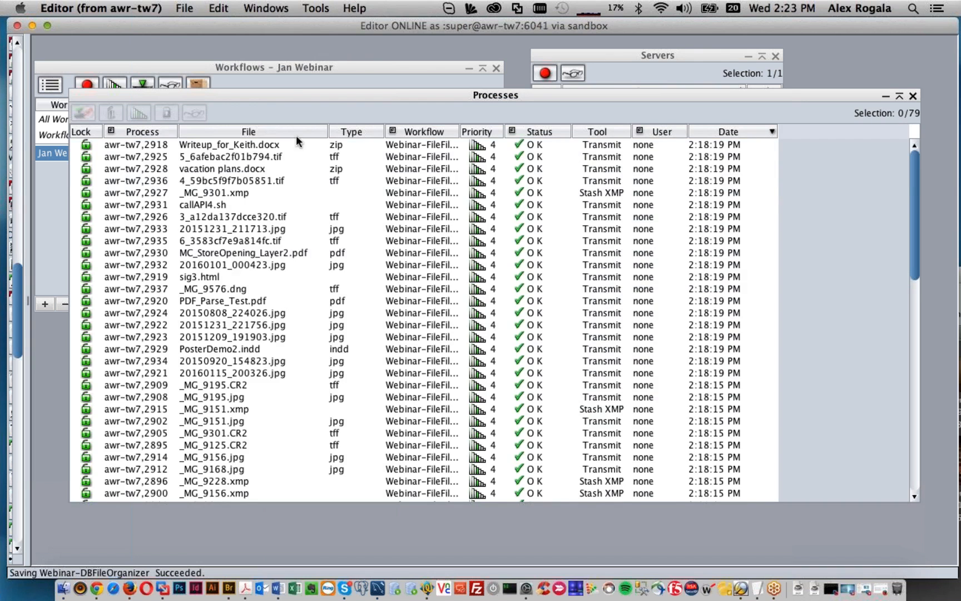
pyautogui.click(311, 181)
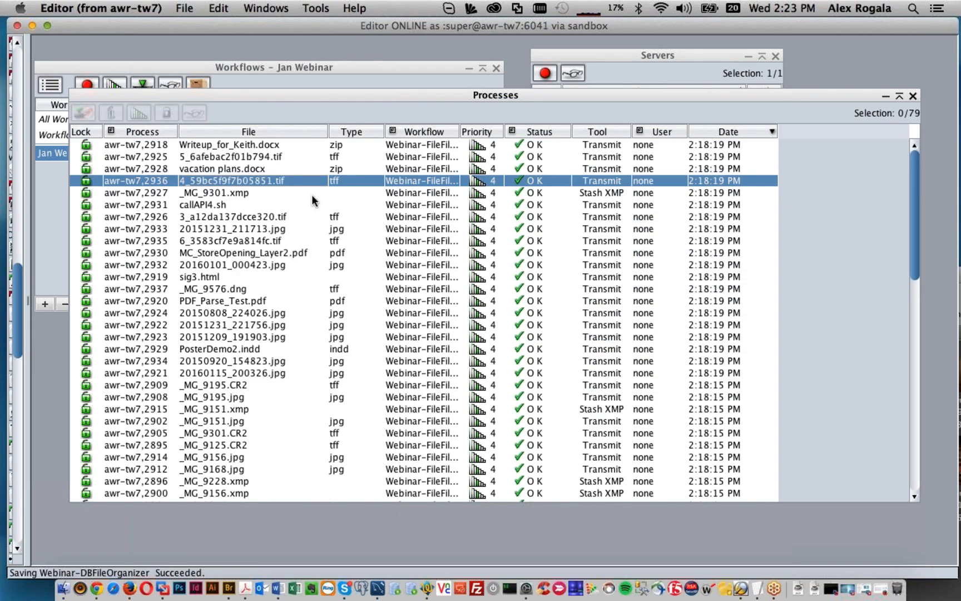
pyautogui.scroll(-15, 312, 200)
pyautogui.click(312, 218)
pyautogui.press('super+a')
pyautogui.click(83, 113)
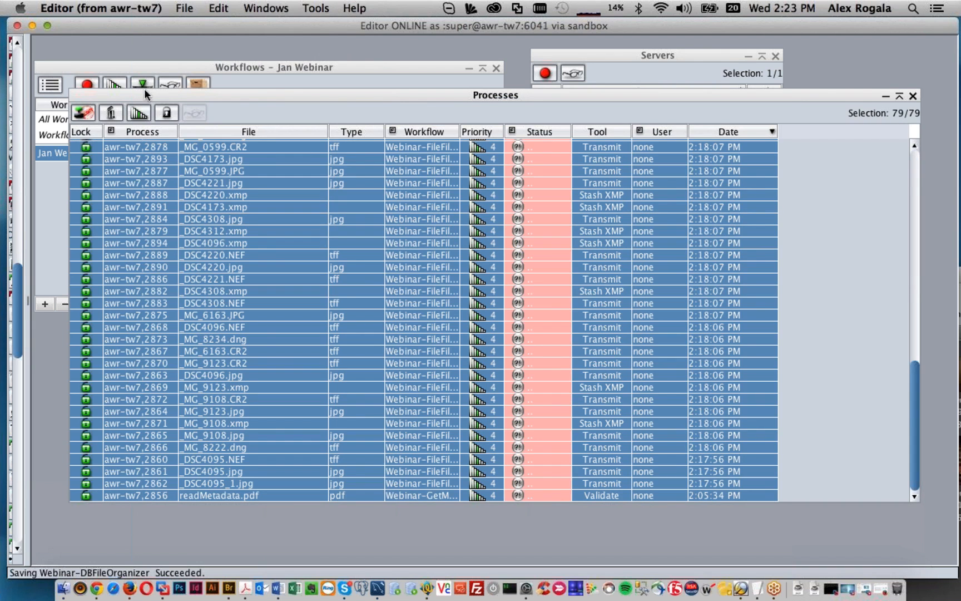
pyautogui.moveTo(147, 87); pyautogui.dragTo(131, 212)
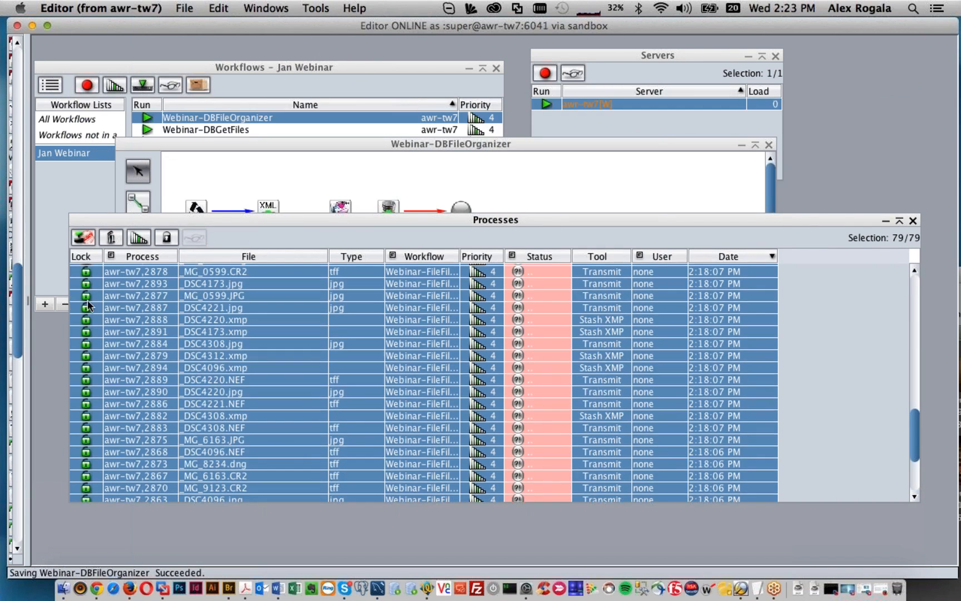
# - Switch to Adobe Bridge and open the DBFileOrganizer folder inside Webinar_Input
pyautogui.click(65, 589)
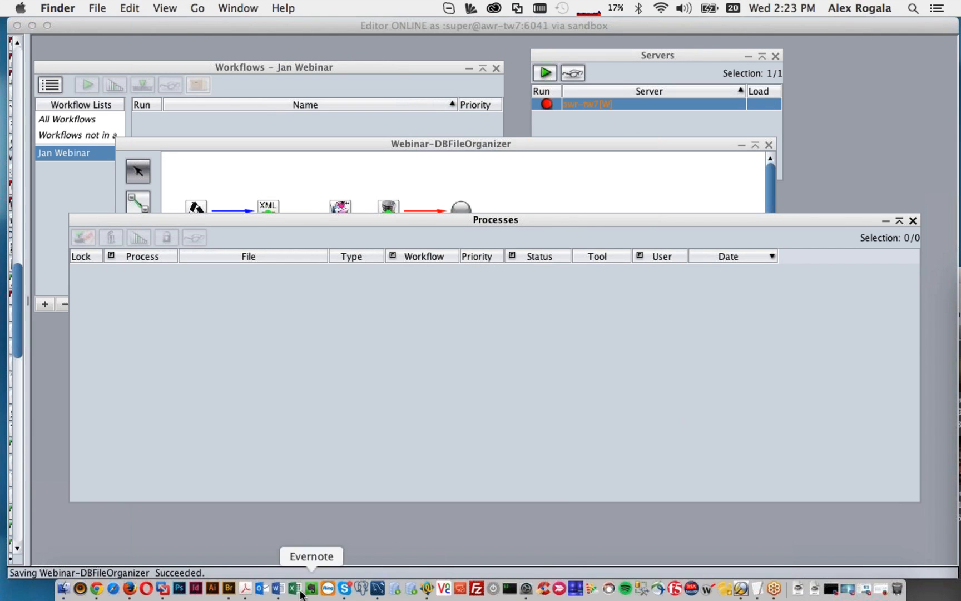
pyautogui.click(228, 588)
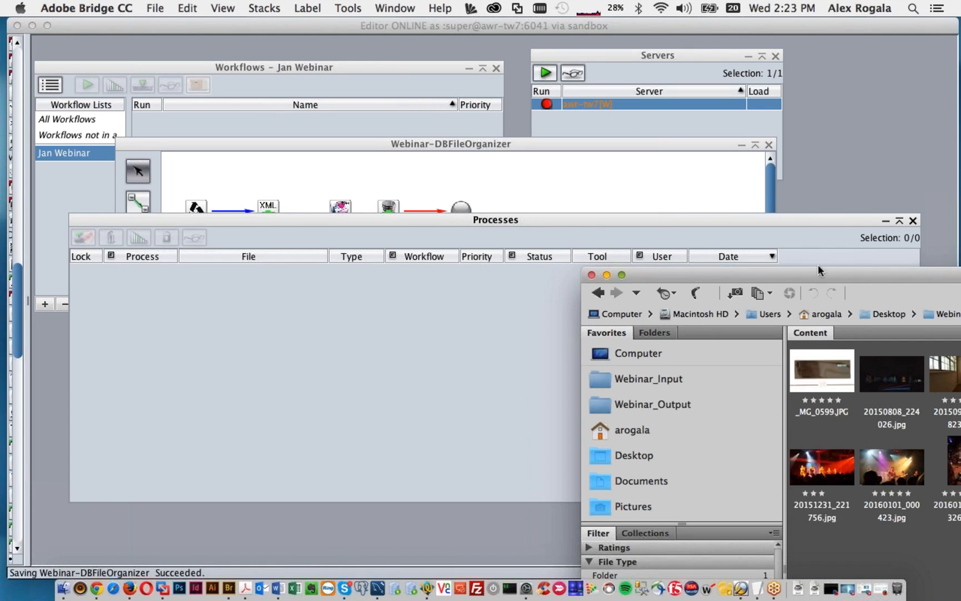
pyautogui.moveTo(819, 268); pyautogui.dragTo(587, 221)
pyautogui.click(354, 321)
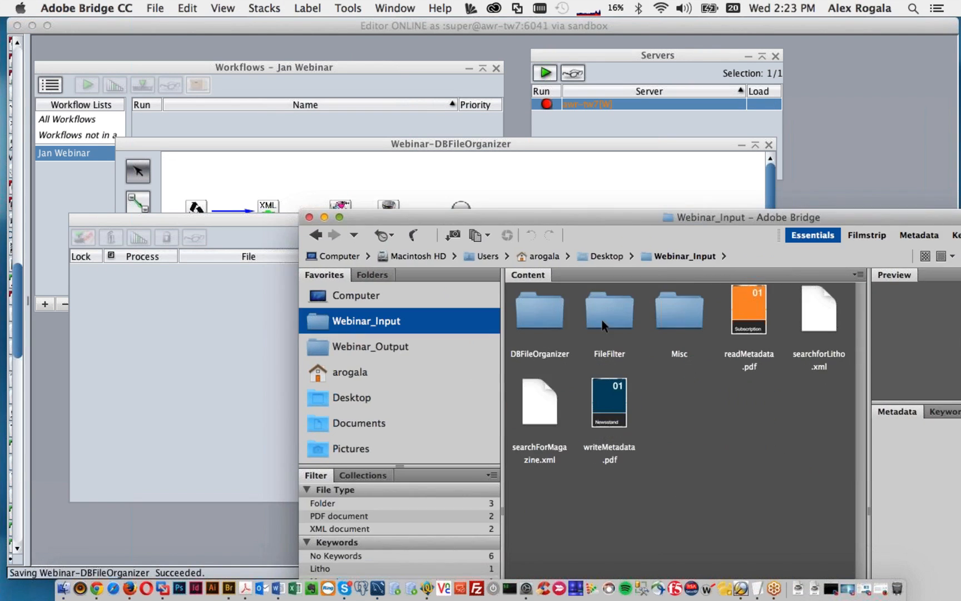
pyautogui.doubleClick(542, 322)
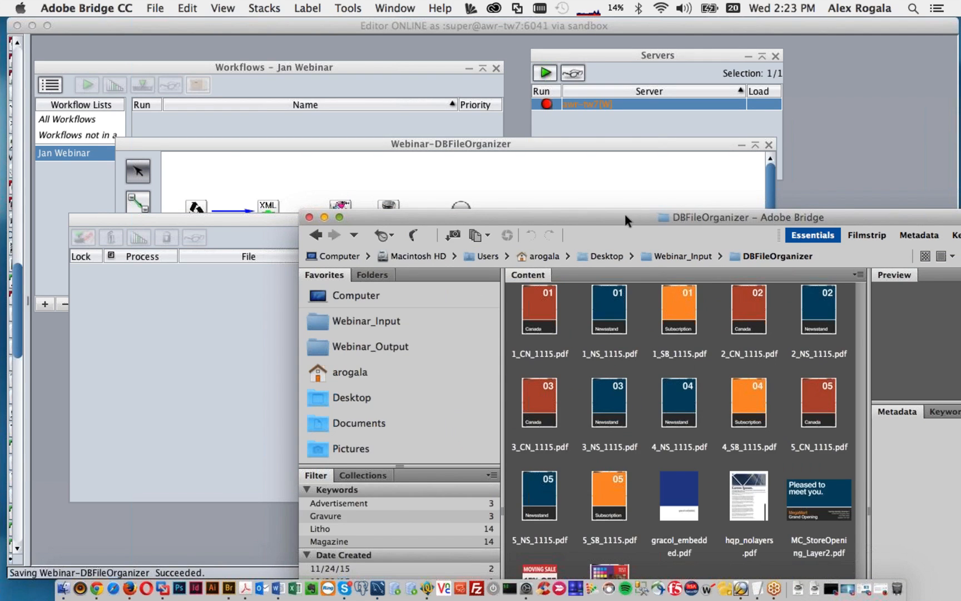
pyautogui.moveTo(610, 213); pyautogui.dragTo(451, 80)
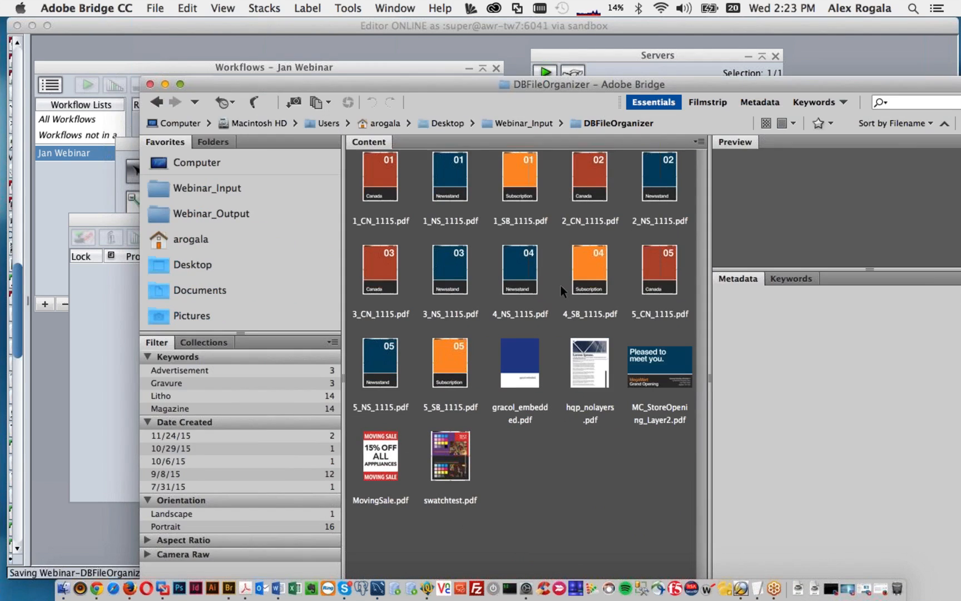
# - Check the Keywords metadata of 1_SB_1115.pdf, hqp_nolayers.pdf and MC_StoreOpening_Layer2.pdf, and deselect the files
pyautogui.click(532, 182)
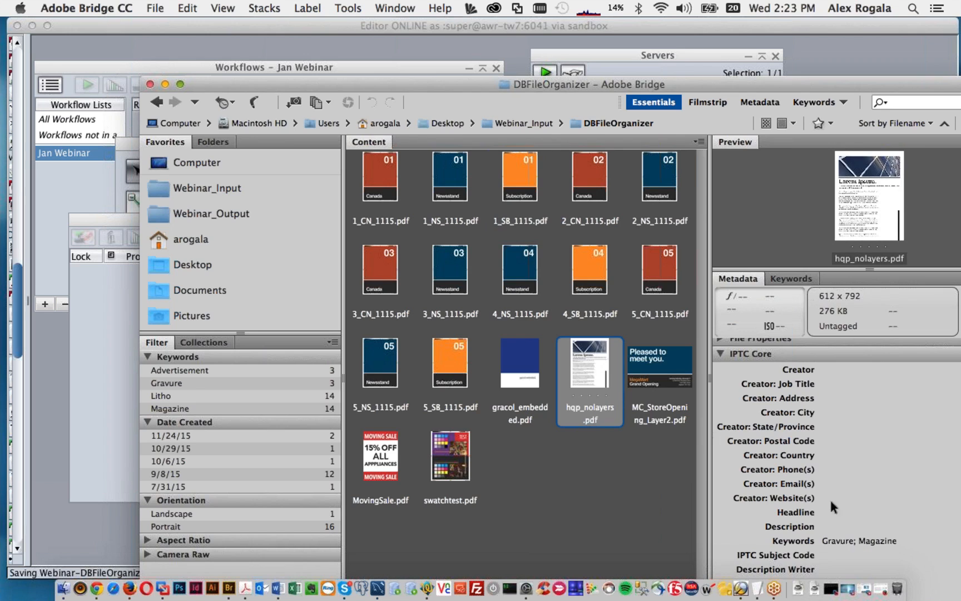
pyautogui.click(625, 356)
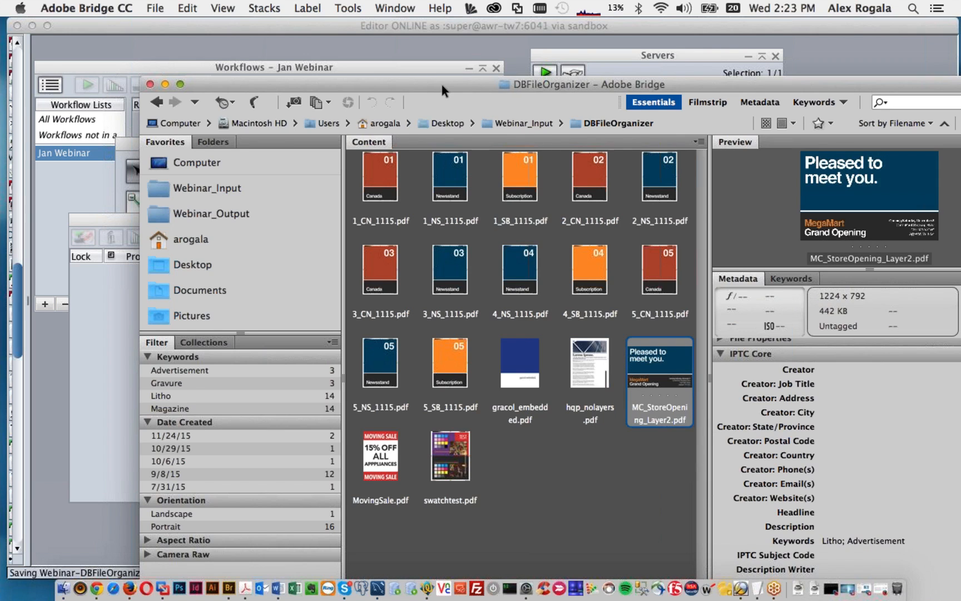
pyautogui.moveTo(445, 87); pyautogui.dragTo(608, 169)
pyautogui.click(664, 541)
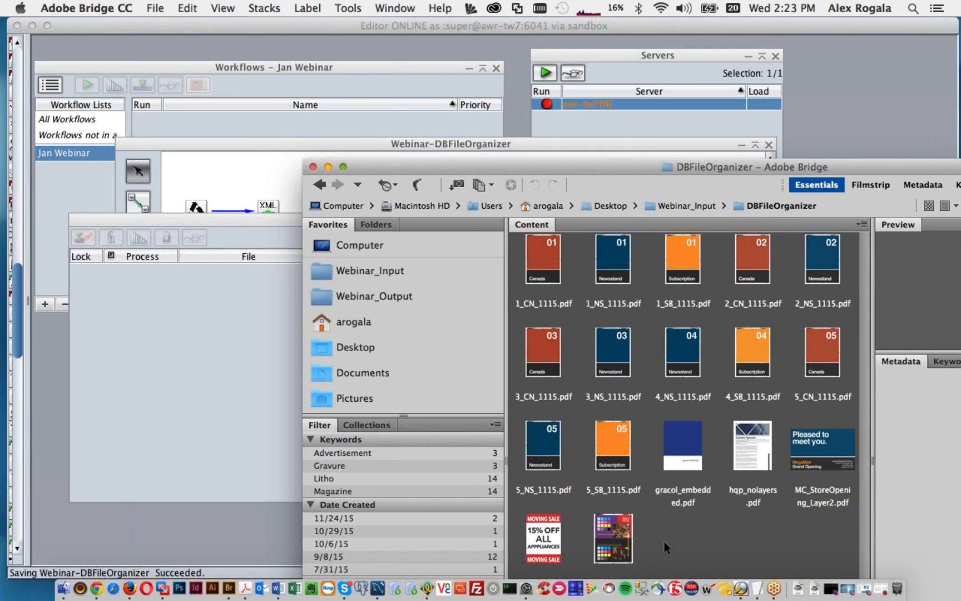
# - Bring the Webinar-DBFileOrganizer workflow forward and try to submit all PDFs from the Bridge folder to it
pyautogui.click(355, 145)
pyautogui.click(922, 591)
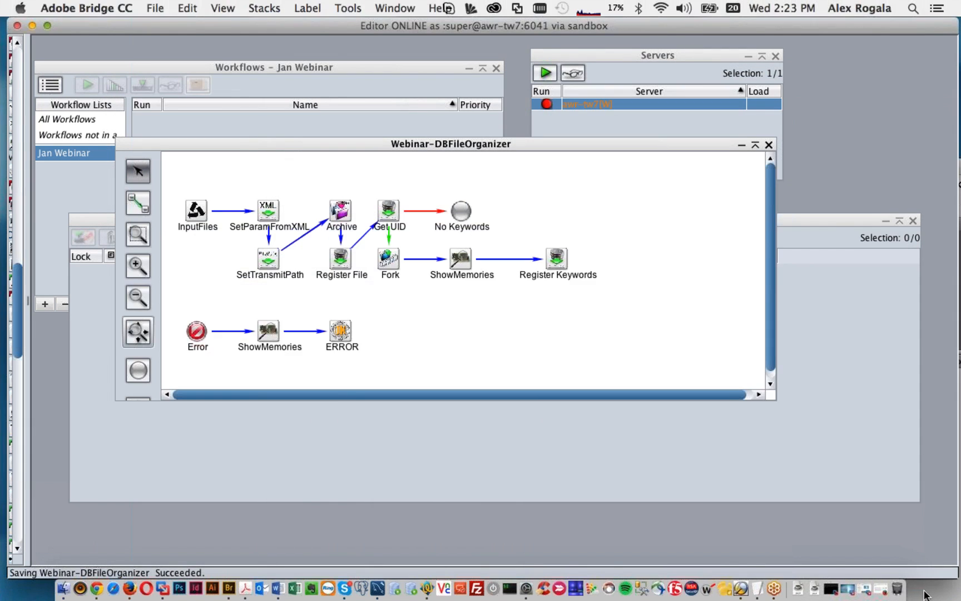
pyautogui.press('super+a')
pyautogui.moveTo(683, 261); pyautogui.dragTo(400, 342)
# - Start the awr-tw7 server from the Servers list and confirm the start
pyautogui.click(545, 67)
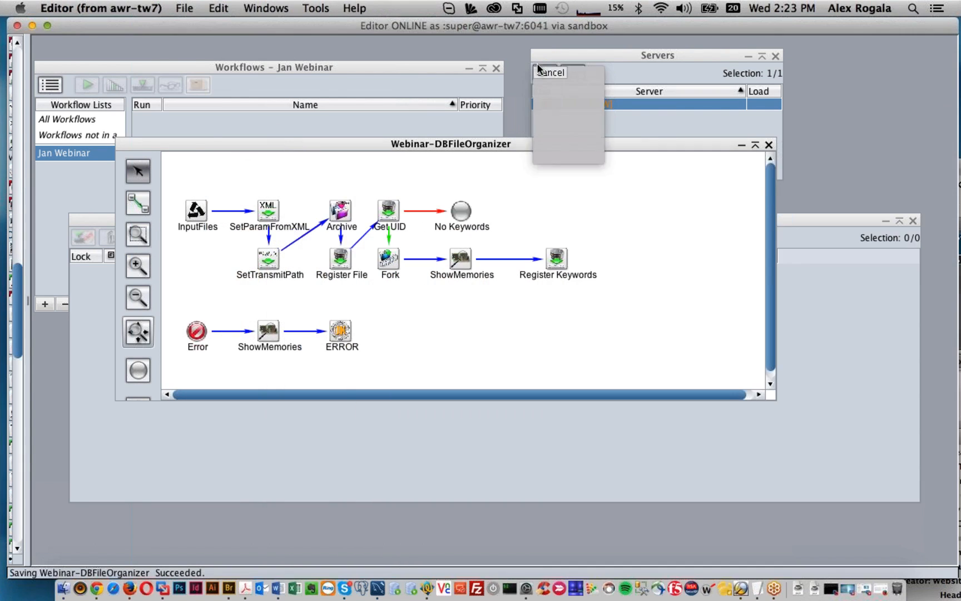
pyautogui.click(547, 71)
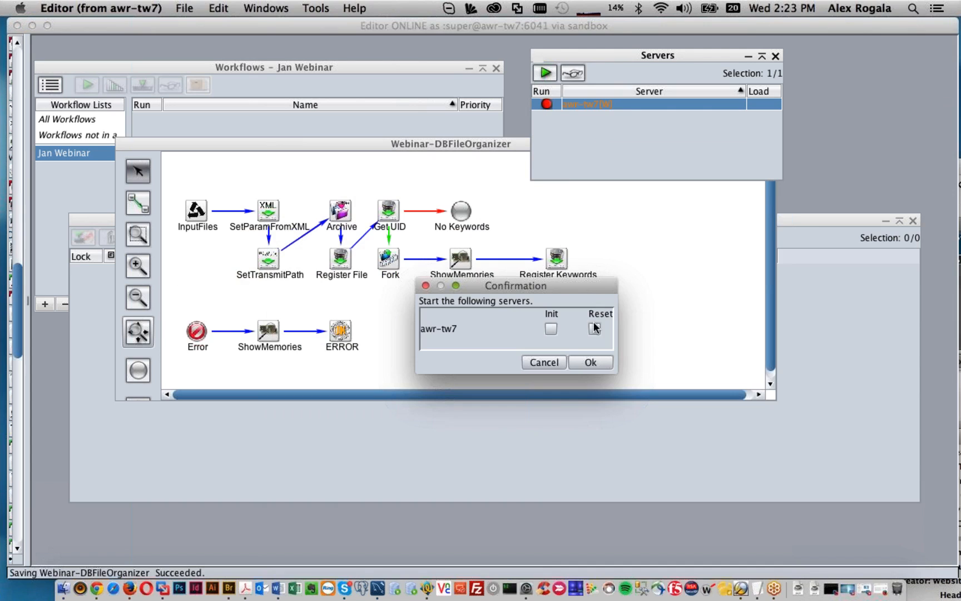
pyautogui.click(580, 363)
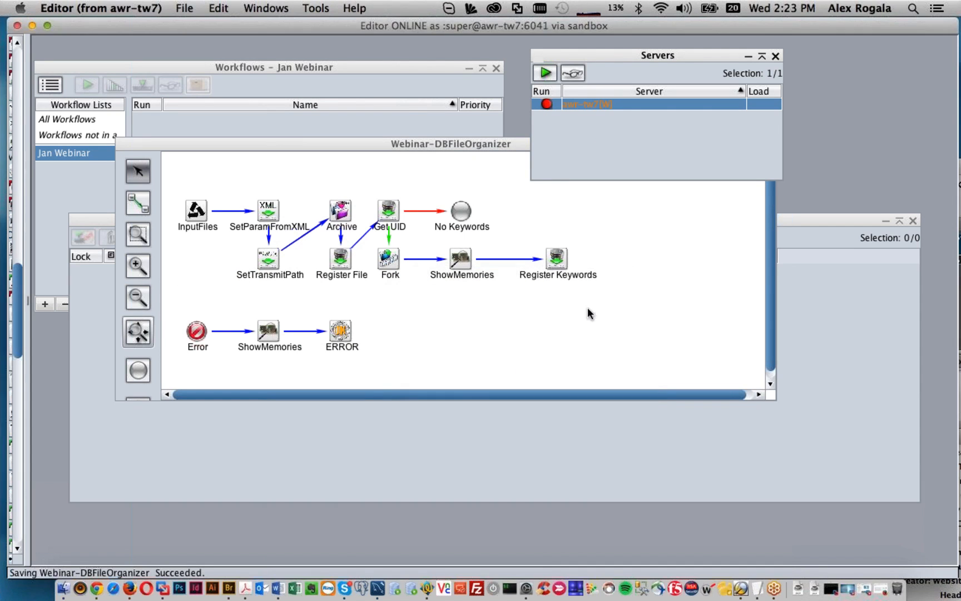
# - Check the startup messages in the awr-tw7 server's state log and close the log
pyautogui.click(578, 71)
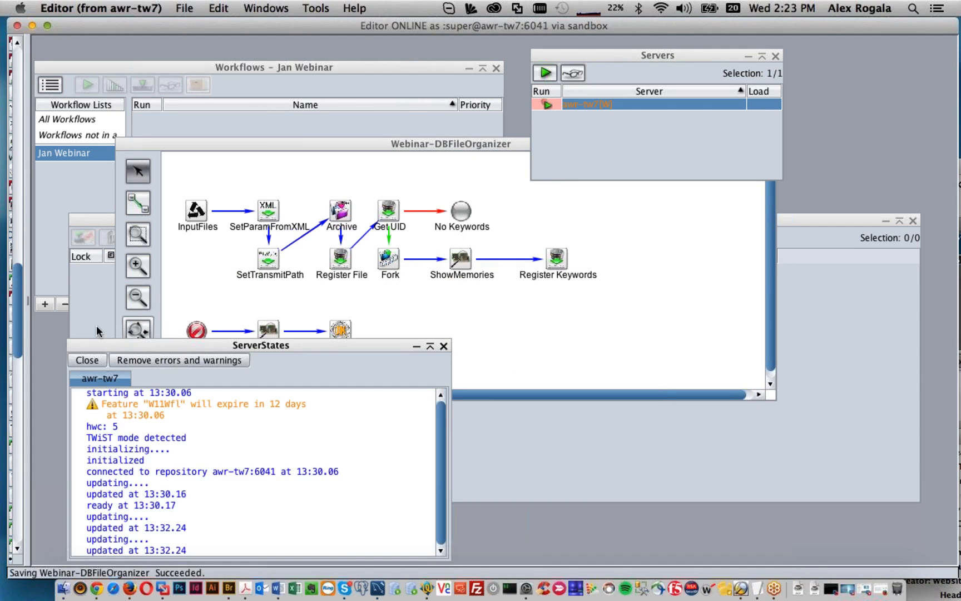
pyautogui.click(92, 360)
pyautogui.click(96, 362)
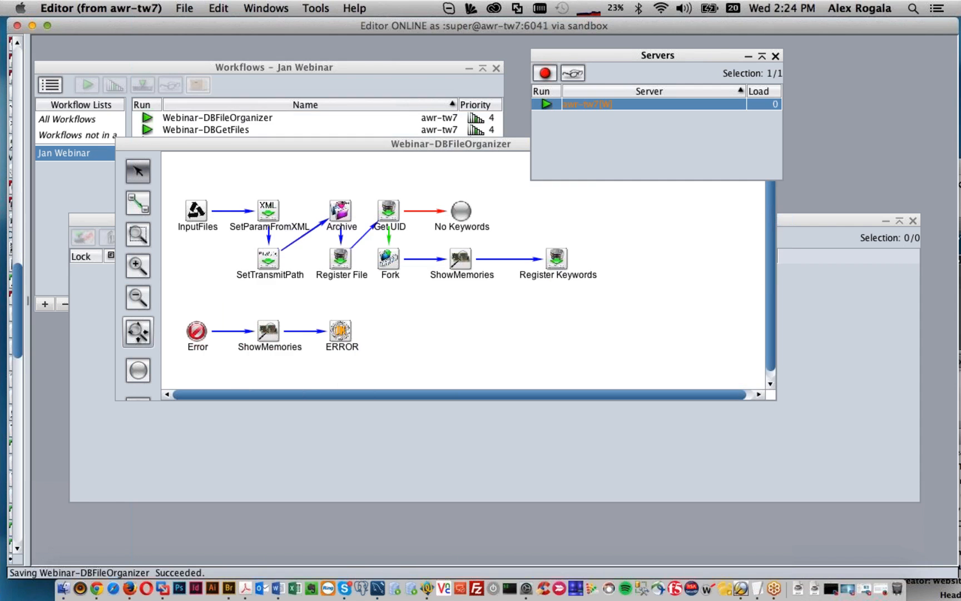
# - Submit all selected PDFs from the Bridge DBFileOrganizer folder to the Webinar-DBFileOrganizer workflow, and return to the workflow editor
pyautogui.click(228, 587)
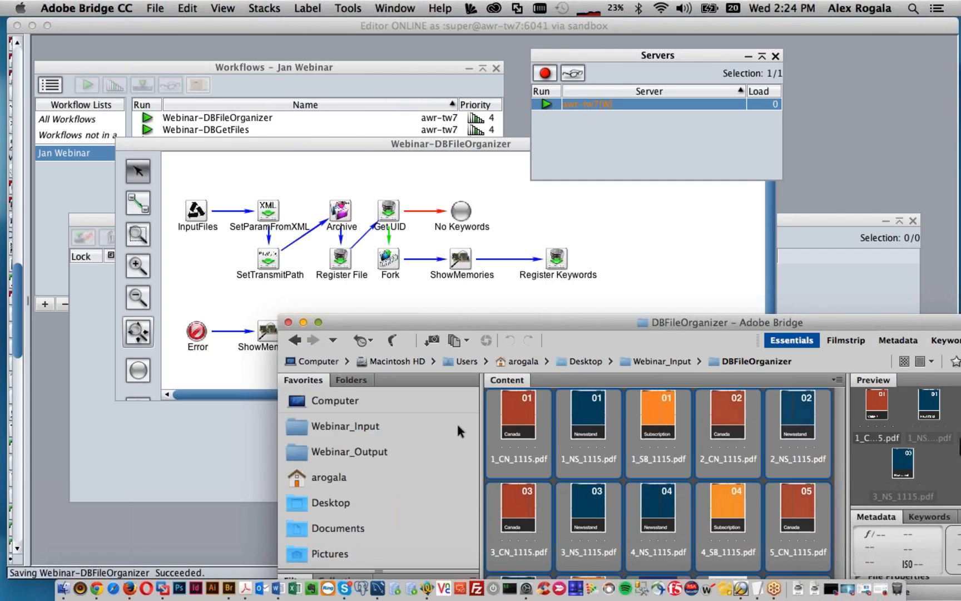
pyautogui.moveTo(455, 421); pyautogui.dragTo(431, 421)
pyautogui.moveTo(507, 425); pyautogui.dragTo(630, 234)
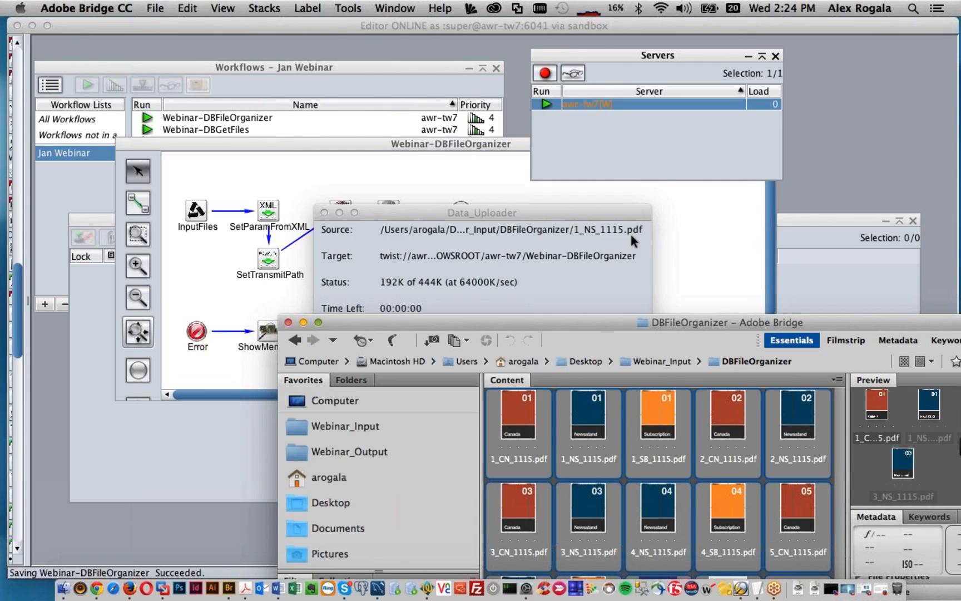
pyautogui.click(195, 450)
pyautogui.click(403, 174)
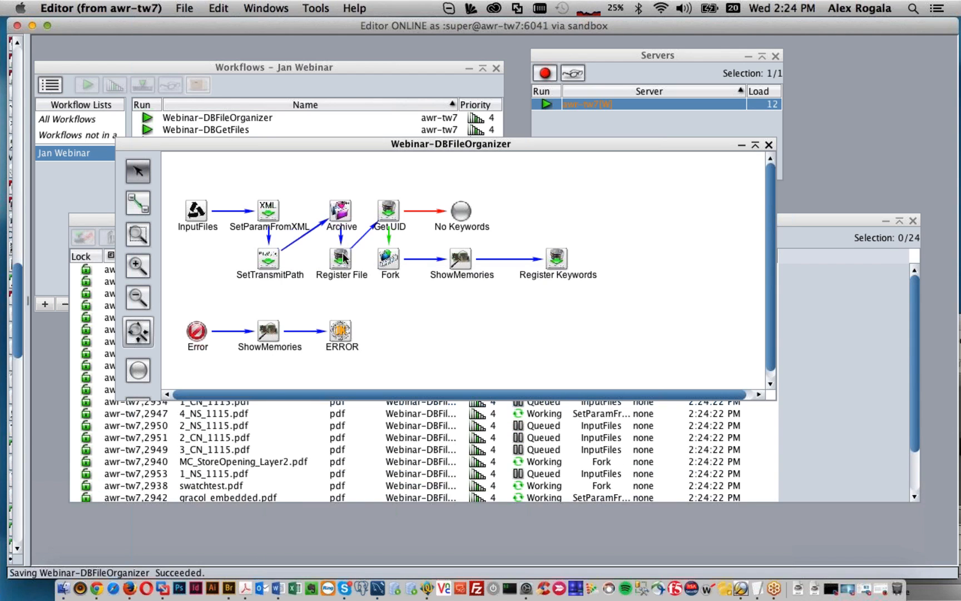
# - Follow the submitted PDFs past Register File and Register Keywords, and review their status in the Processes list
pyautogui.moveTo(340, 266)
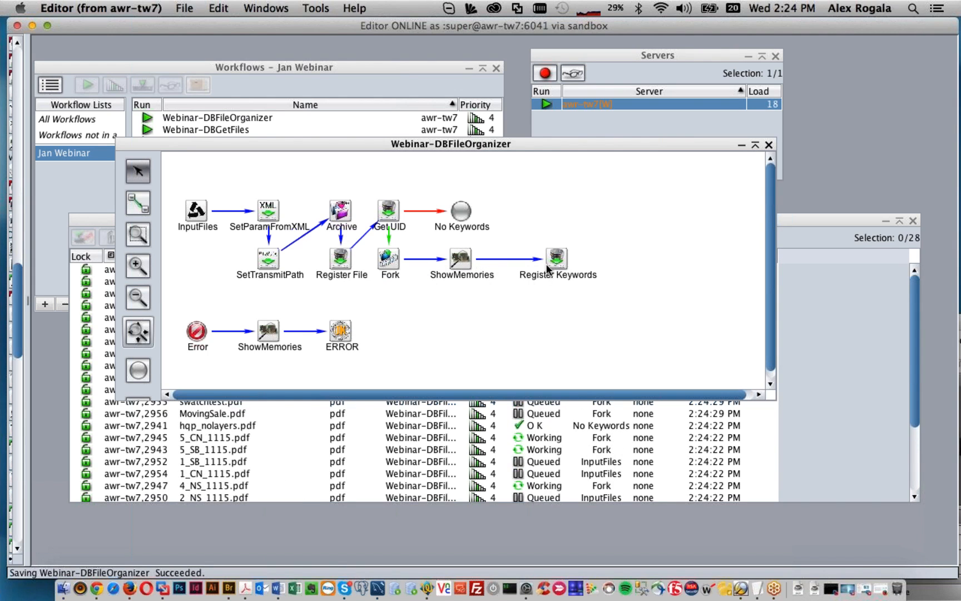
pyautogui.moveTo(548, 269)
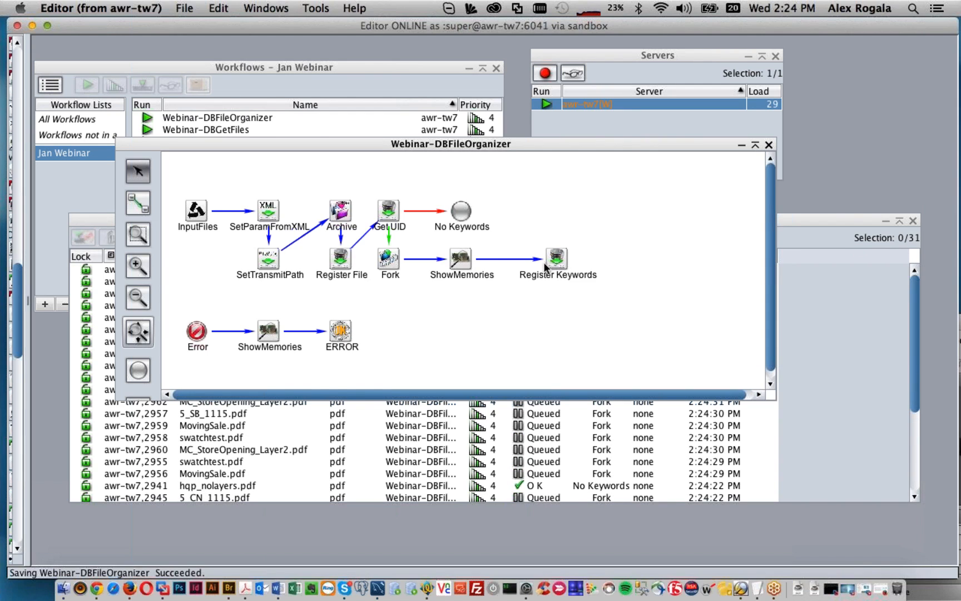
pyautogui.click(556, 416)
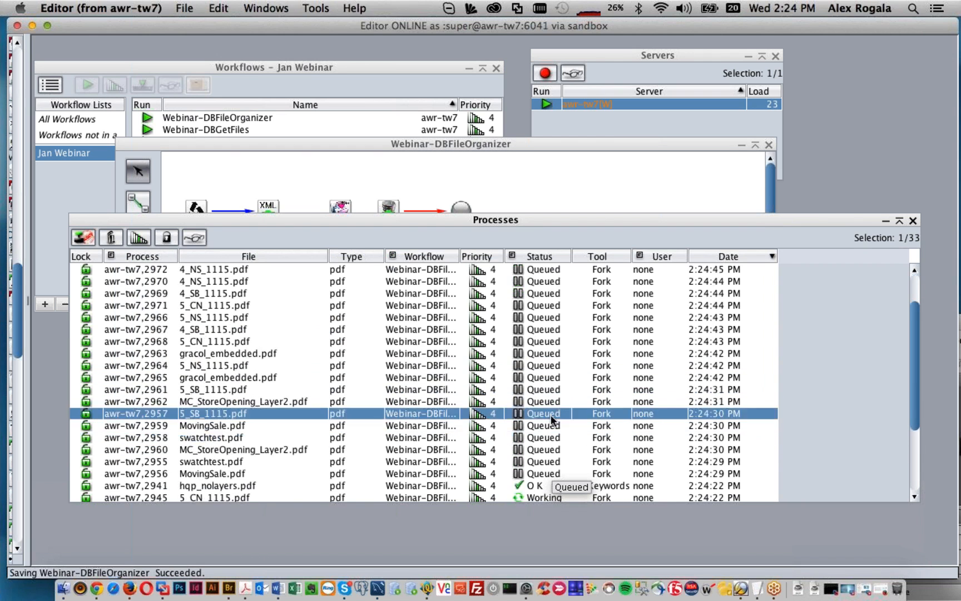
pyautogui.scroll(-4, 551, 420)
pyautogui.scroll(-4, 547, 418)
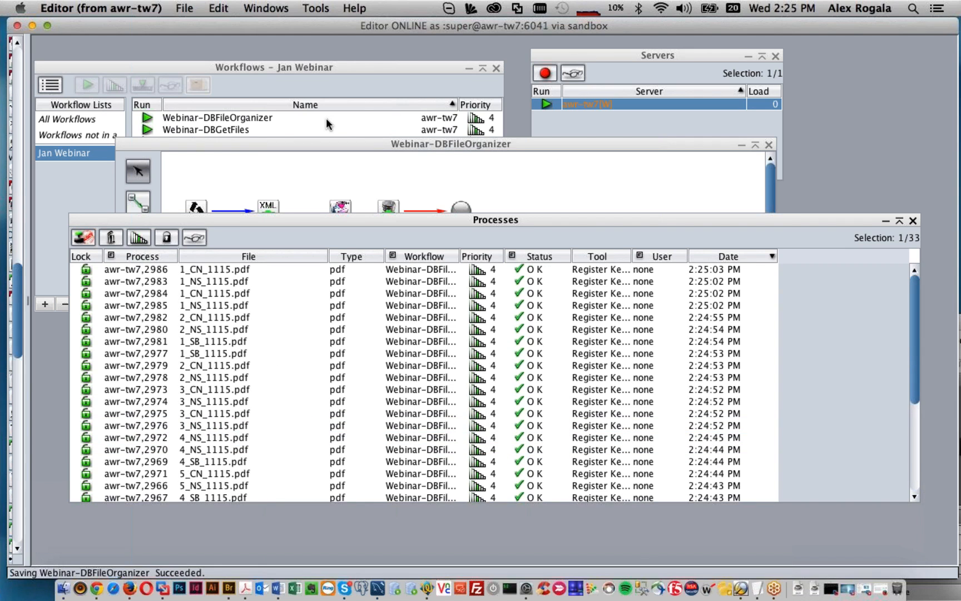
# - Open the Webinar-DBGetFiles workflow, and bring the Webinar_Input folder into full view in Finder
pyautogui.click(236, 120)
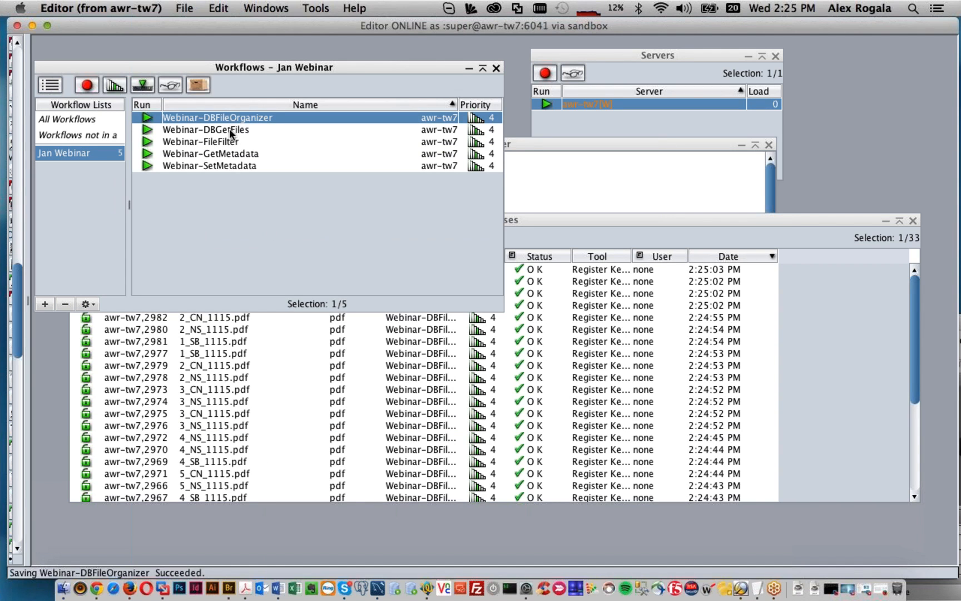
pyautogui.doubleClick(231, 130)
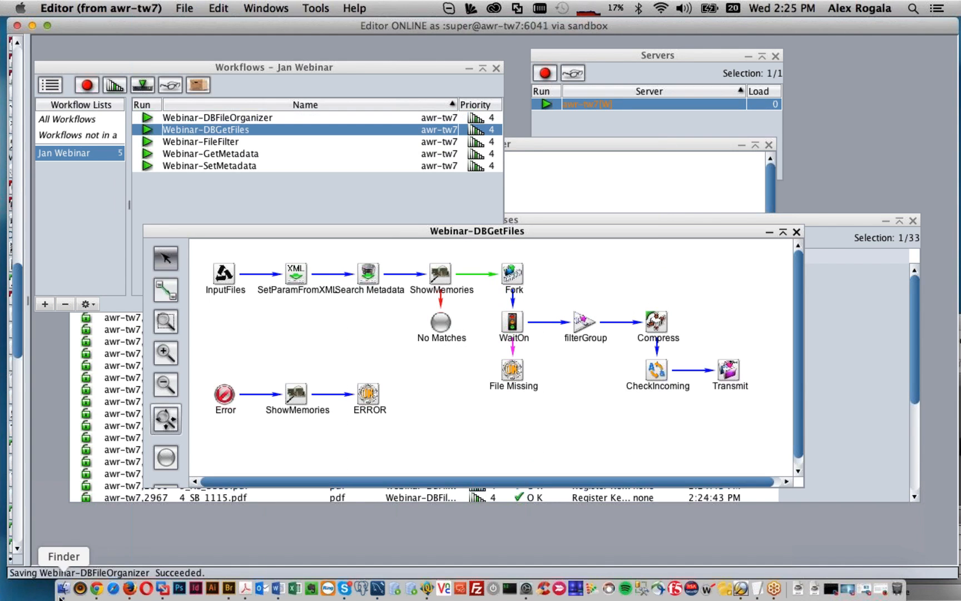
pyautogui.click(61, 591)
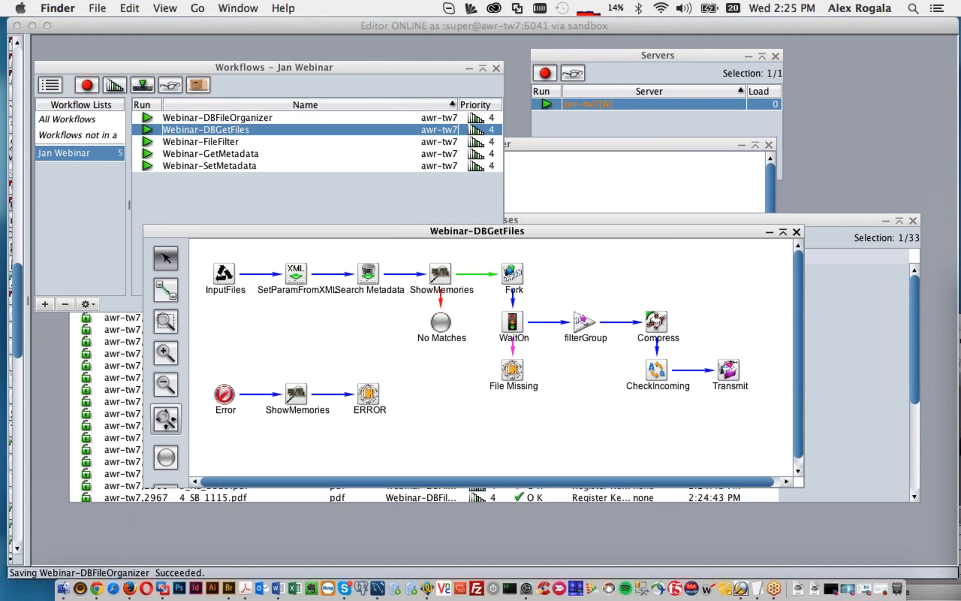
pyautogui.moveTo(960, 265); pyautogui.dragTo(789, 282)
pyautogui.click(639, 340)
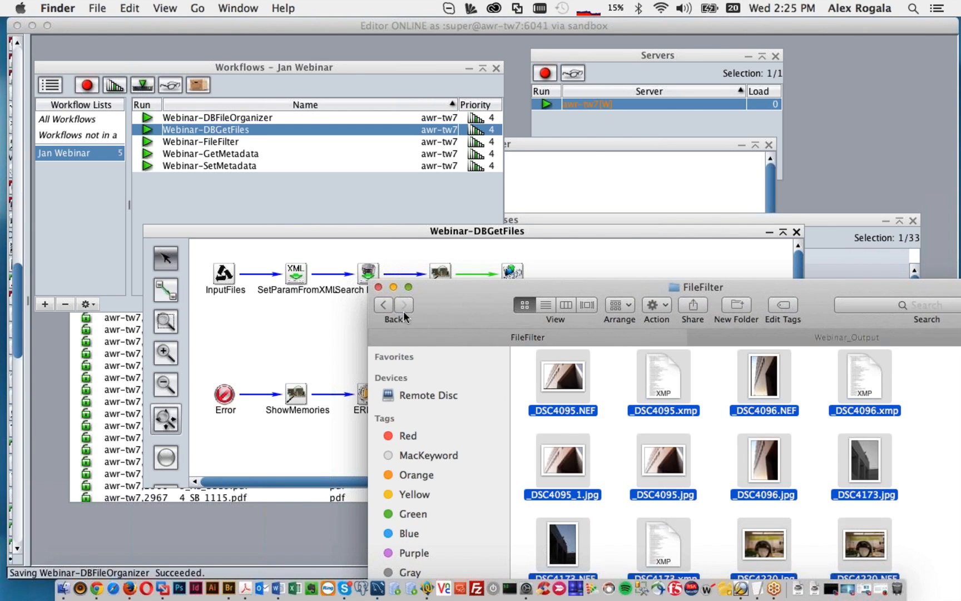
pyautogui.click(383, 305)
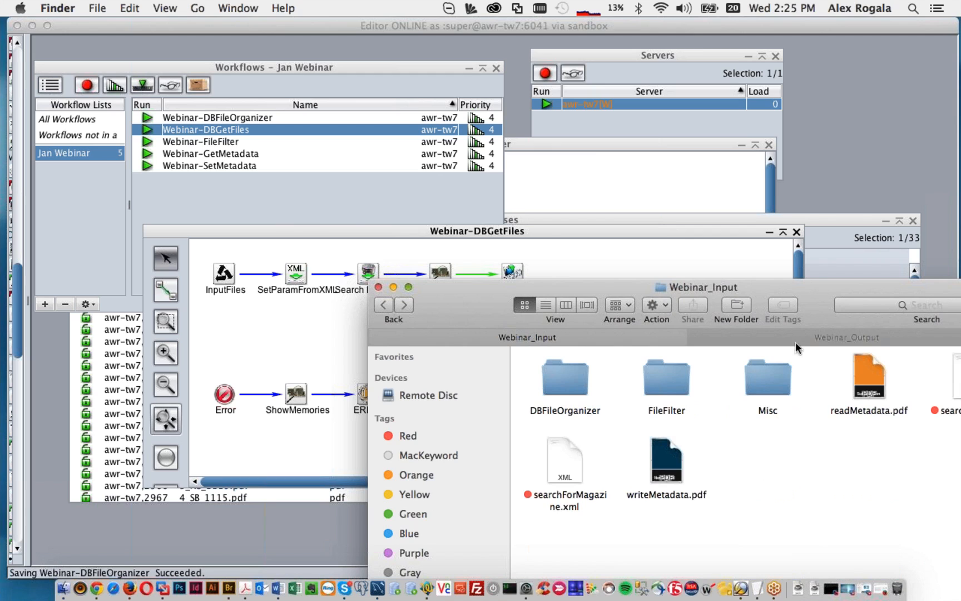
pyautogui.moveTo(816, 283); pyautogui.dragTo(614, 306)
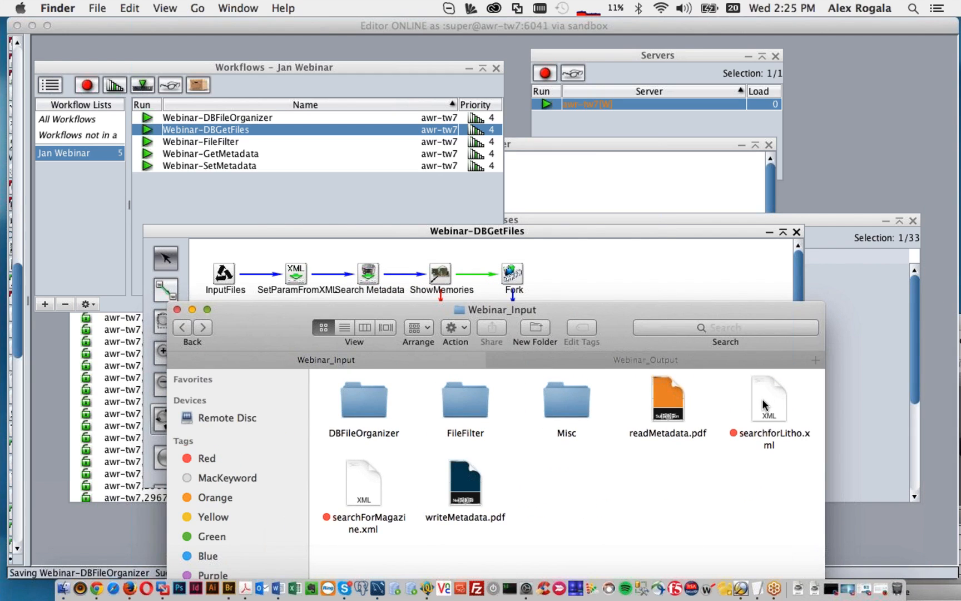
# - Open searchforLitho.xml from Webinar_Input, check the keyword it requests, and close the file
pyautogui.doubleClick(766, 400)
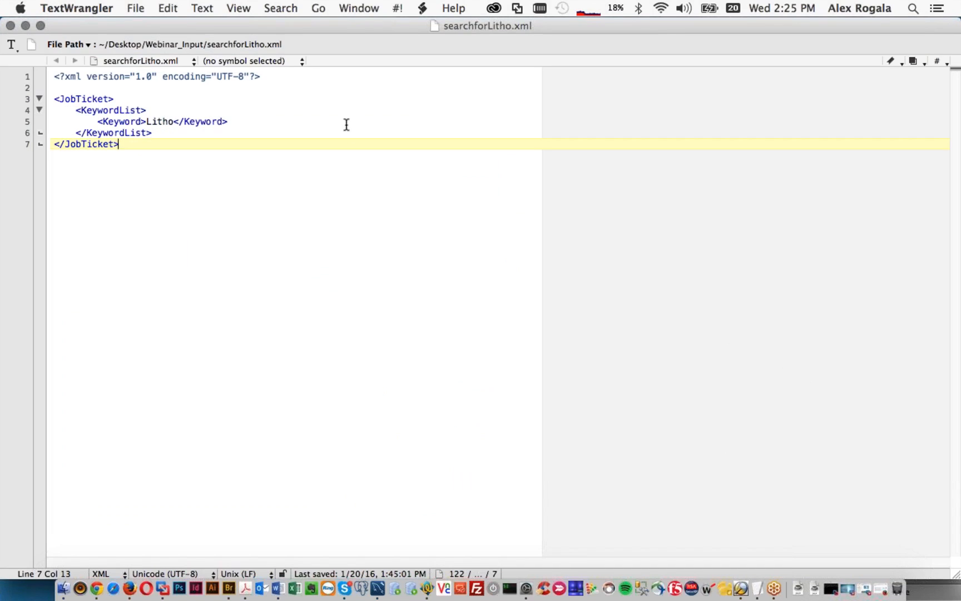
pyautogui.moveTo(339, 23); pyautogui.dragTo(665, 323)
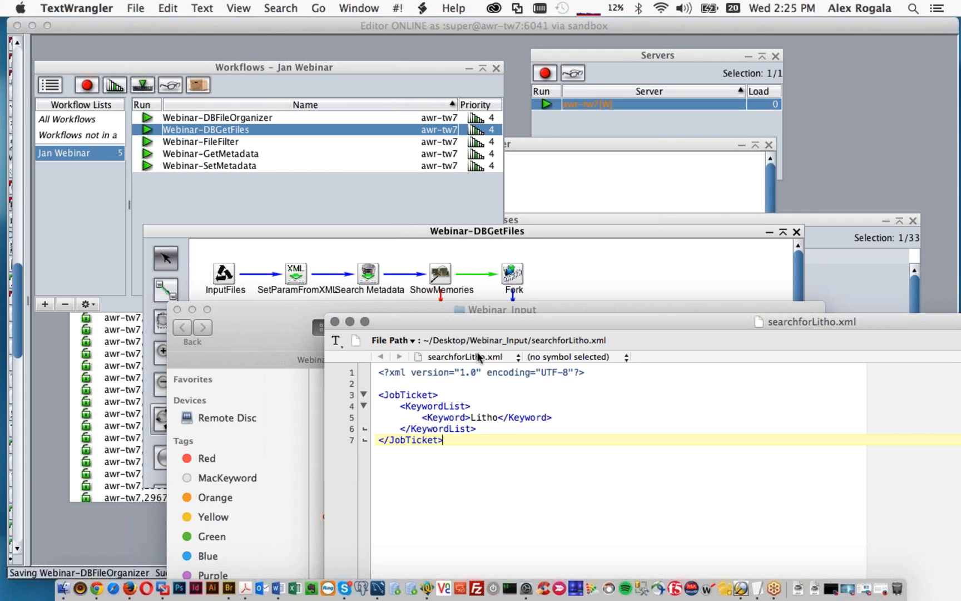
pyautogui.press('super+w')
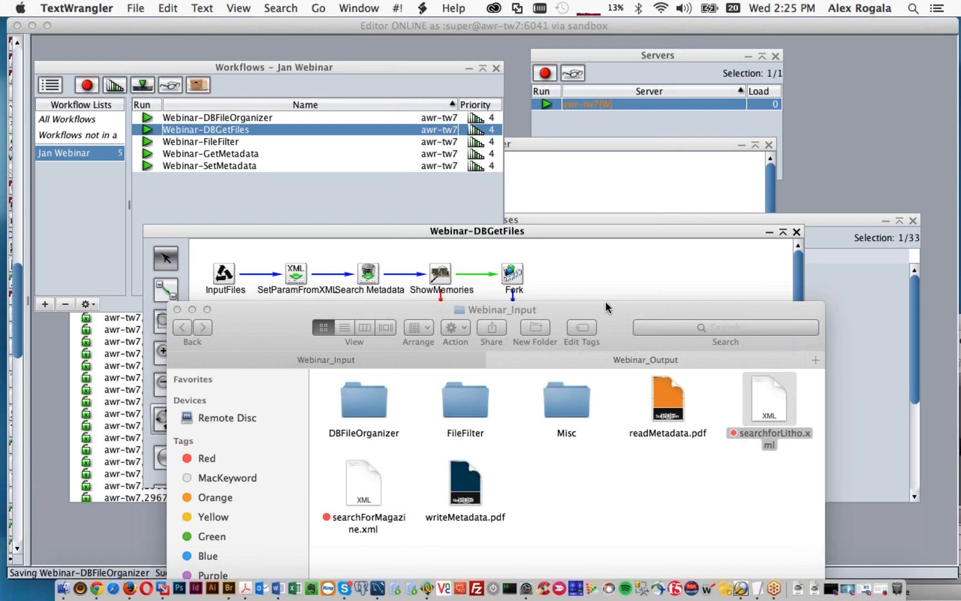
# - Submit searchforLitho.xml from the Webinar_Input folder to the Webinar-DBGetFiles workflow and return to the editor
pyautogui.moveTo(611, 303); pyautogui.dragTo(960, 222)
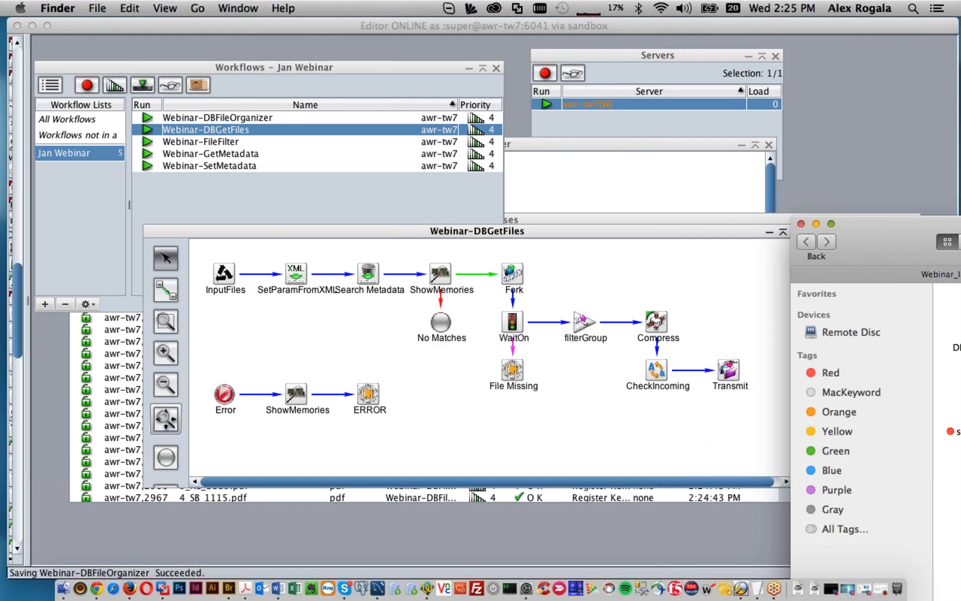
pyautogui.moveTo(954, 389); pyautogui.dragTo(663, 328)
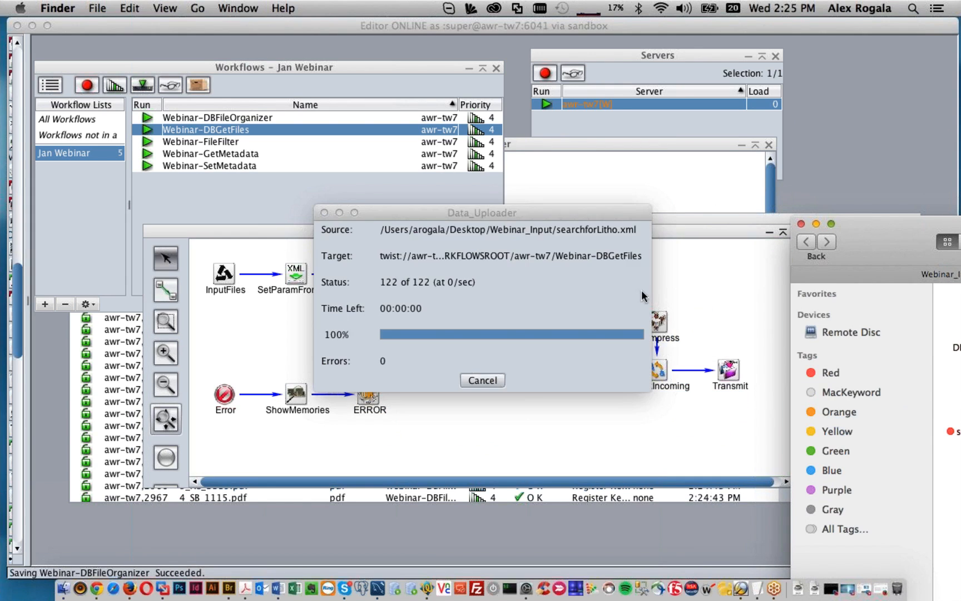
pyautogui.click(667, 262)
# - Shift the Webinar-DBGetFiles window clear of the Processes list and review the status of the retrieved PDFs' jobs
pyautogui.moveTo(603, 232); pyautogui.dragTo(587, 308)
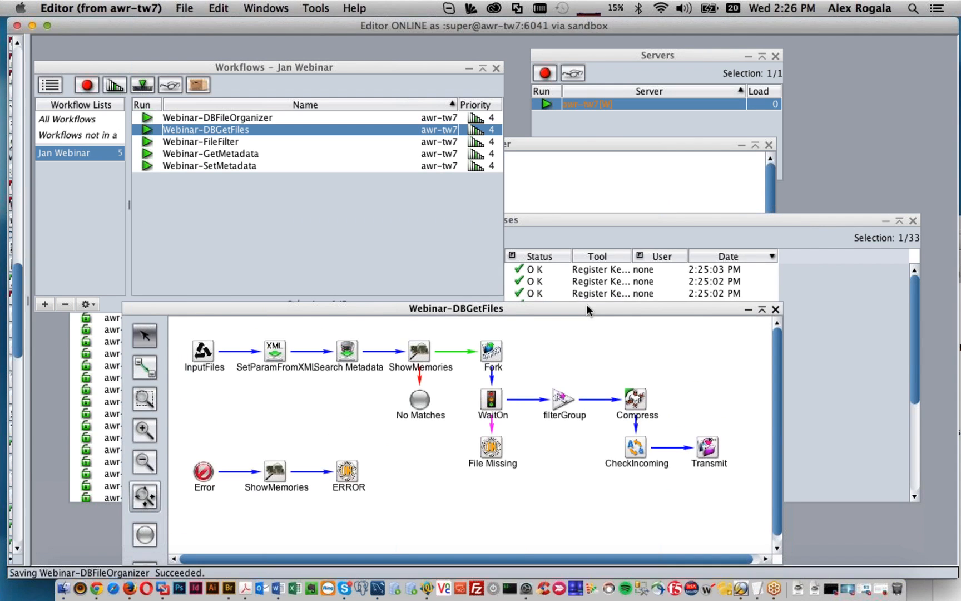
pyautogui.click(588, 281)
pyautogui.scroll(-5, 545, 418)
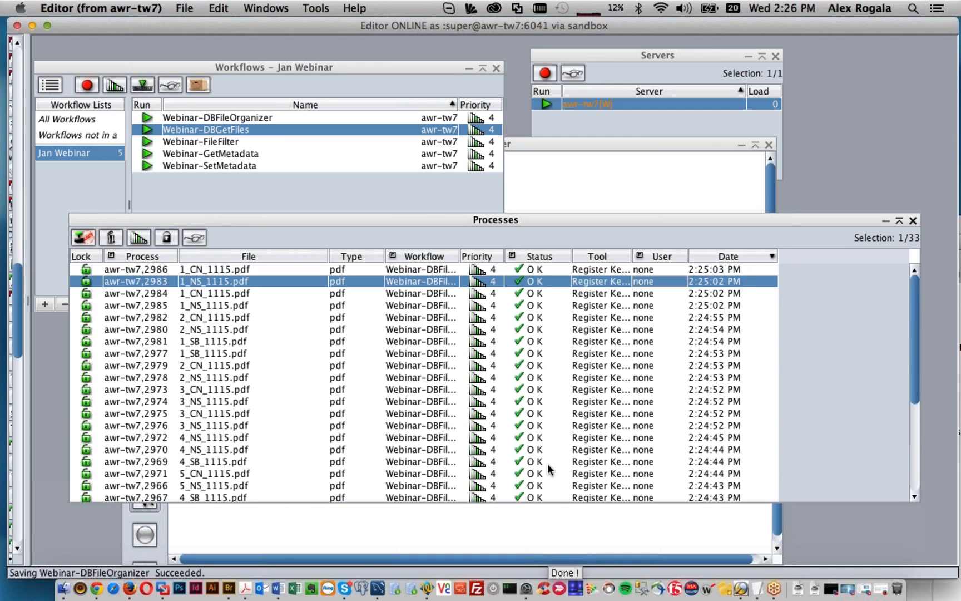
pyautogui.scroll(-5, 547, 464)
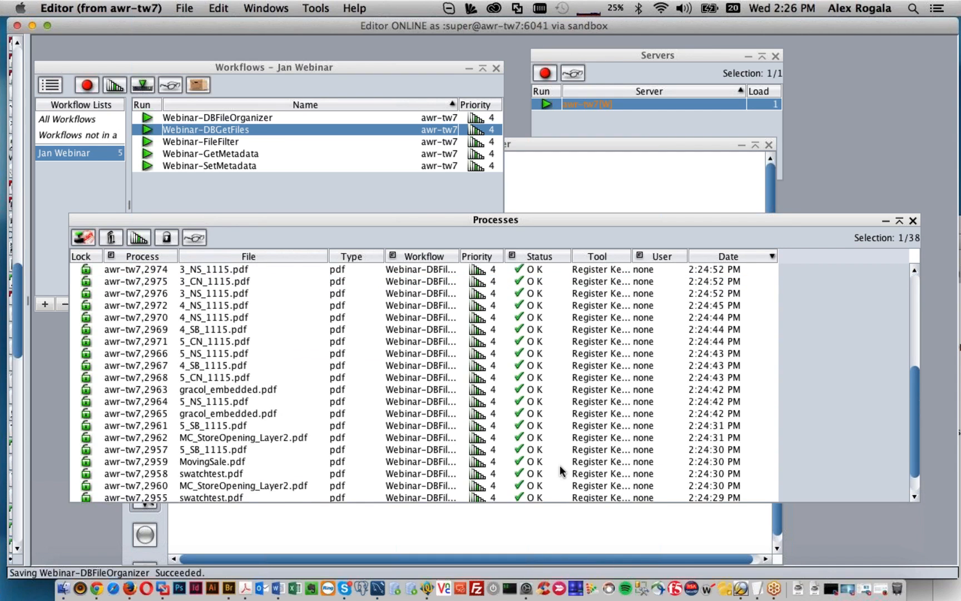
pyautogui.click(551, 538)
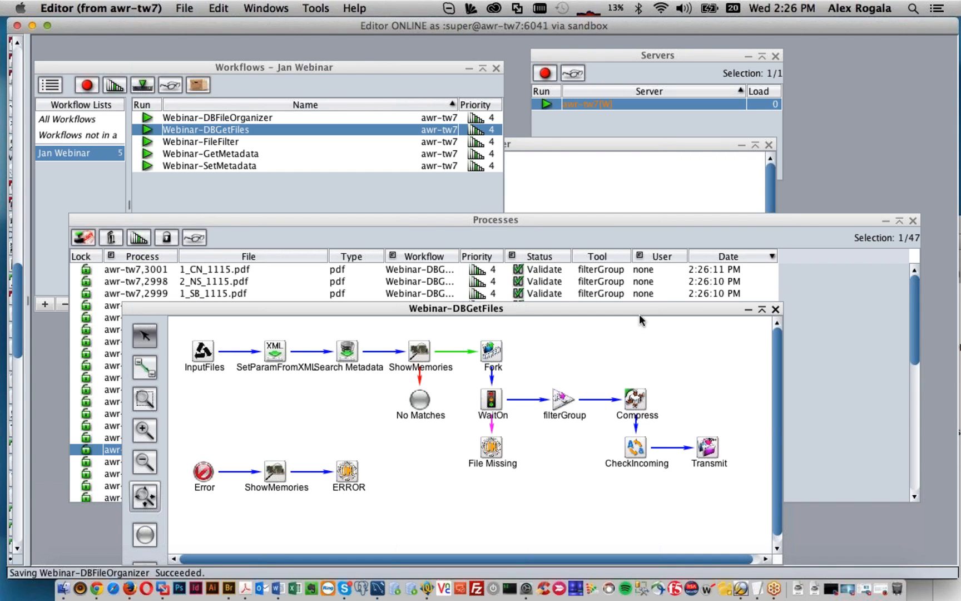
pyautogui.click(640, 292)
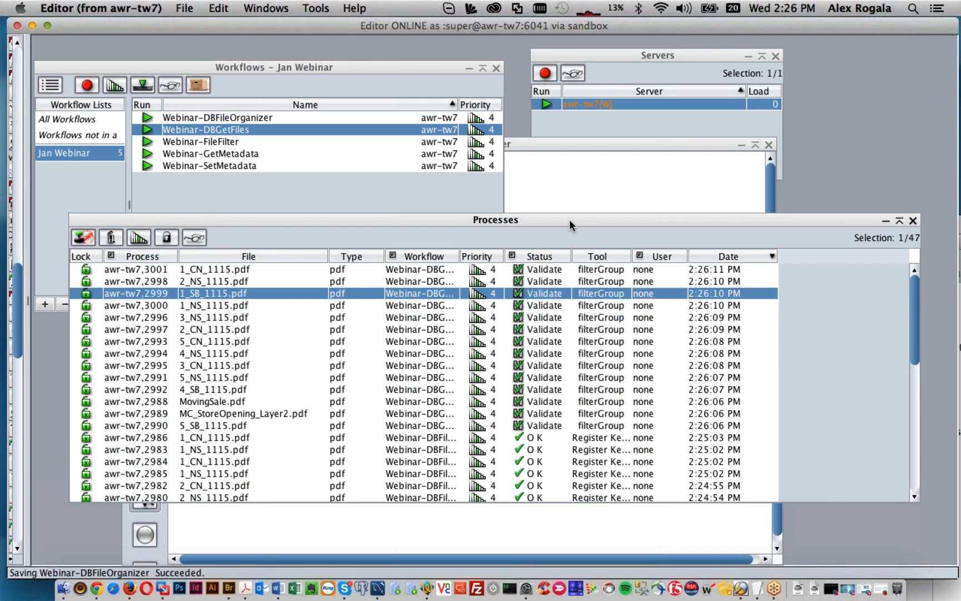
# - Arrange the Processes list above the Webinar-DBGetFiles workflow and inspect the workflow's filterGroup tool
pyautogui.moveTo(564, 213); pyautogui.dragTo(571, 41)
pyautogui.click(536, 333)
pyautogui.moveTo(536, 311); pyautogui.dragTo(535, 285)
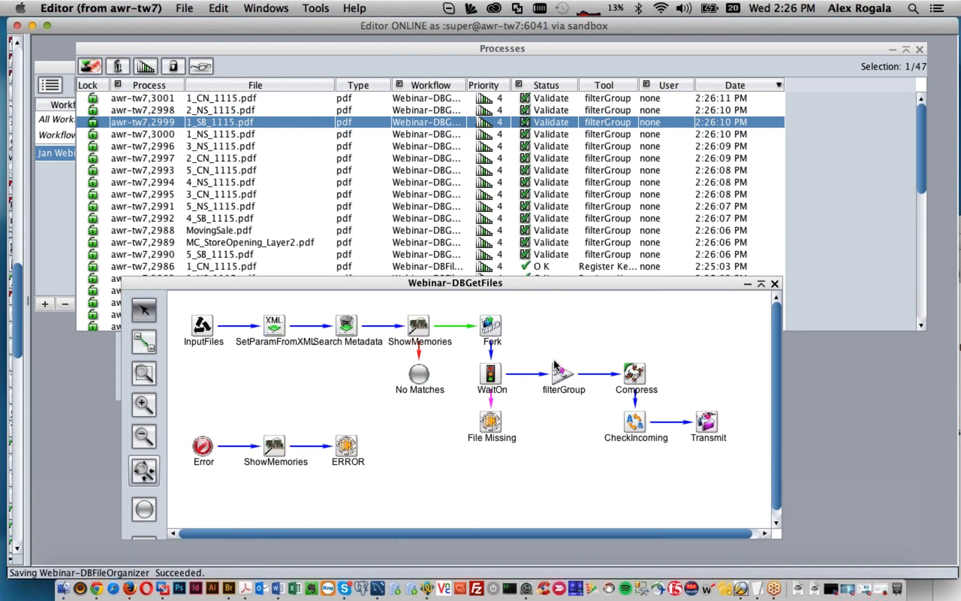
pyautogui.doubleClick(555, 374)
pyautogui.click(719, 423)
pyautogui.moveTo(552, 278); pyautogui.dragTo(556, 286)
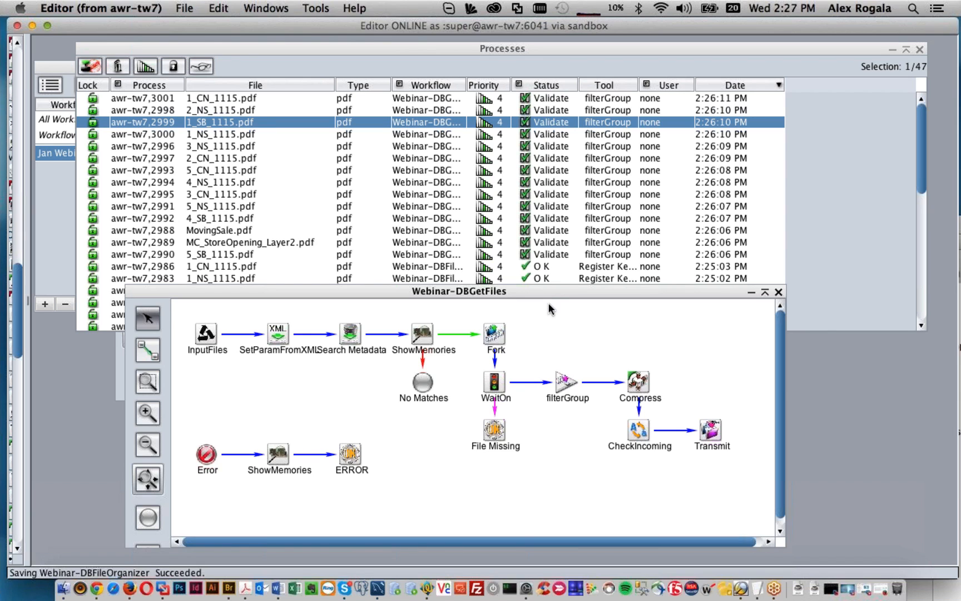
# - Switch to Firefox's Webinar-DBFileOrganizer upload page, view the Publication Type options without changing them, and move the window aside
pyautogui.press('super+Tab')
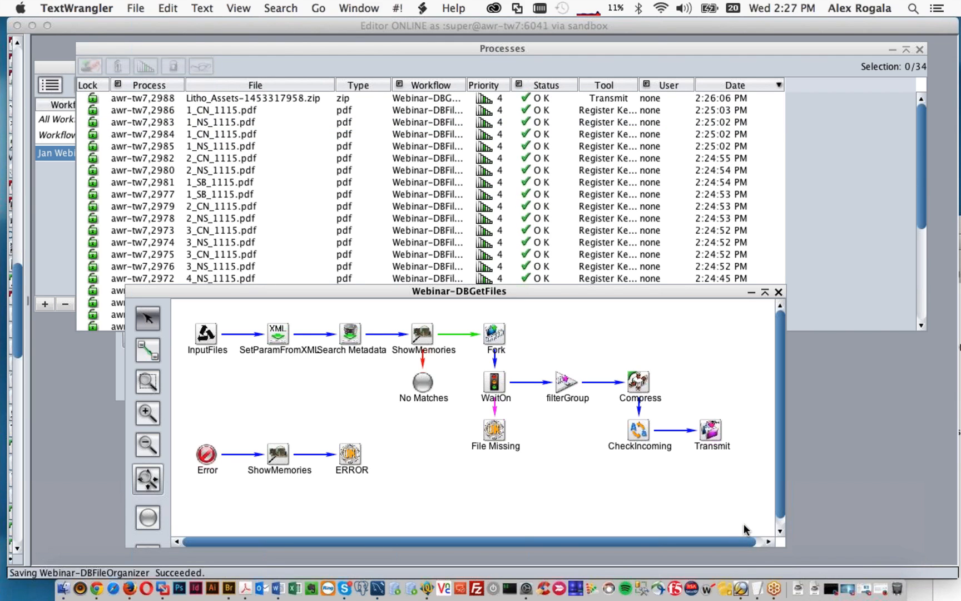
pyautogui.click(671, 522)
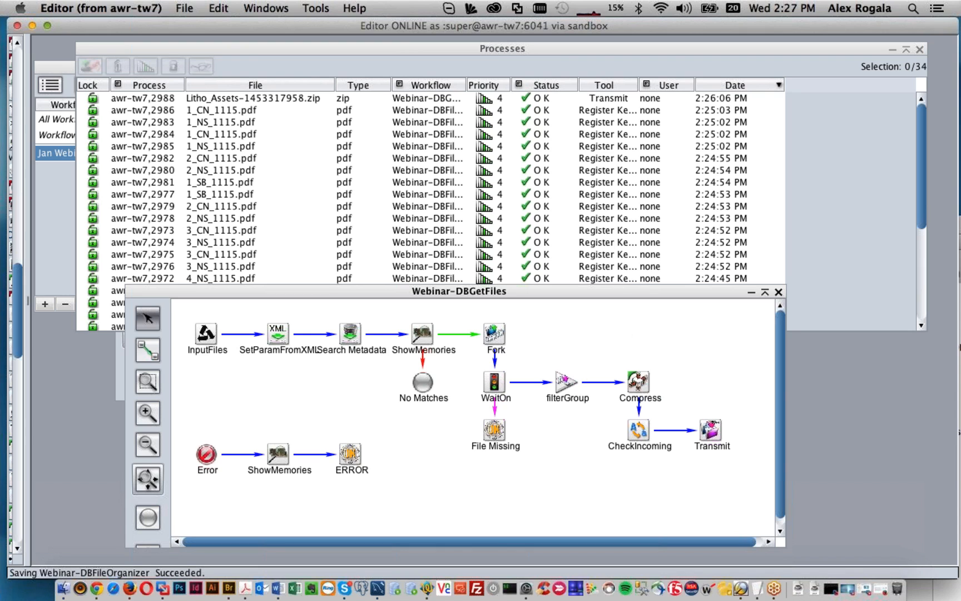
pyautogui.moveTo(960, 356); pyautogui.dragTo(311, 37)
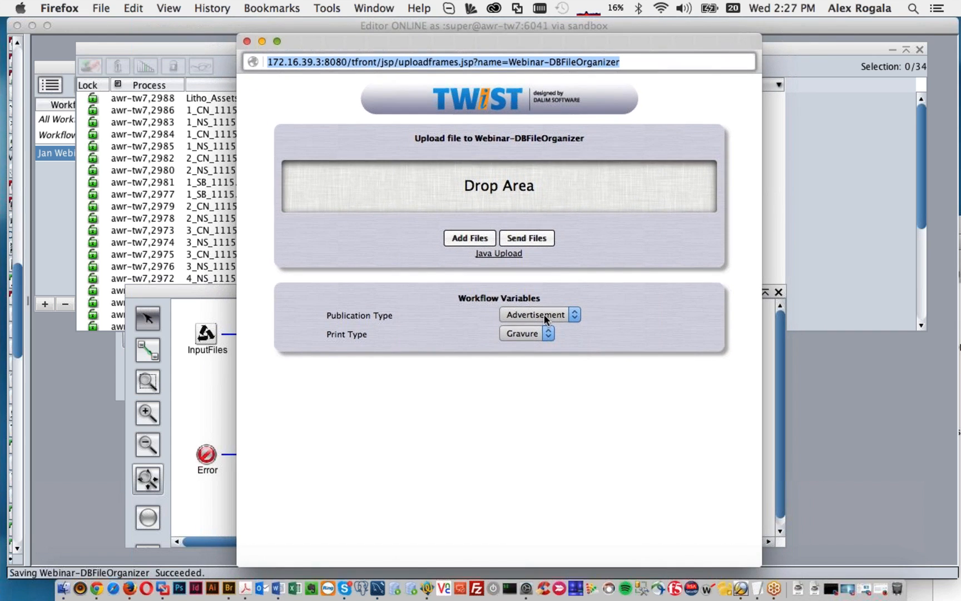
pyautogui.click(543, 314)
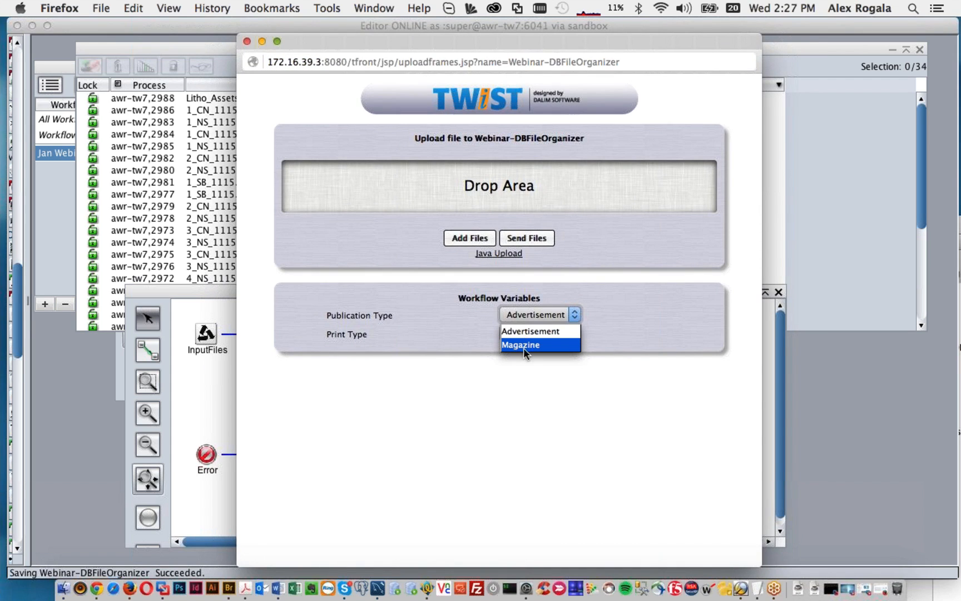
pyautogui.click(548, 374)
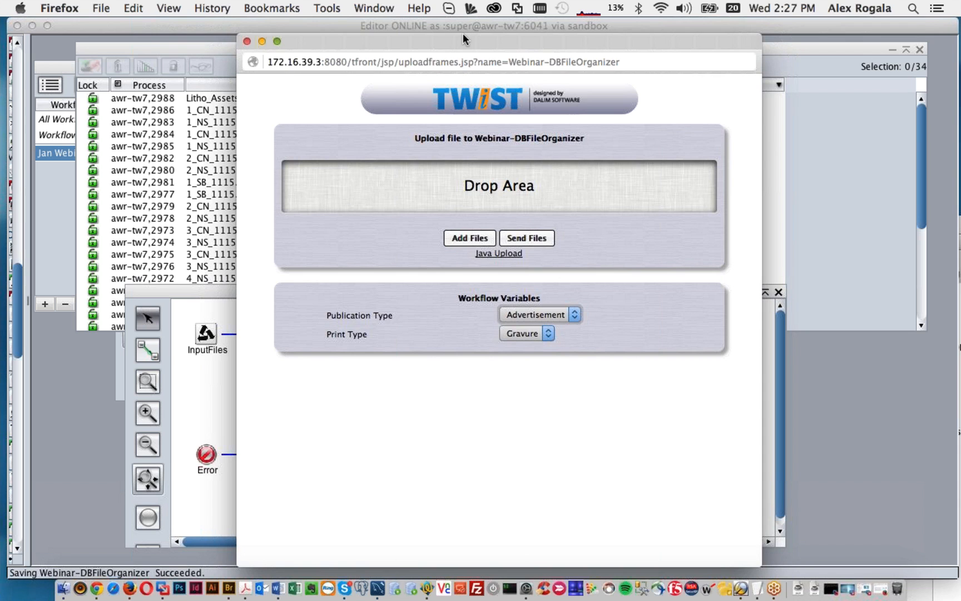
pyautogui.moveTo(463, 39); pyautogui.dragTo(960, 112)
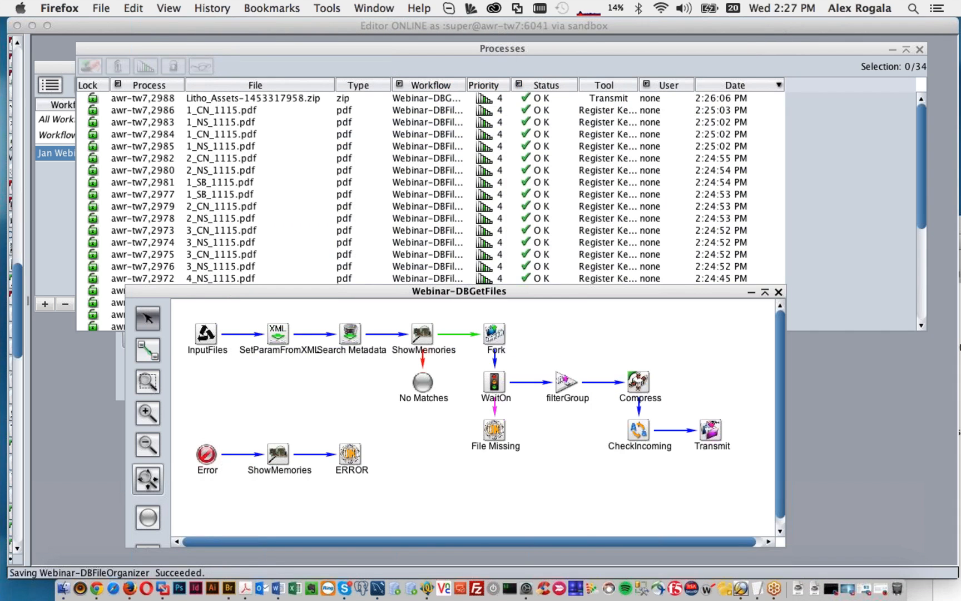
# - Extract Litho_Assets-1453317958.zip from DBGetFiles in the Webinar_Output folder in Finder and list the extracted folder's PDFs
pyautogui.moveTo(960, 238); pyautogui.dragTo(705, 120)
pyautogui.moveTo(618, 156); pyautogui.dragTo(616, 142)
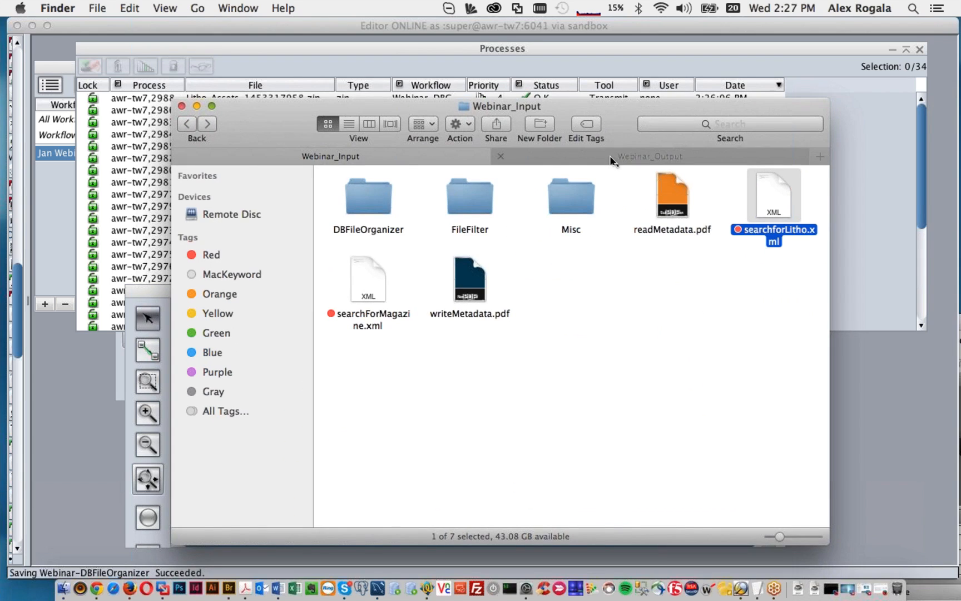
pyautogui.click(610, 155)
pyautogui.click(317, 202)
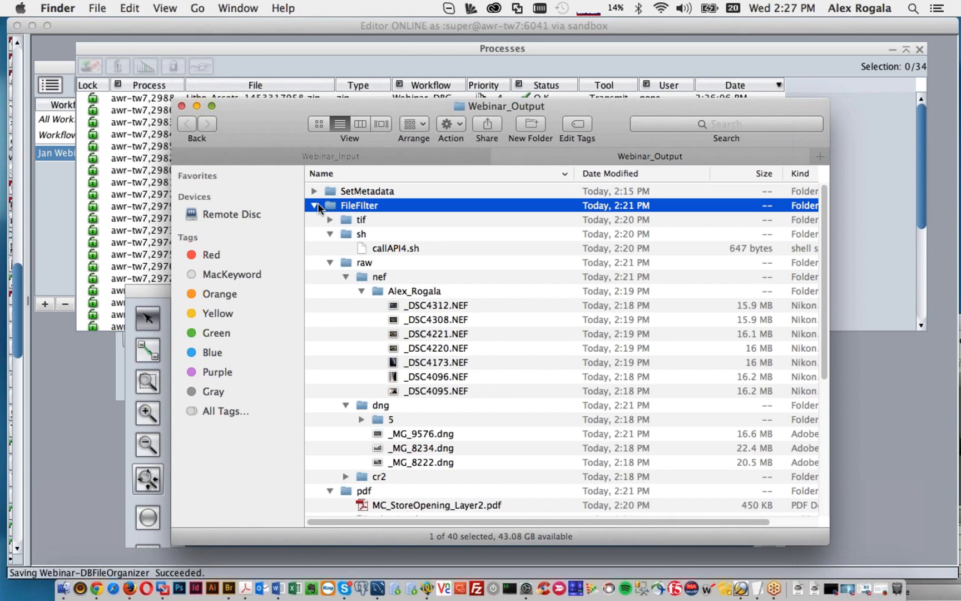
pyautogui.click(314, 205)
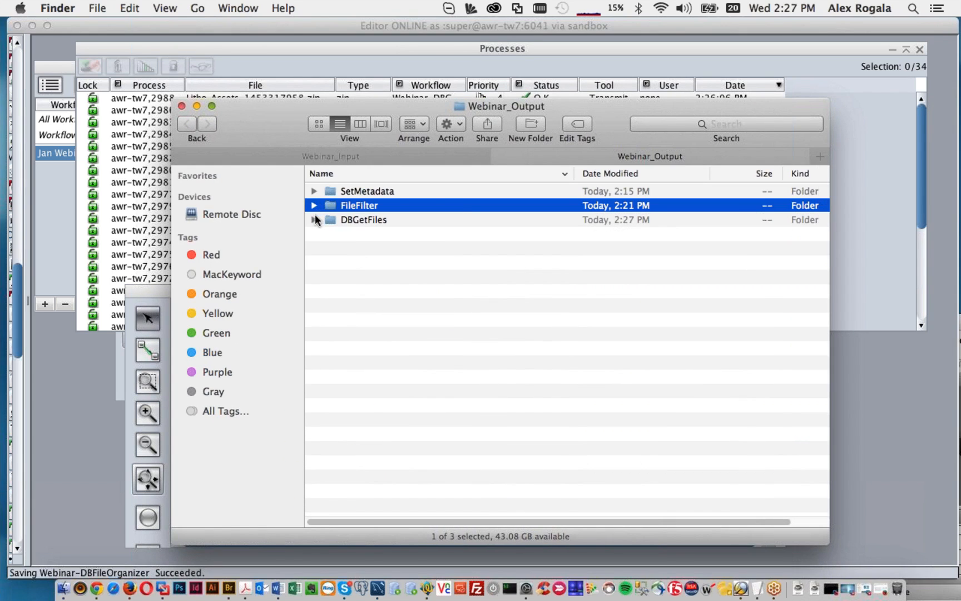
pyautogui.click(315, 219)
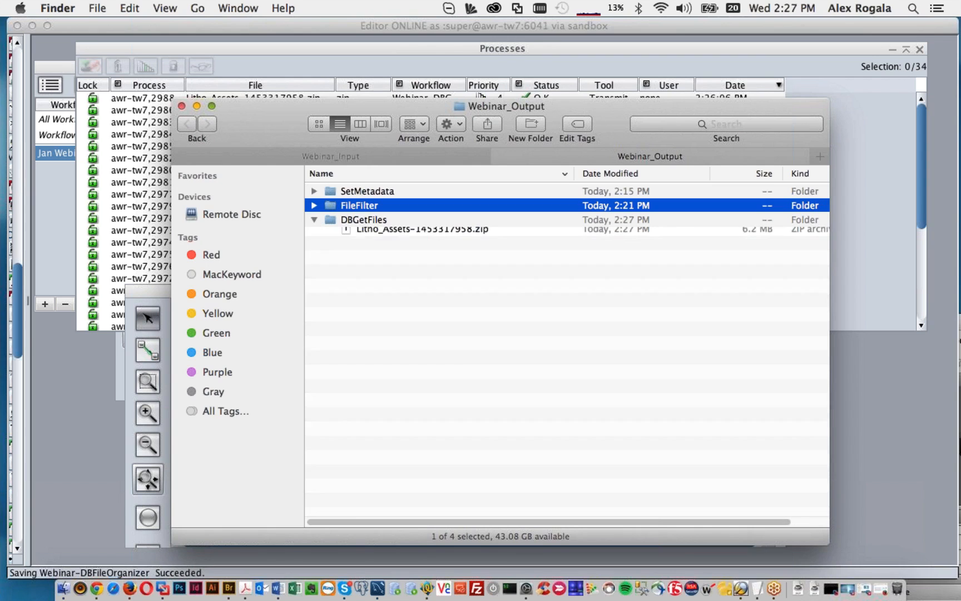
pyautogui.doubleClick(378, 233)
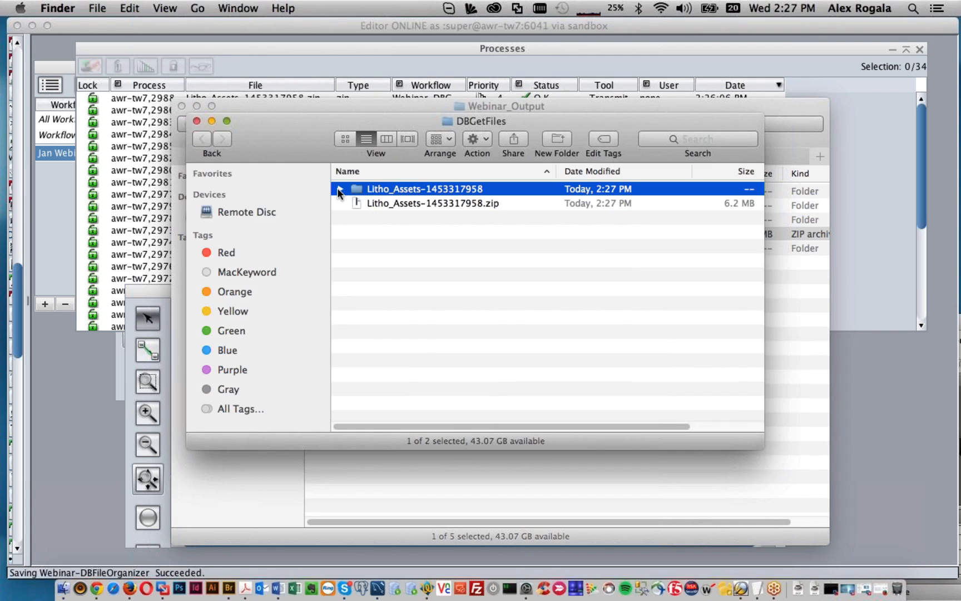
pyautogui.click(340, 188)
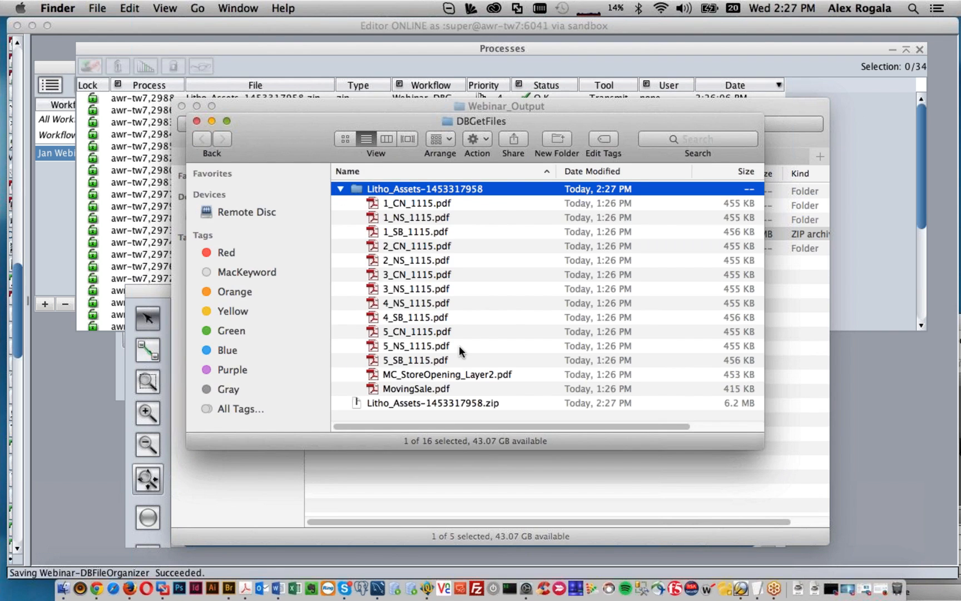
# - Move the DBGetFiles and Webinar_Output folder windows aside, return to the workflow editor, and close the Processes list
pyautogui.moveTo(308, 131); pyautogui.dragTo(451, 251)
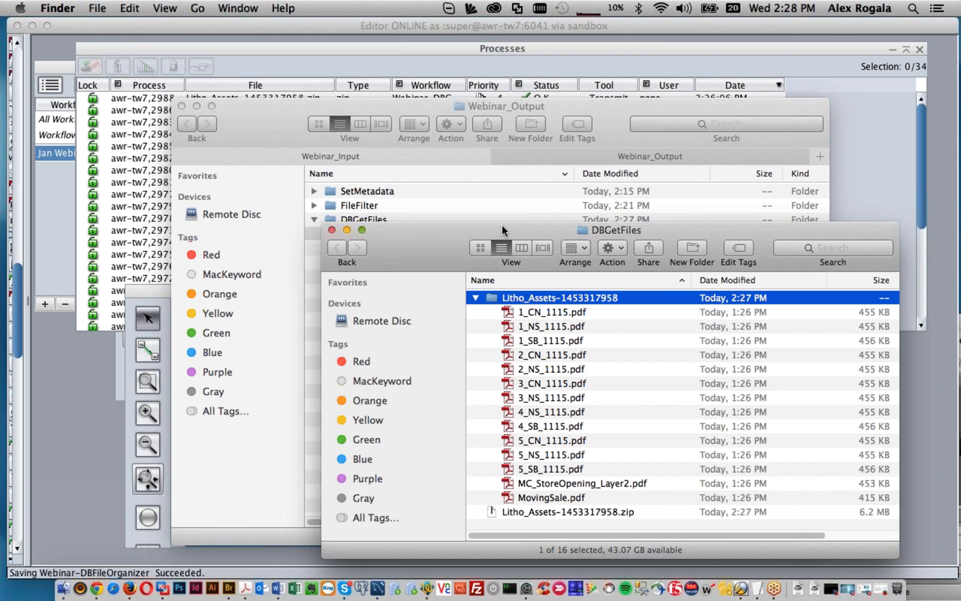
pyautogui.moveTo(502, 225); pyautogui.dragTo(595, 271)
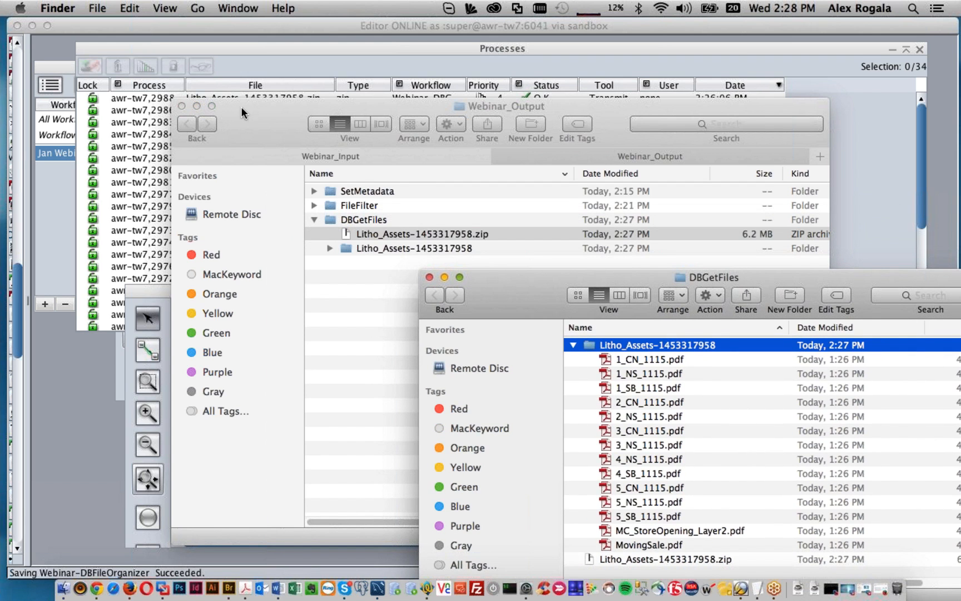
pyautogui.moveTo(240, 107); pyautogui.dragTo(348, 351)
pyautogui.moveTo(338, 295); pyautogui.dragTo(338, 250)
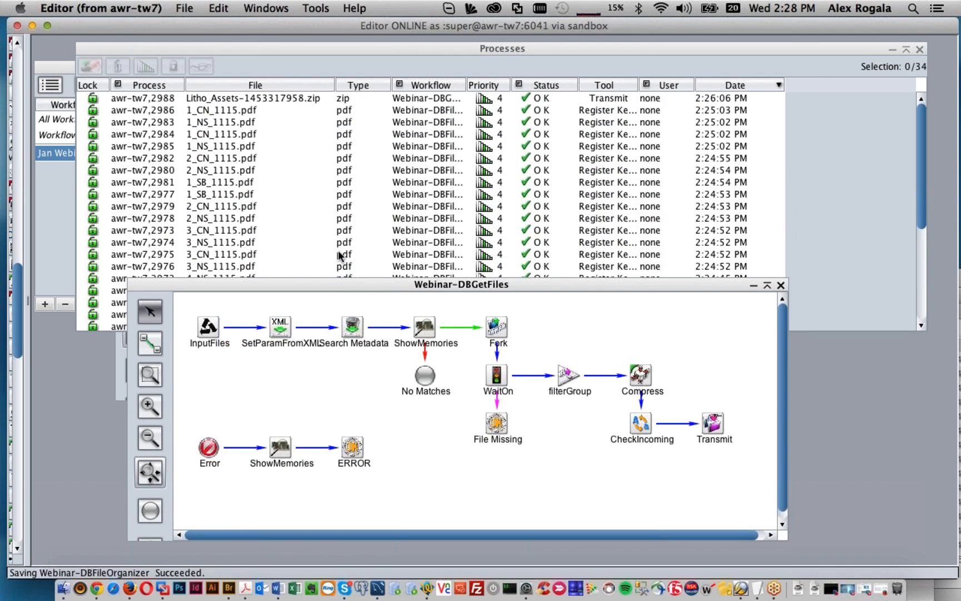
pyautogui.click(919, 50)
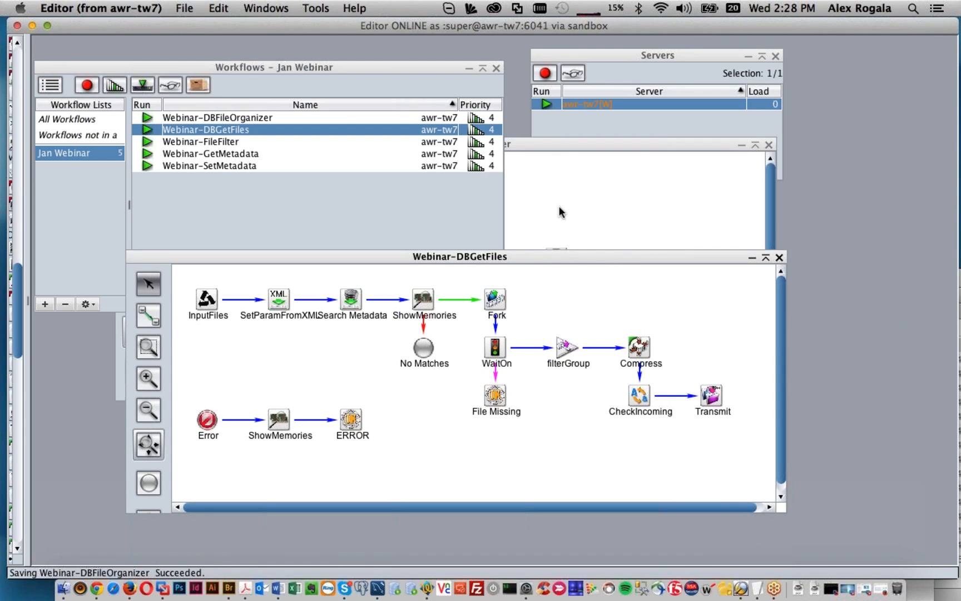
# - Arrange the Webinar-DBGetFiles and Webinar-DBFileOrganizer windows lower so the Jan Webinar workflow list is uncovered
pyautogui.moveTo(553, 255); pyautogui.dragTo(533, 280)
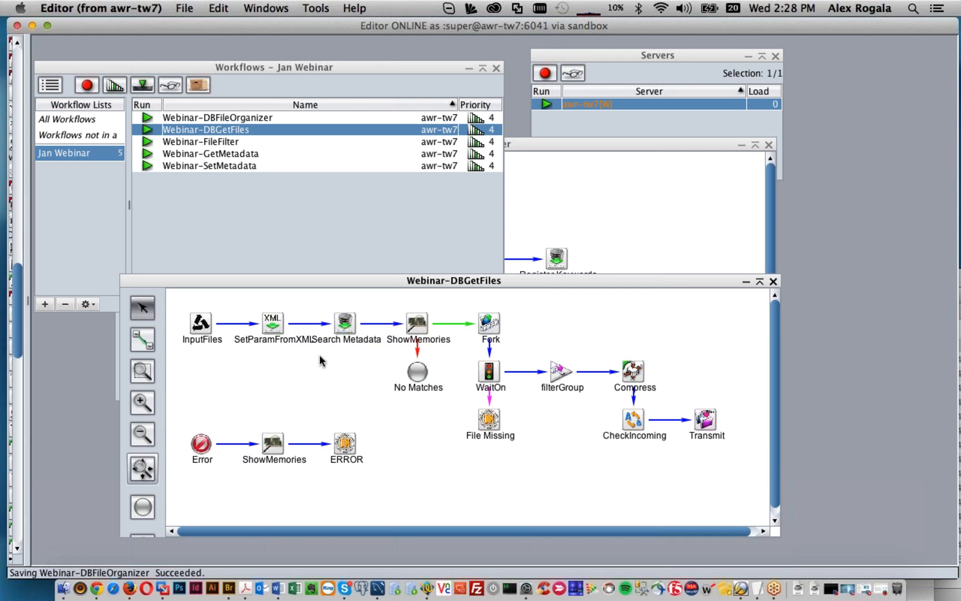
pyautogui.moveTo(472, 280); pyautogui.dragTo(473, 303)
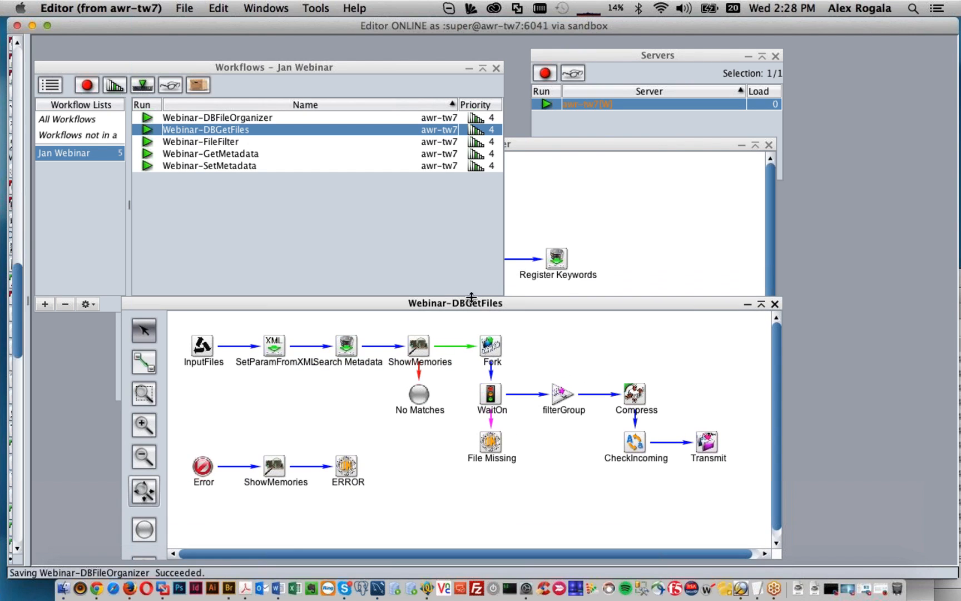
pyautogui.click(604, 252)
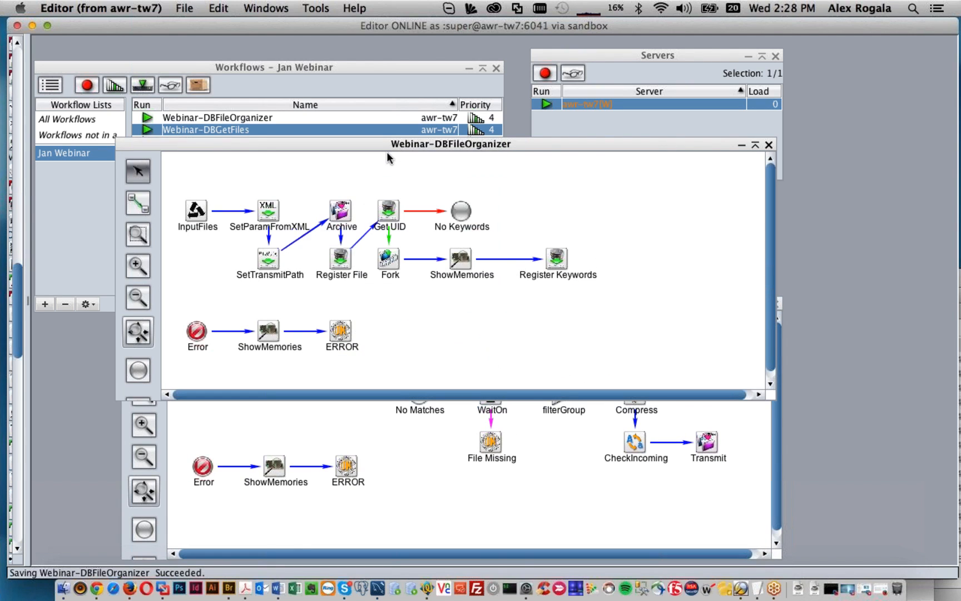
pyautogui.moveTo(393, 149); pyautogui.dragTo(393, 231)
# - Open the Webinar-FileFilter workflow from the Jan Webinar list, reposition its window, and review its chain of tools through Transmit
pyautogui.doubleClick(240, 142)
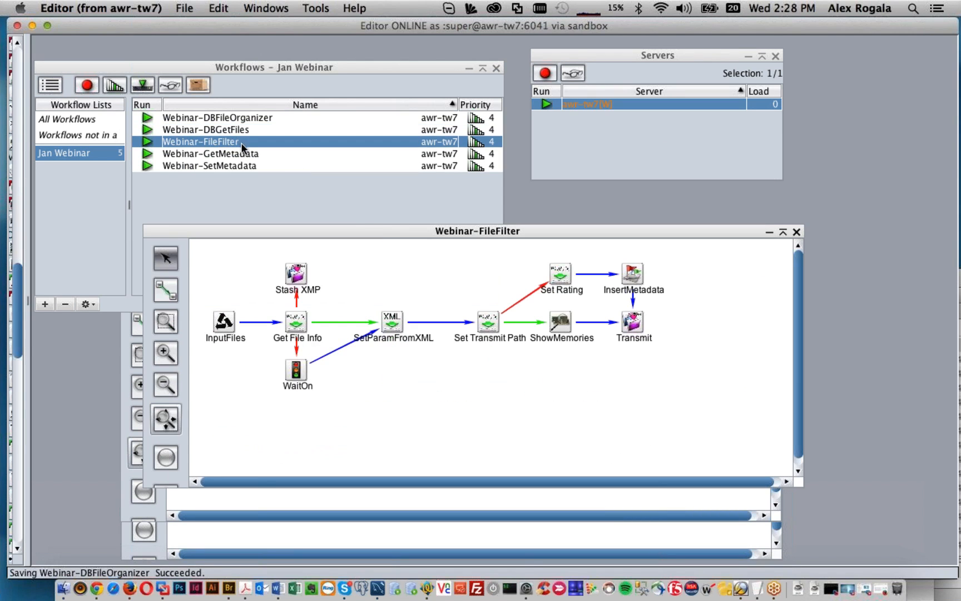
pyautogui.moveTo(372, 229); pyautogui.dragTo(380, 133)
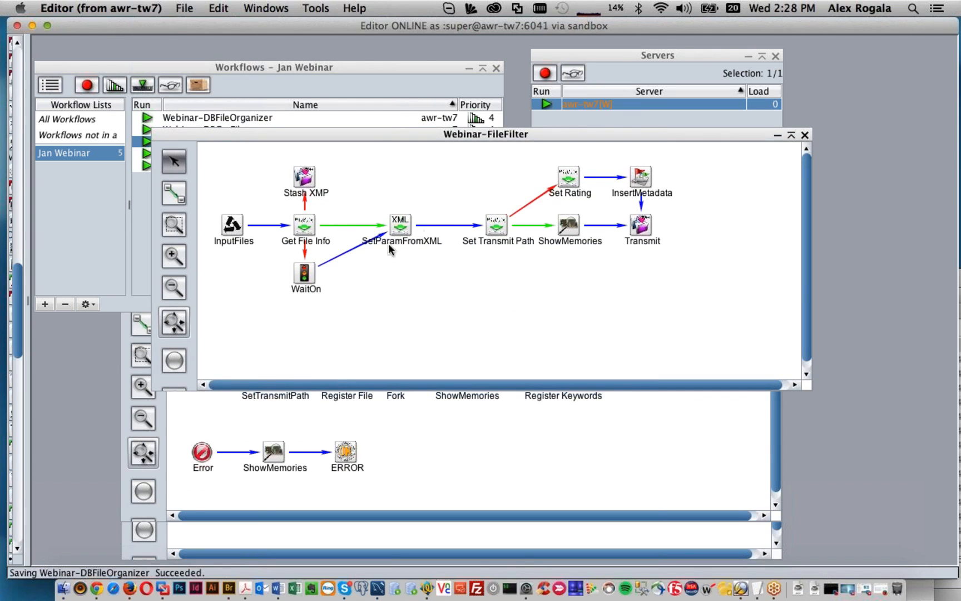
pyautogui.moveTo(640, 202); pyautogui.dragTo(641, 223)
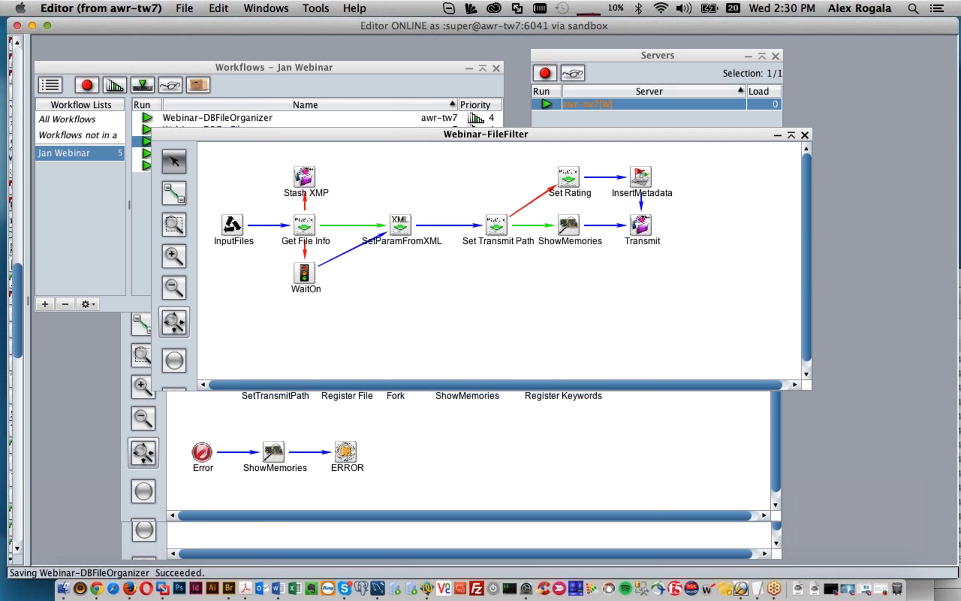
pyautogui.press('super+Tab')
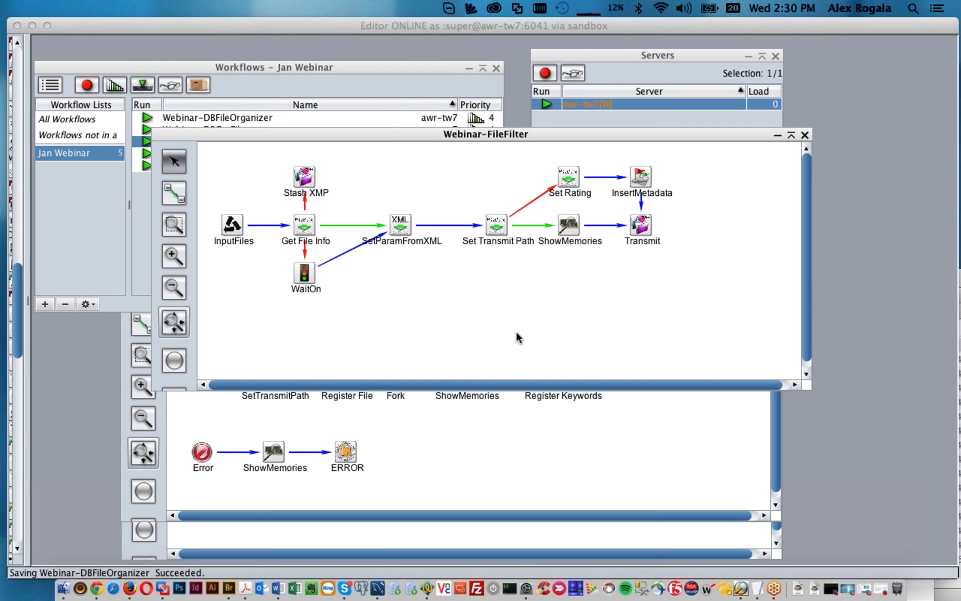
# - Open Webinar-DBFileOrganizer's SetParamFromXML tool and load 1_CN_1115.pdf from the DBFileOrganizer folder as the XML sample
pyautogui.click(504, 415)
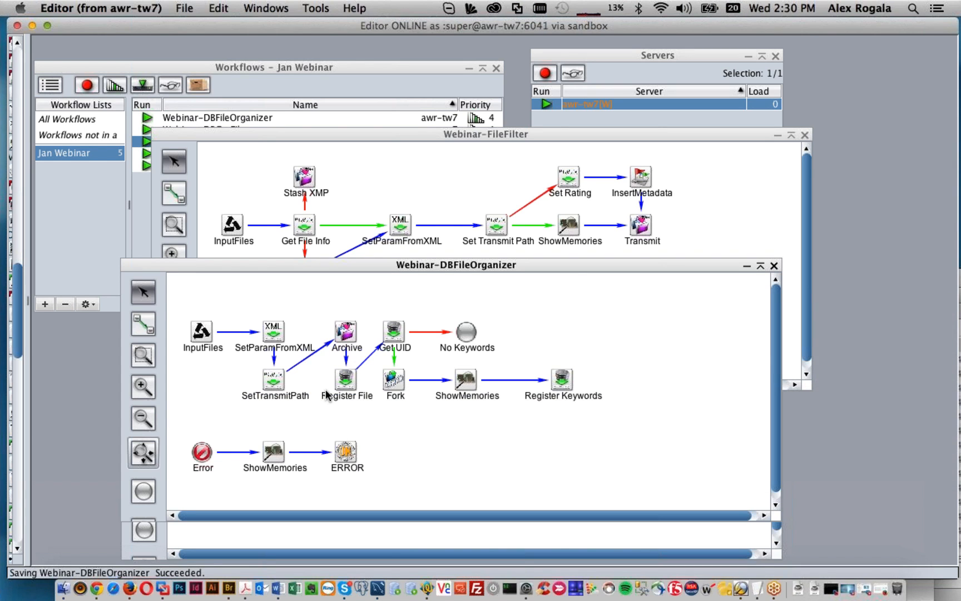
pyautogui.doubleClick(275, 334)
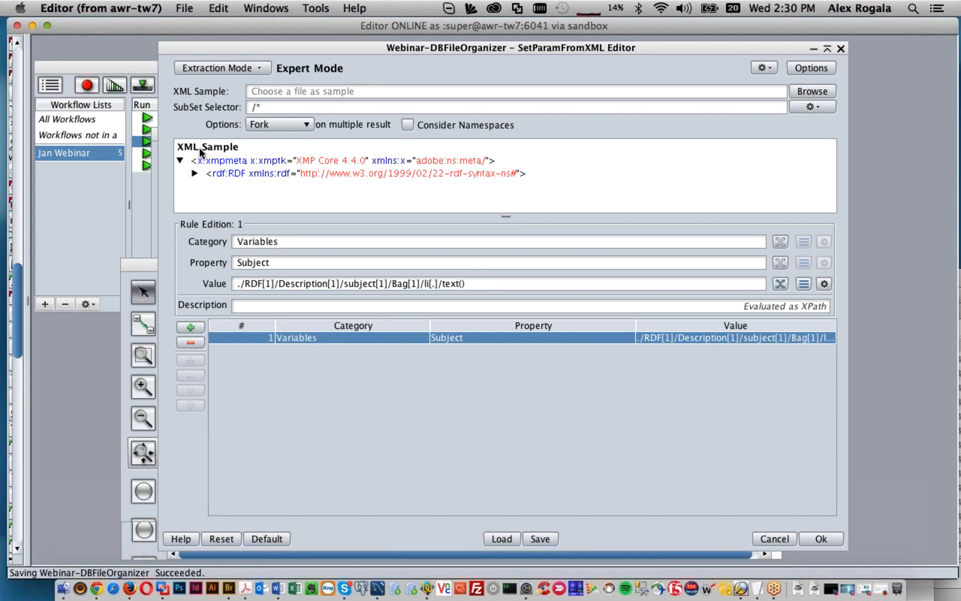
pyautogui.click(196, 174)
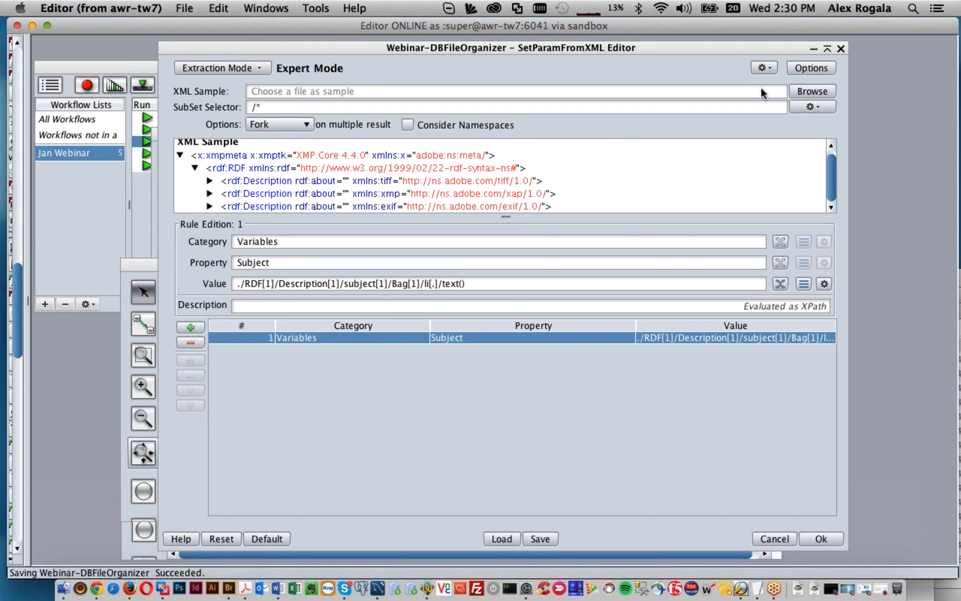
pyautogui.click(801, 92)
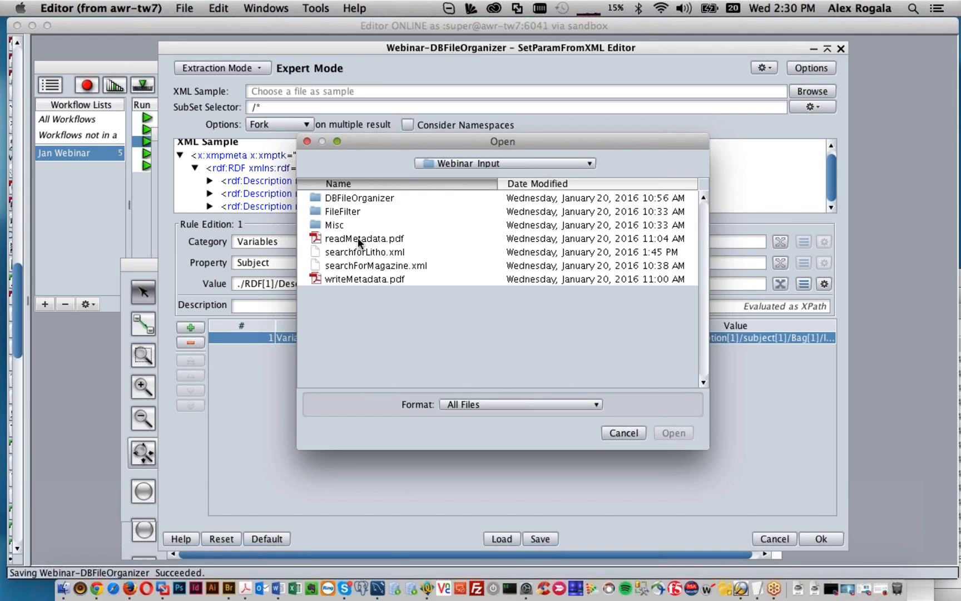
pyautogui.doubleClick(357, 238)
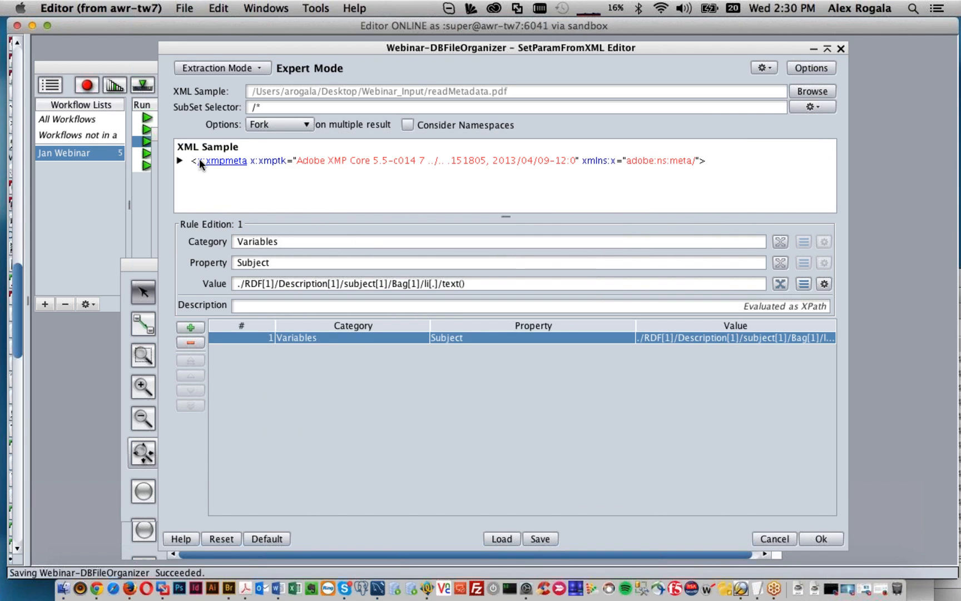
pyautogui.click(815, 92)
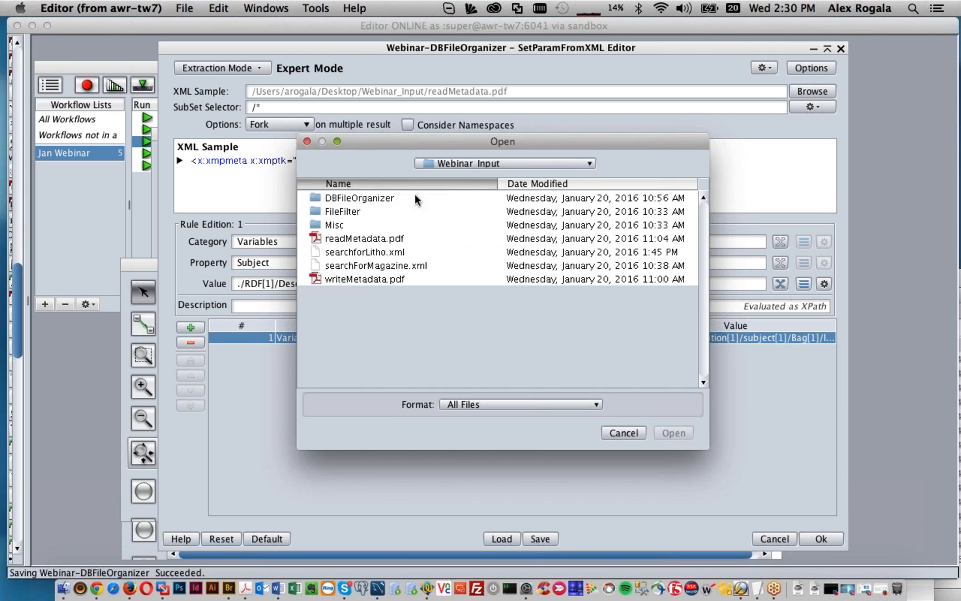
pyautogui.doubleClick(333, 199)
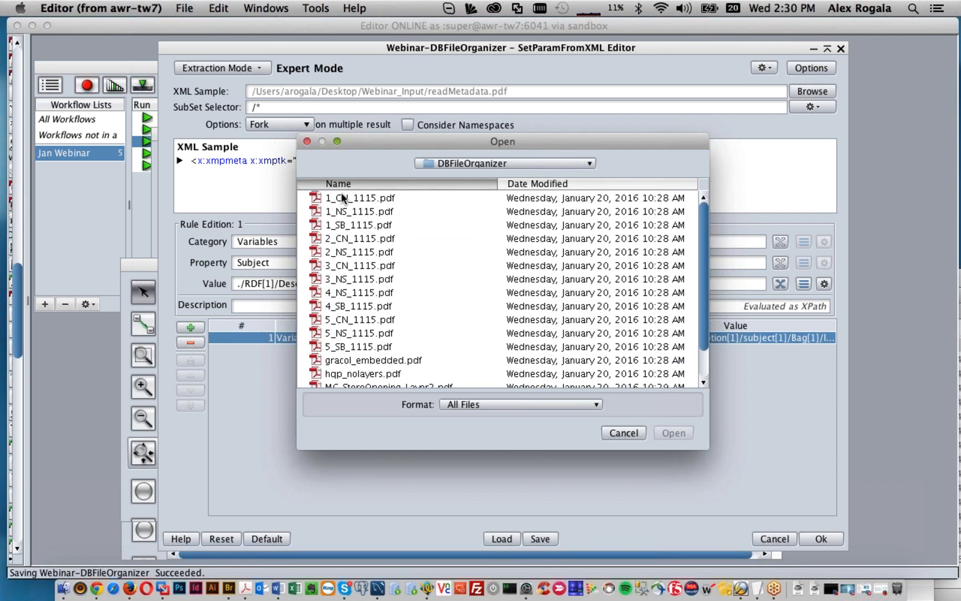
pyautogui.doubleClick(343, 198)
# - Enlarge the XML sample area and expand the sample's metadata down to the keyword entries in the dc:subject rdf:Bag
pyautogui.click(180, 160)
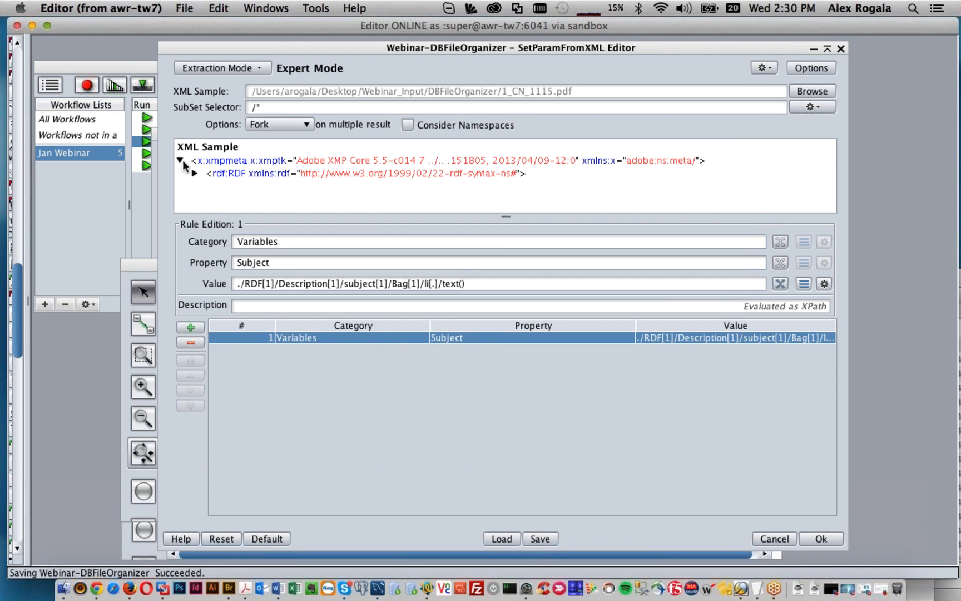
pyautogui.click(193, 172)
pyautogui.click(209, 186)
pyautogui.scroll(-4, 230, 188)
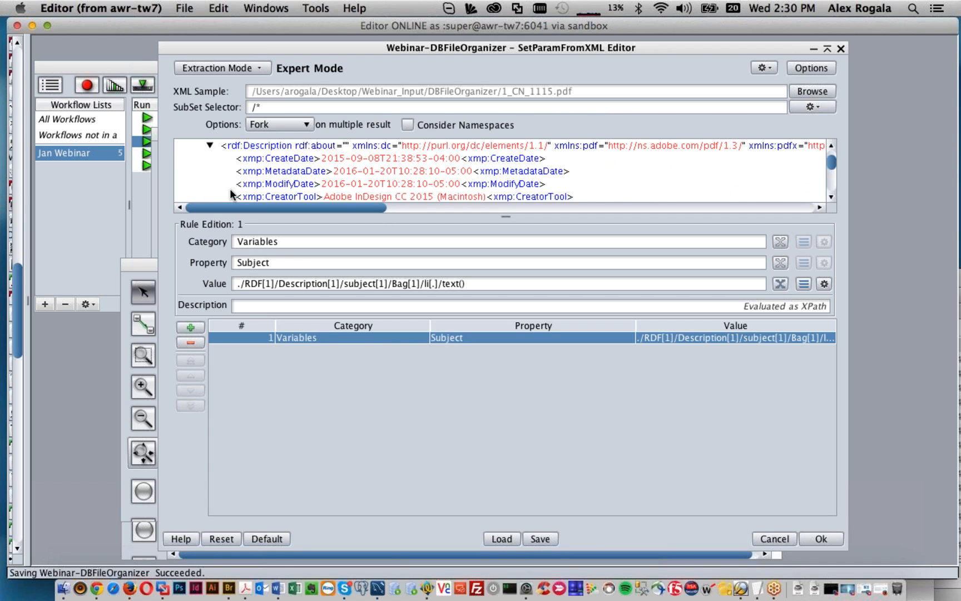
pyautogui.scroll(-5, 230, 188)
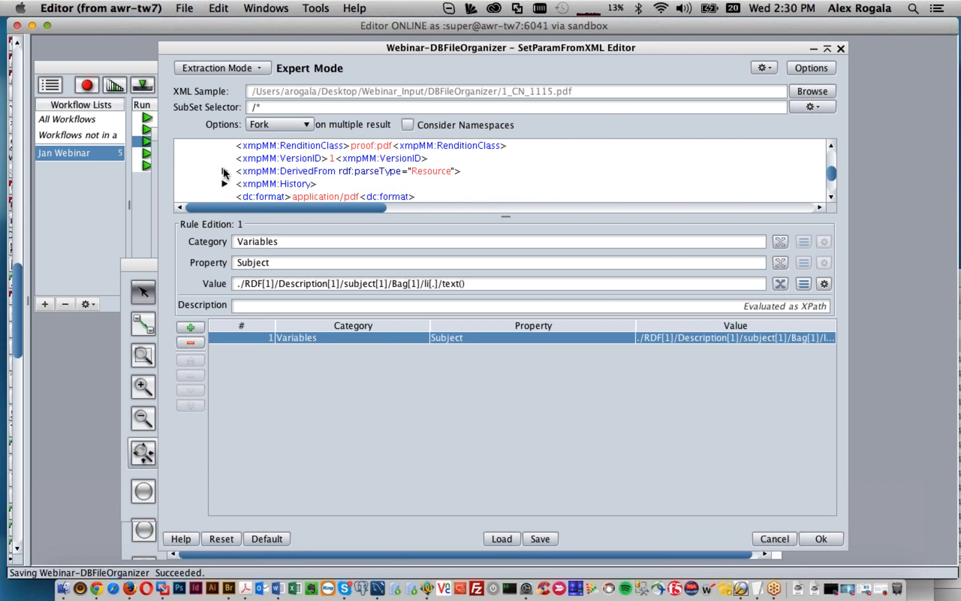
pyautogui.click(224, 172)
pyautogui.scroll(-2, 224, 176)
pyautogui.click(224, 183)
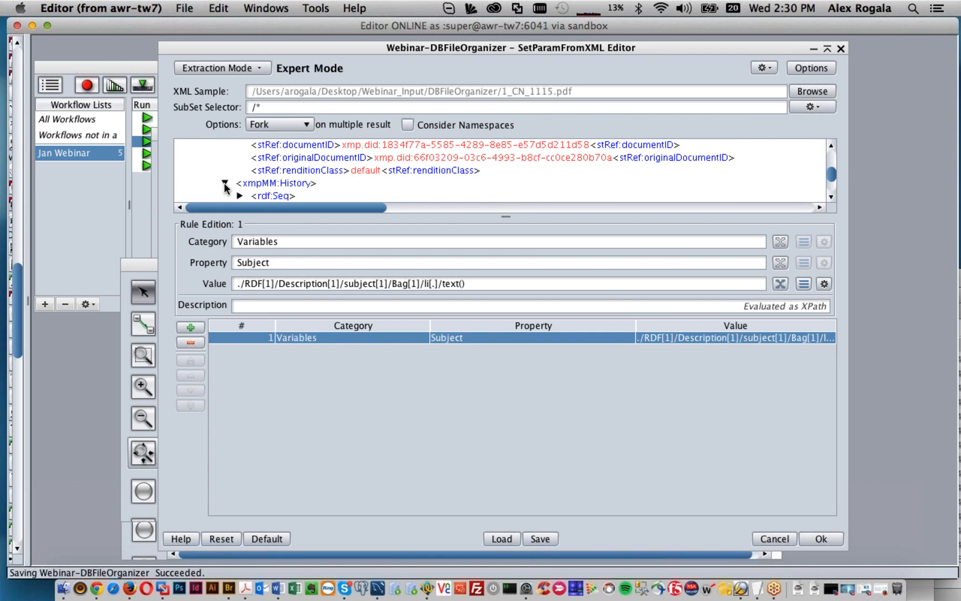
pyautogui.moveTo(507, 218); pyautogui.dragTo(505, 310)
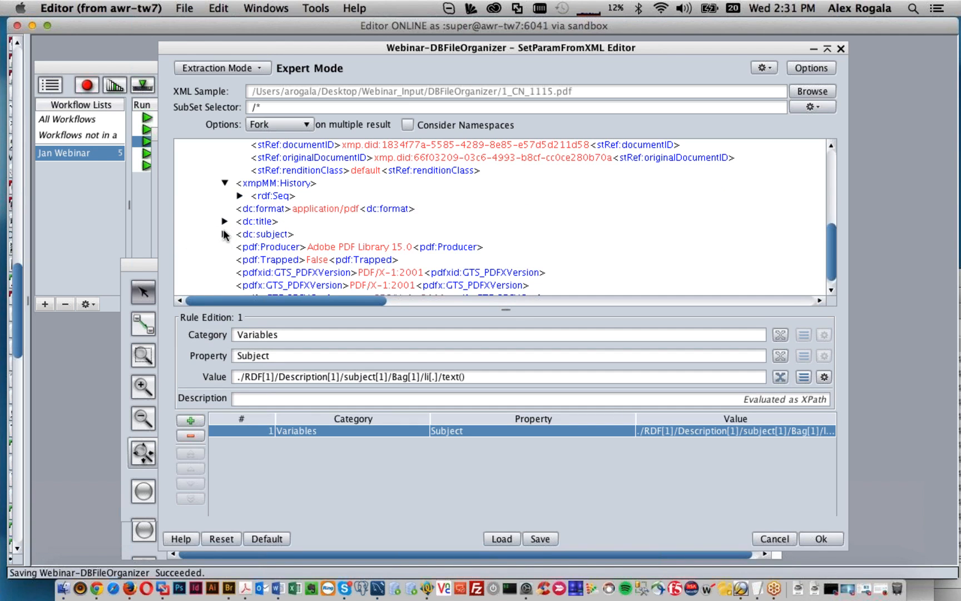
pyautogui.click(224, 234)
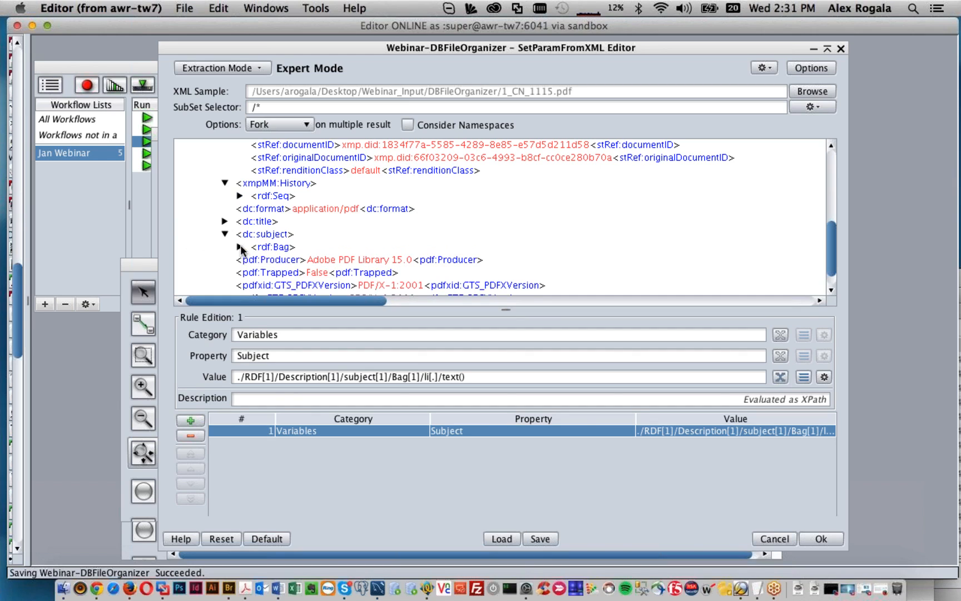
pyautogui.click(240, 247)
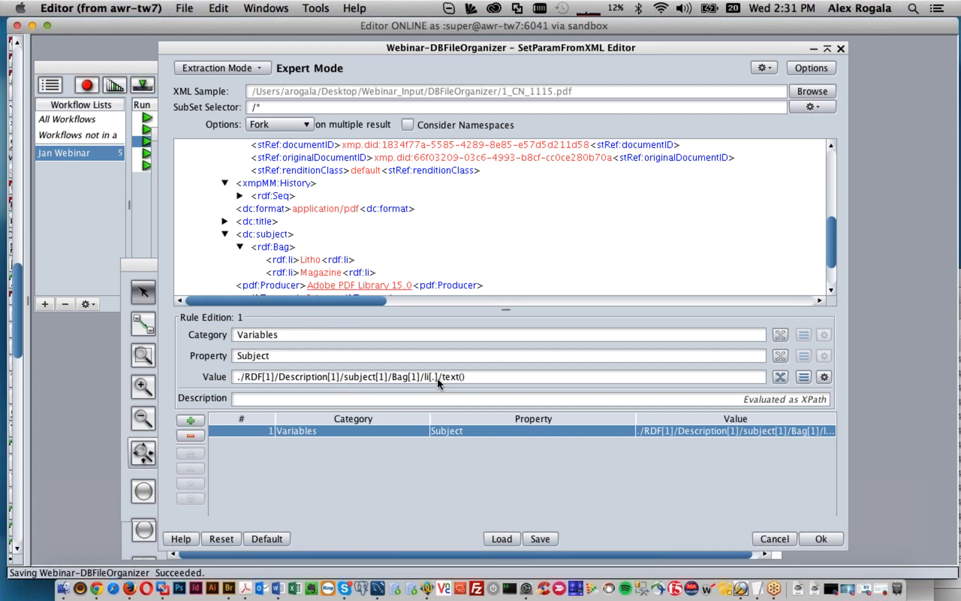
# - Try index 1 in place of the dot in the Subject rule's li[.] XPath, restore the dot, and cancel the SetParamFromXML editor
pyautogui.press('BackSpace')
pyautogui.write('1')
pyautogui.press('BackSpace')
pyautogui.write('.')
pyautogui.click(773, 538)
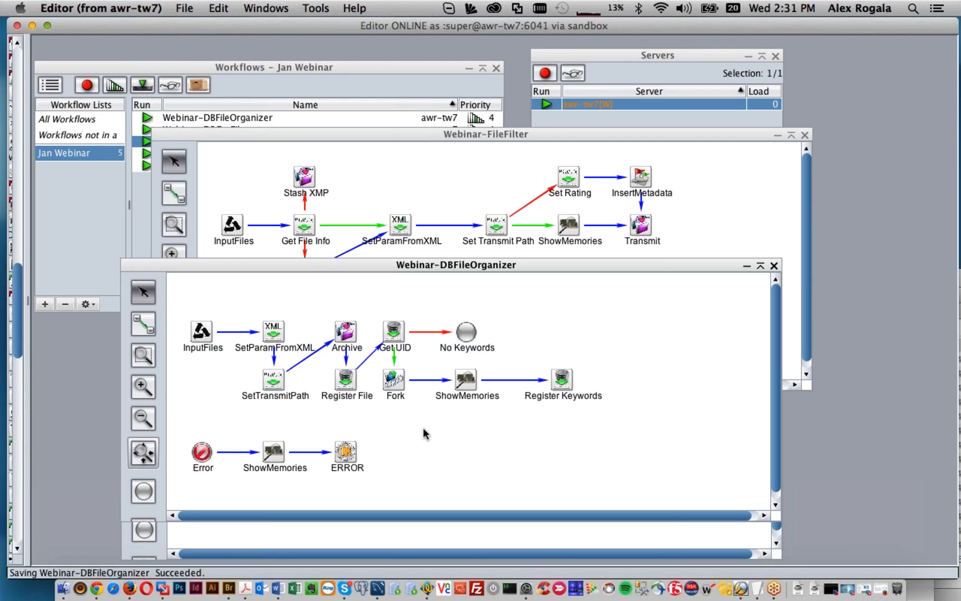
# - Open Webinar-DBFileOrganizer's SetTransmitPath tool, review its myPath and fullName rules, and cancel the rule and tool editors
pyautogui.doubleClick(275, 383)
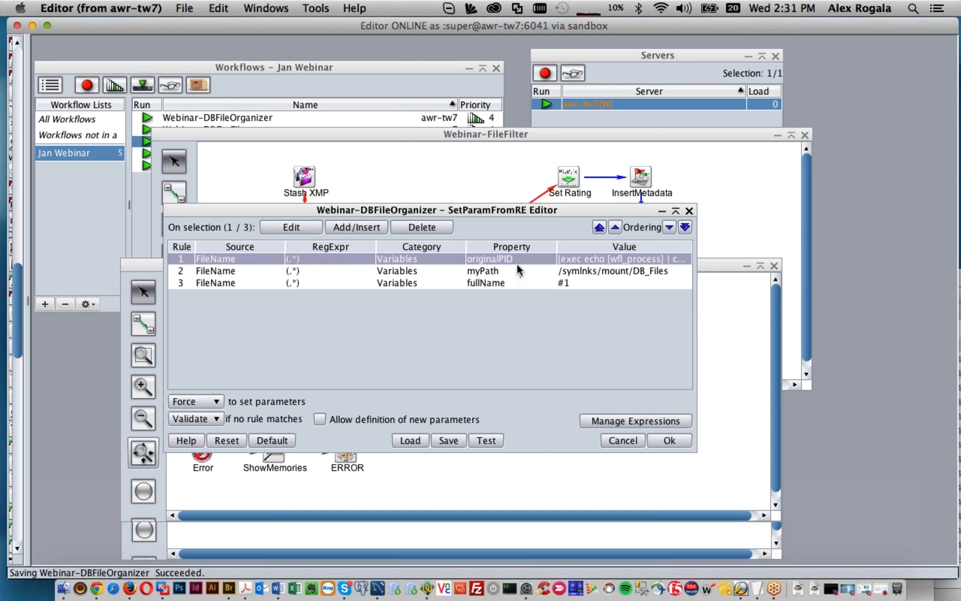
pyautogui.doubleClick(497, 271)
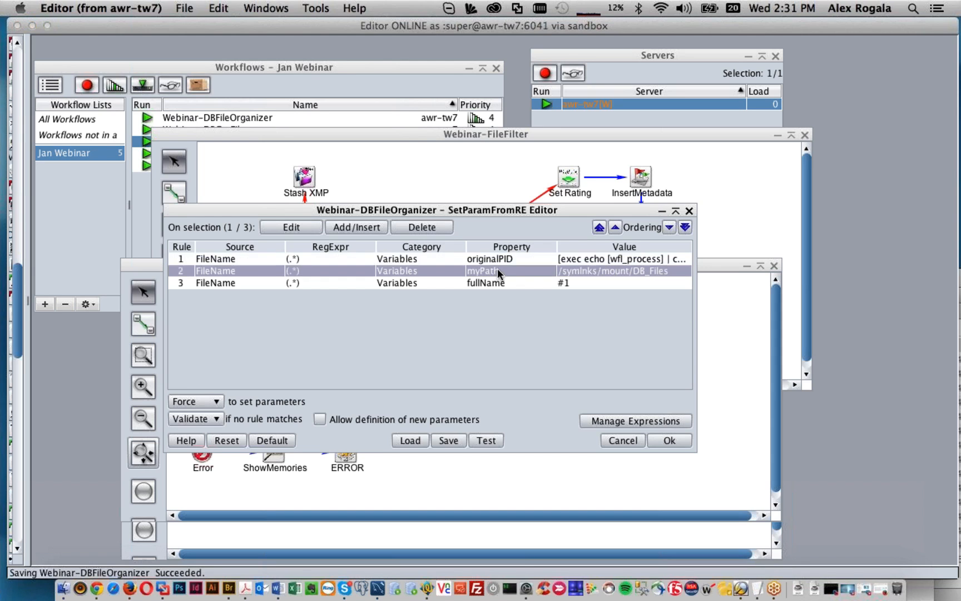
pyautogui.click(758, 325)
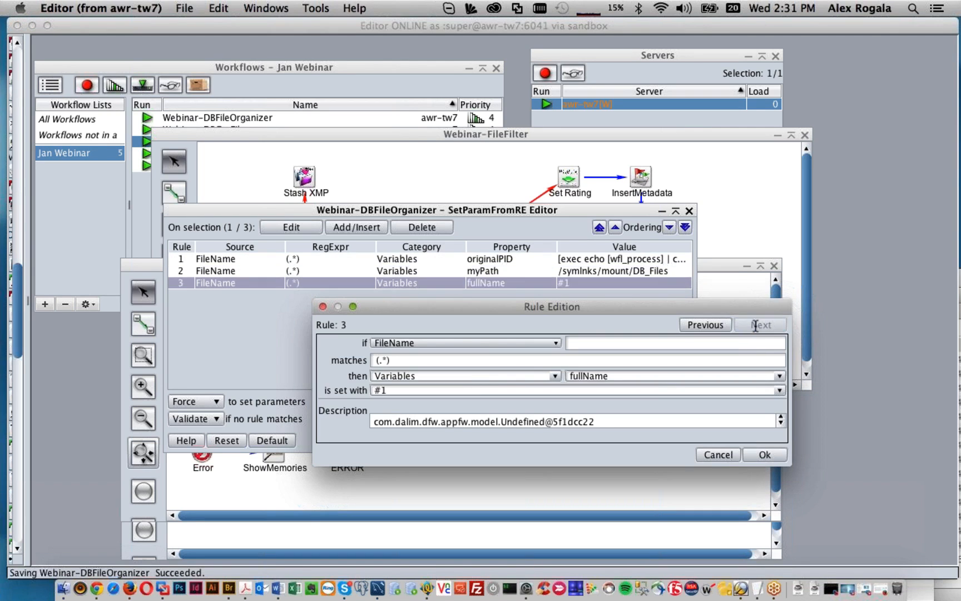
pyautogui.click(713, 453)
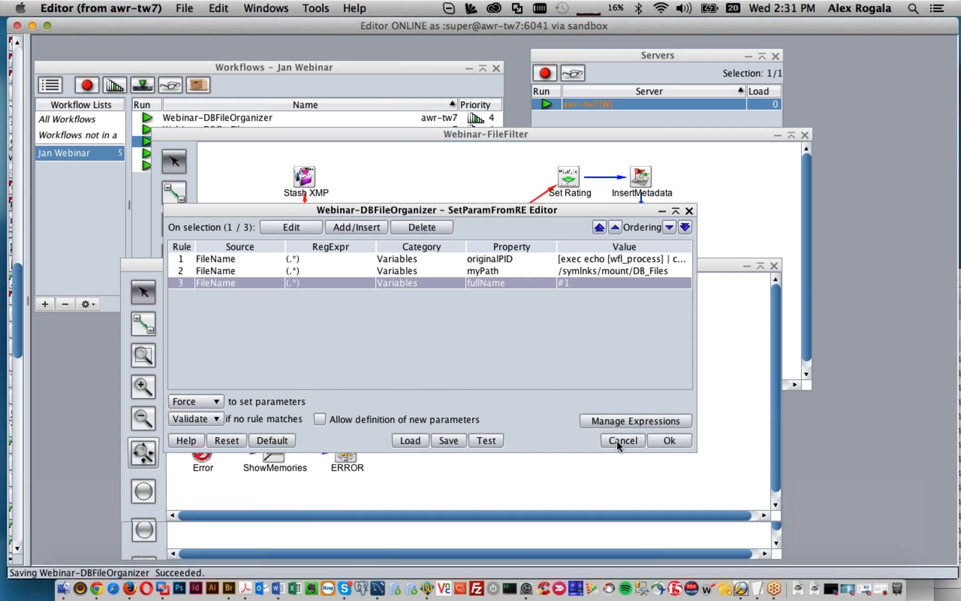
pyautogui.click(617, 440)
# - Open the Register File tool's Extras settings, reposition and enlarge the editor, examine the Write DB asset insert statement, and cancel
pyautogui.doubleClick(337, 383)
pyautogui.click(362, 369)
pyautogui.click(362, 368)
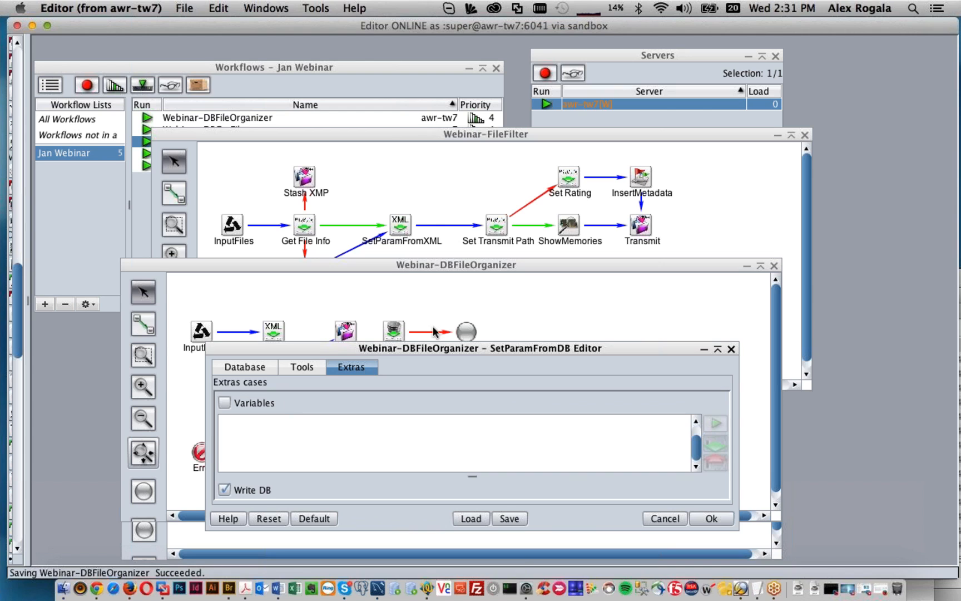
pyautogui.moveTo(425, 350); pyautogui.dragTo(420, 179)
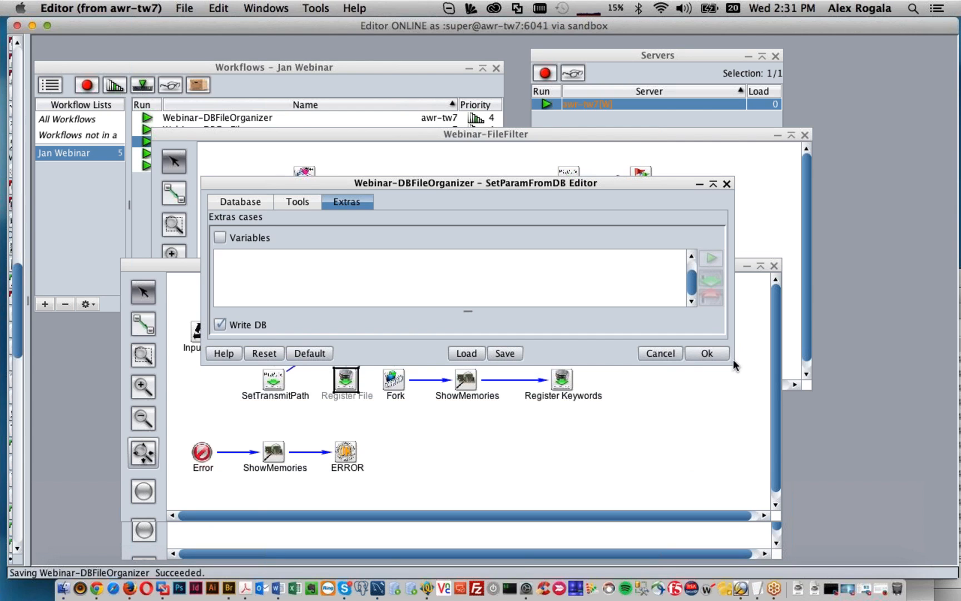
pyautogui.moveTo(736, 364); pyautogui.dragTo(771, 445)
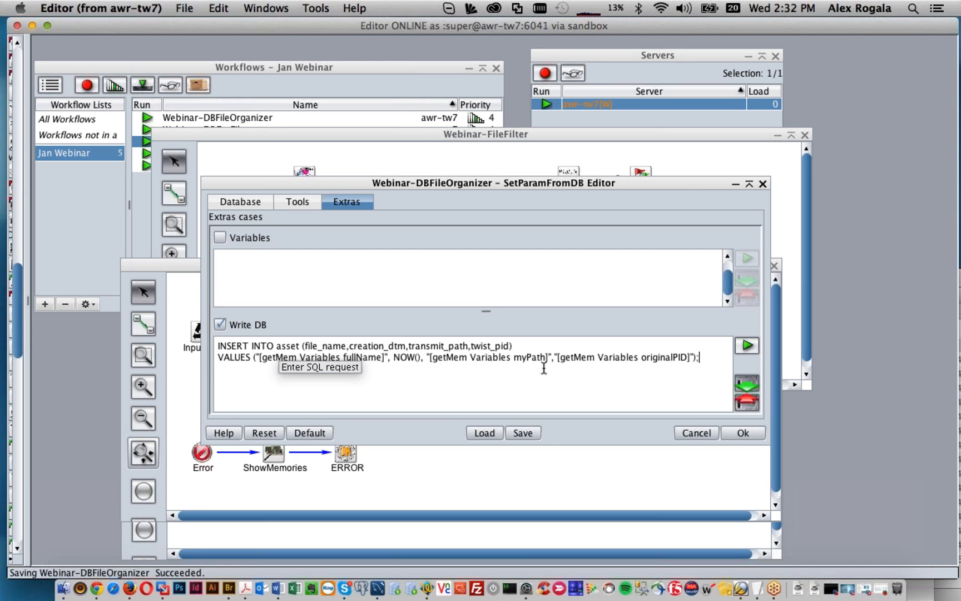
pyautogui.click(699, 437)
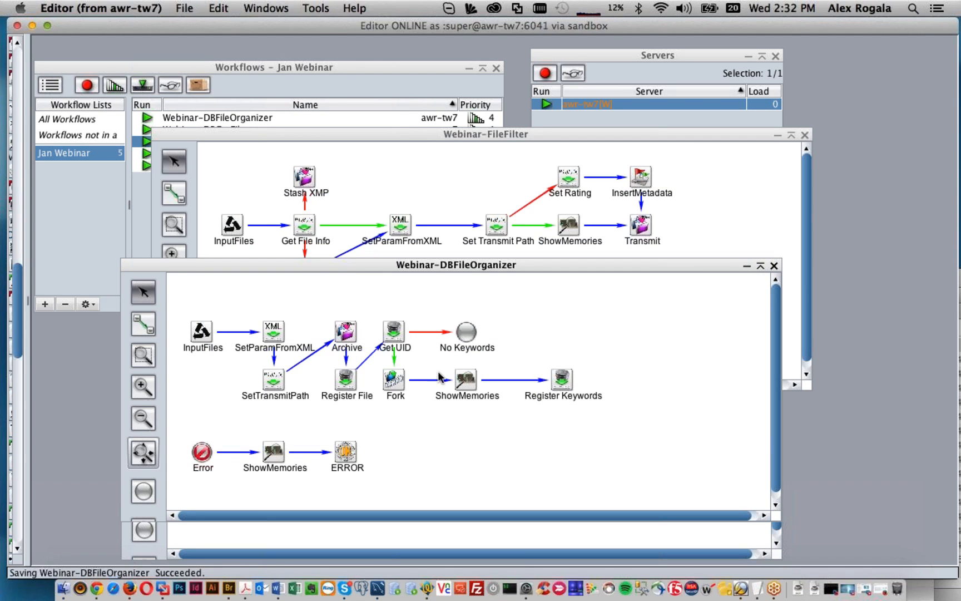
# - Open the Register Keywords tool, reposition its editor, examine the Write DB keyword insert statement, and cancel
pyautogui.doubleClick(562, 383)
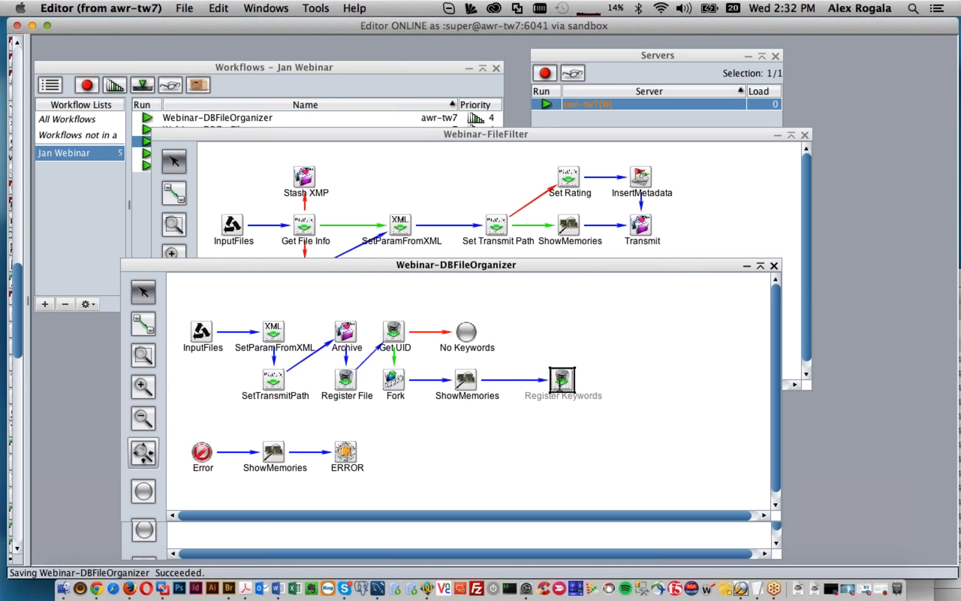
pyautogui.moveTo(391, 183); pyautogui.dragTo(491, 141)
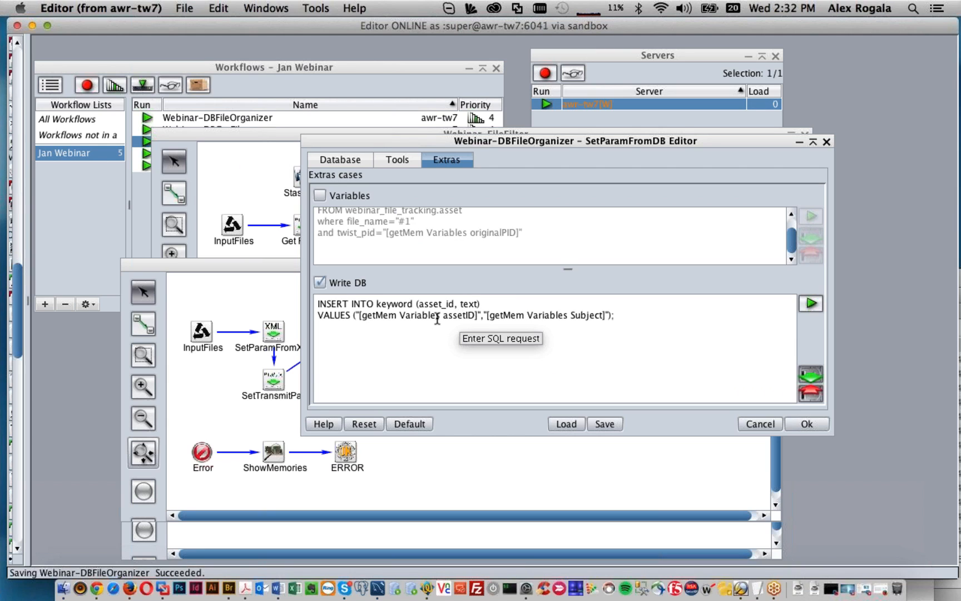
pyautogui.click(760, 424)
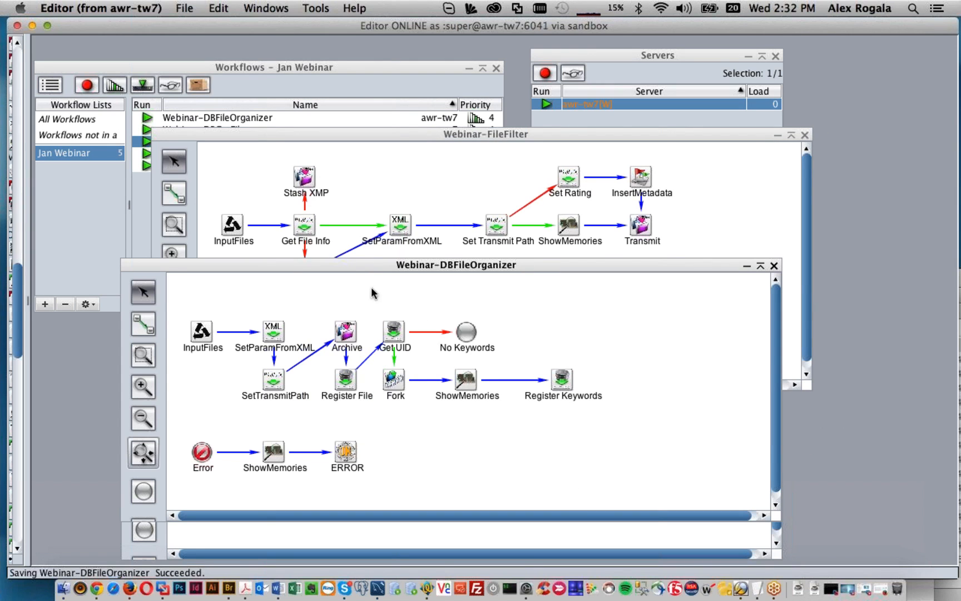
# - Move the Webinar-DBFileOrganizer window aside, reverse the Jan Webinar list's name order, and open the Webinar-DBGetFiles workflow
pyautogui.moveTo(373, 269); pyautogui.dragTo(495, 297)
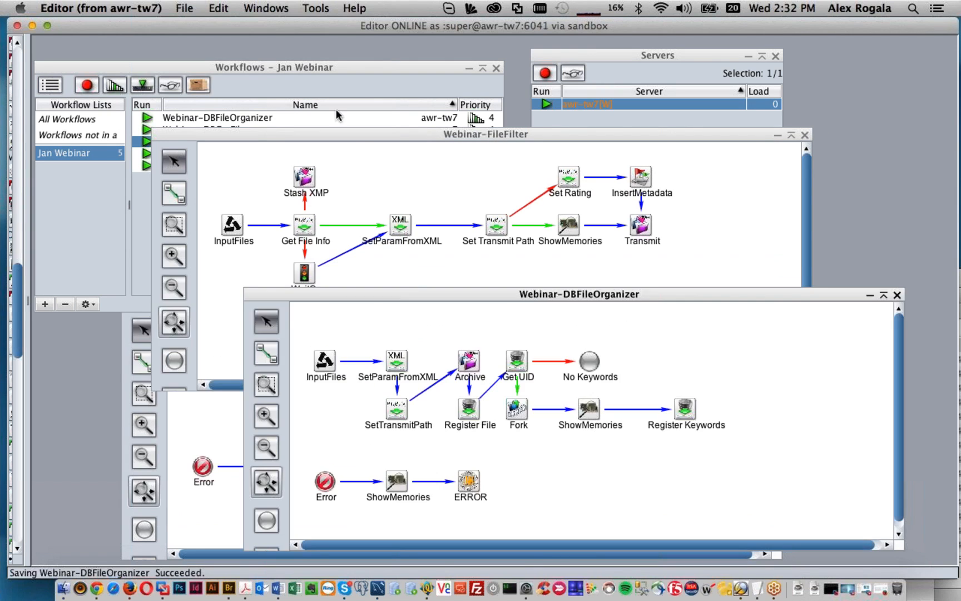
pyautogui.click(335, 106)
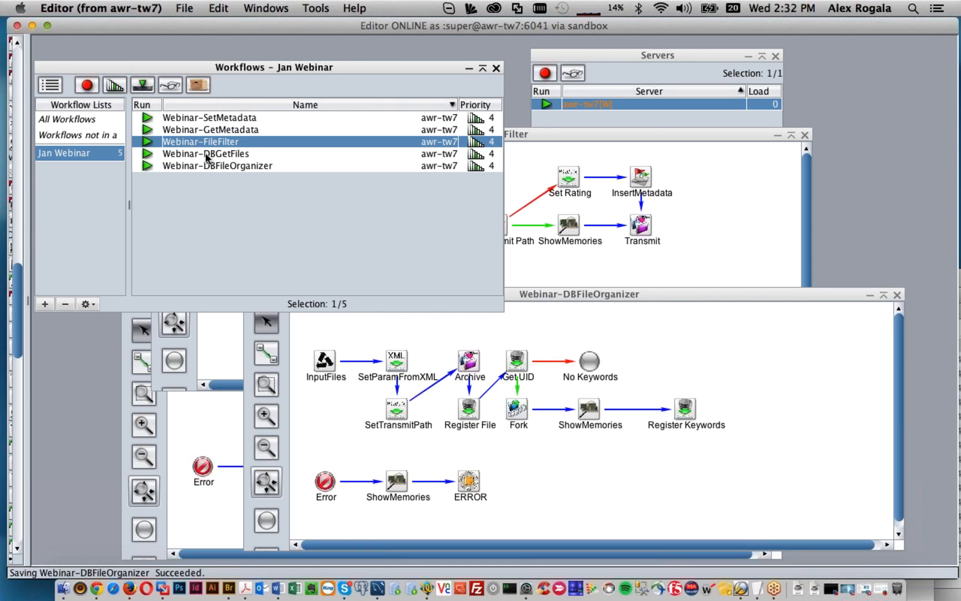
pyautogui.doubleClick(216, 154)
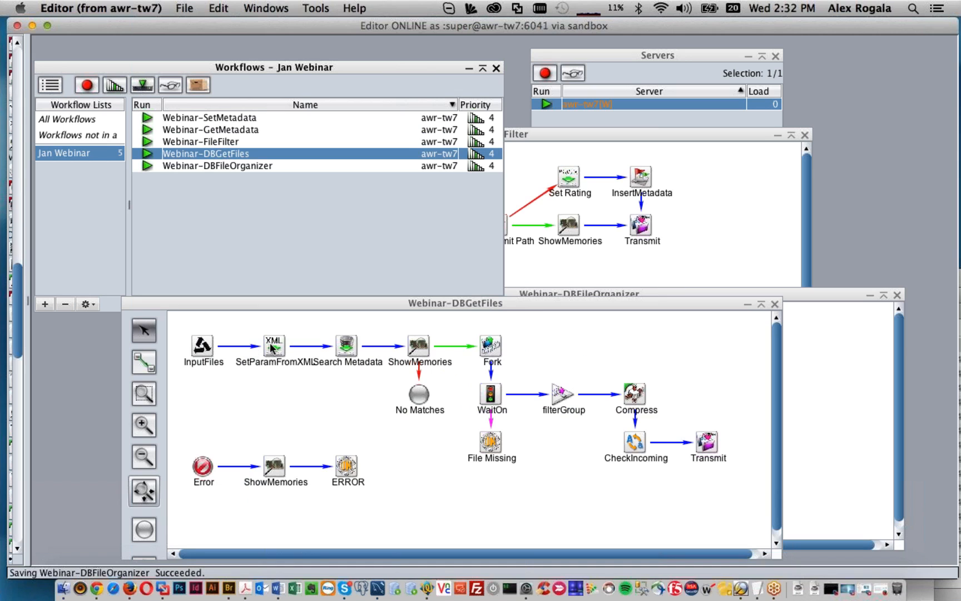
# - Open Webinar-DBGetFiles' Search Metadata tool, read through the Variables SELECT query that joins asset and keyword, and cancel the editor
pyautogui.doubleClick(338, 354)
pyautogui.scroll(2, 388, 225)
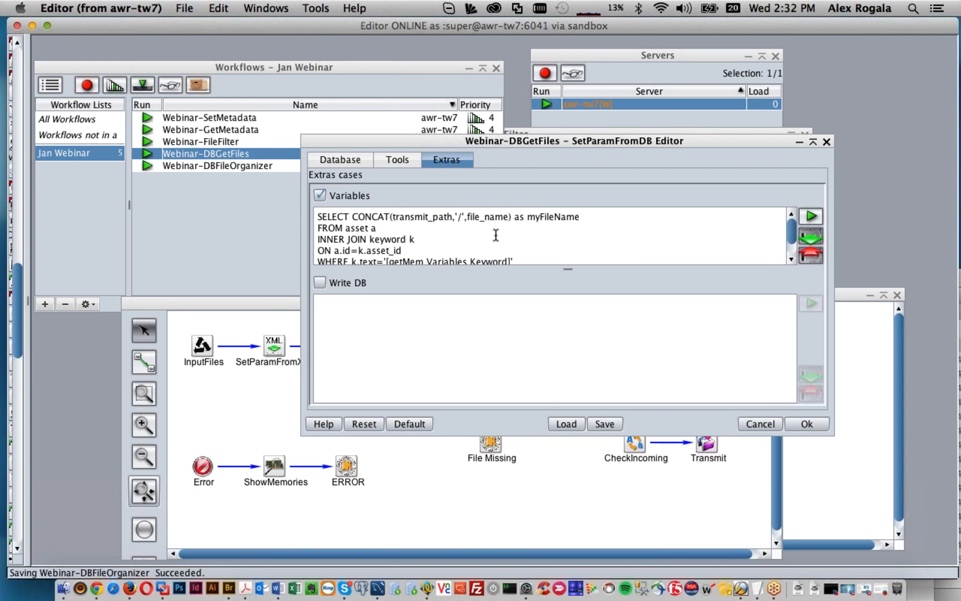
pyautogui.scroll(-1, 490, 231)
pyautogui.scroll(1, 450, 229)
pyautogui.scroll(-1, 469, 231)
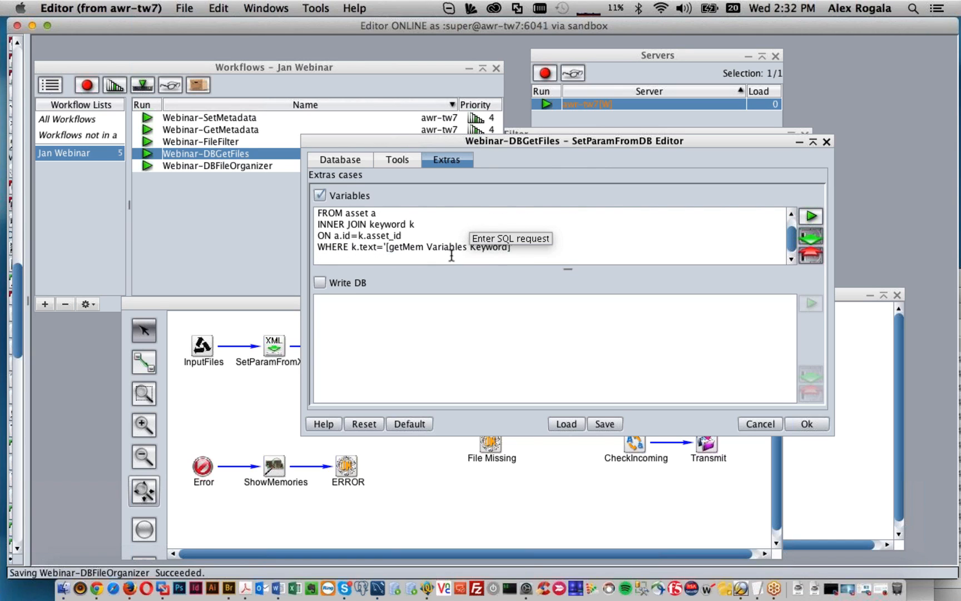
pyautogui.click(769, 421)
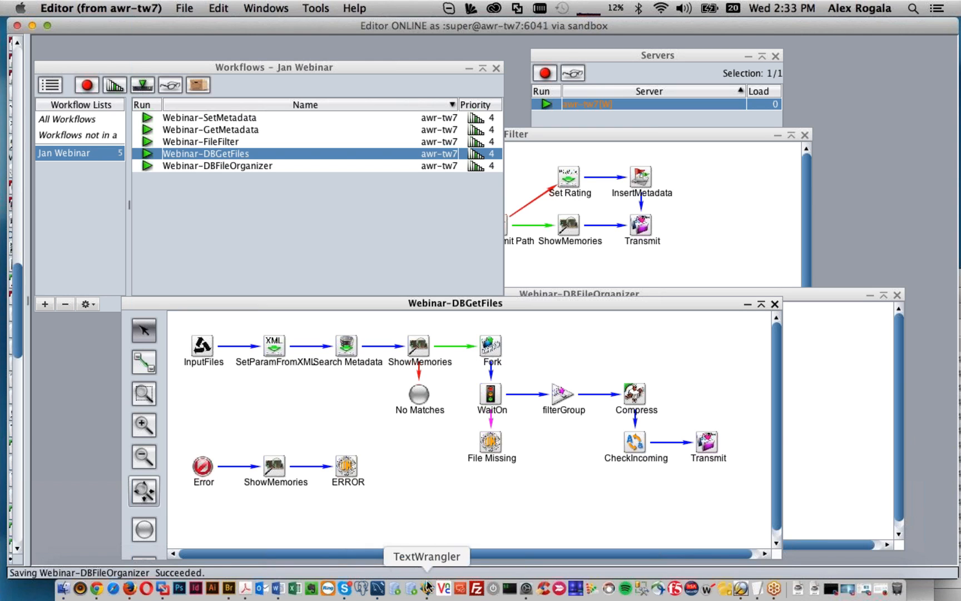
# - Switch to MySQLWorkbench, return to the workflow editor, and reposition the Webinar-DBGetFiles window
pyautogui.click(378, 587)
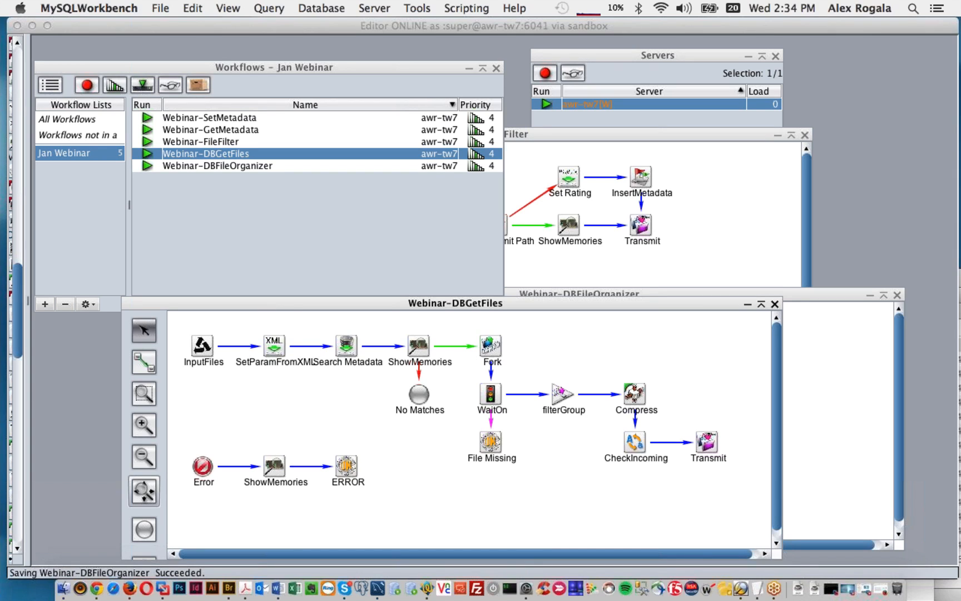
pyautogui.moveTo(387, 308); pyautogui.dragTo(375, 285)
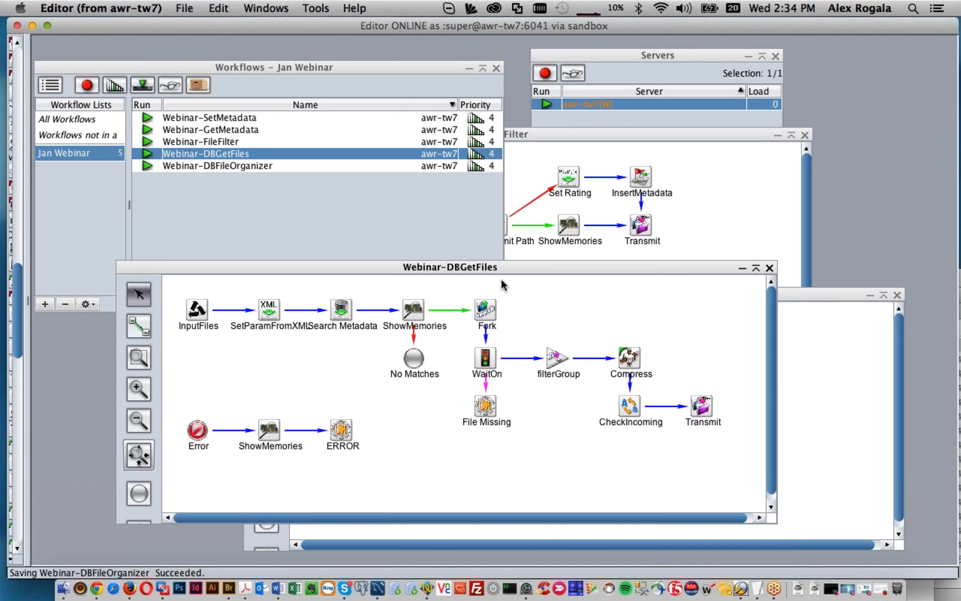
# - Switch to the January2016Webinar presentation and play the slideshow from the monthly Dalim webinar events slide
pyautogui.press('super+Tab')
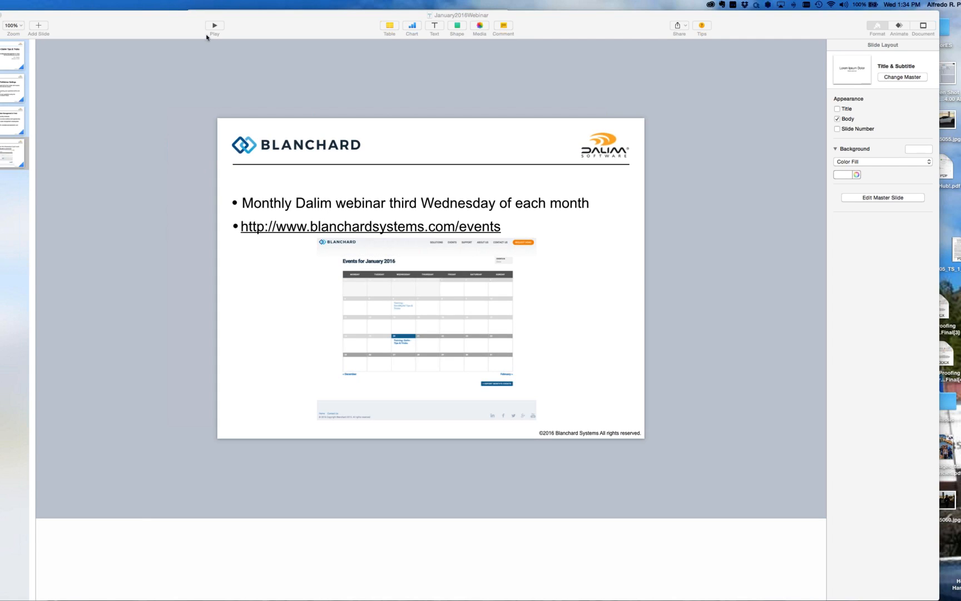
pyautogui.click(214, 26)
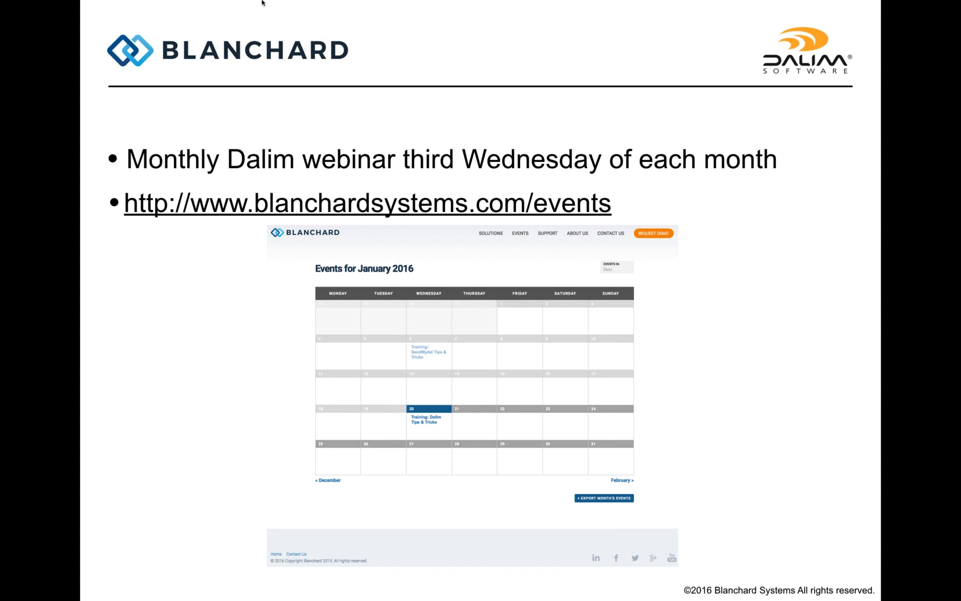